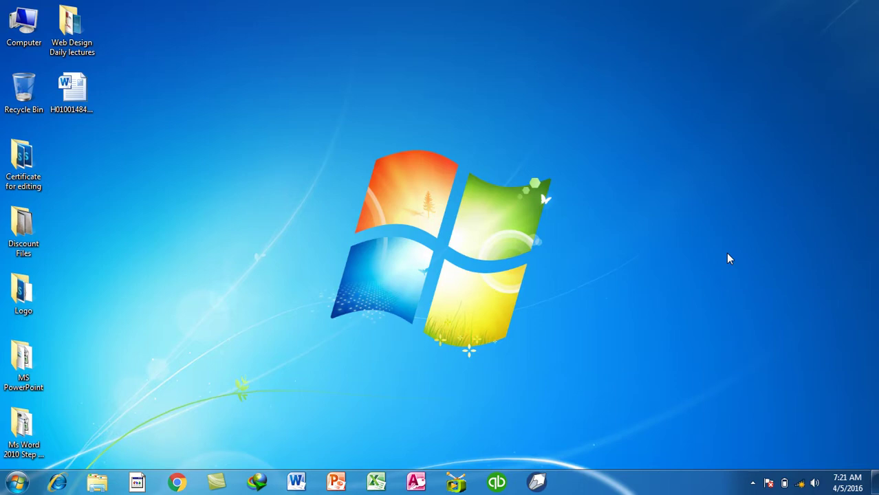
Start Word 2010 from the Windows Run prompt with the launch command
key(super+r)
text(cmd)
key(Return)
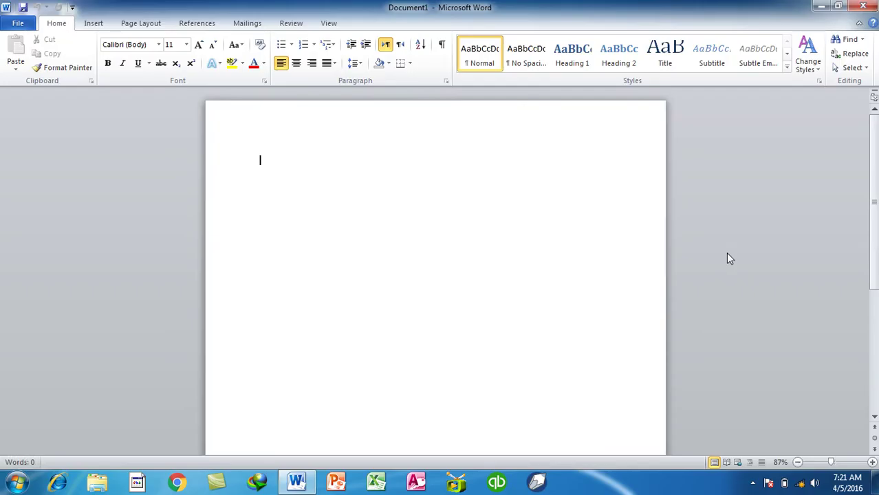
Browse the Page Layout and References ribbons and the Line Numbers menu
click(147, 25)
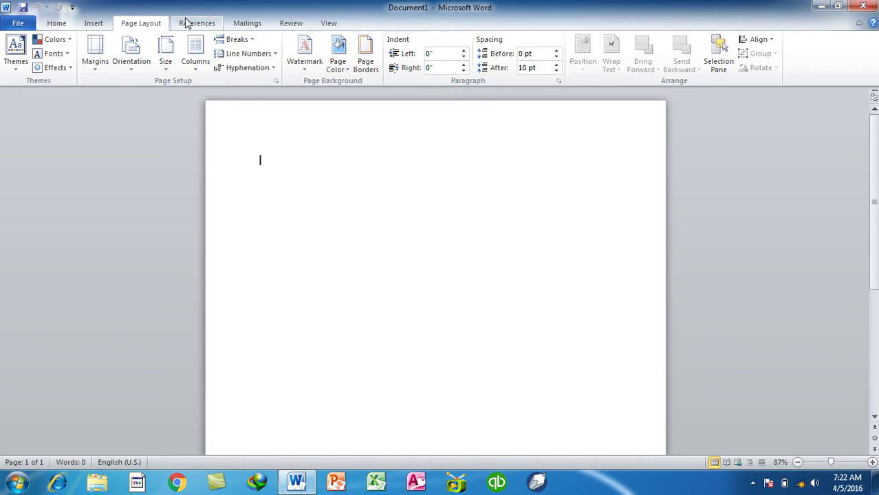
click(186, 22)
click(141, 21)
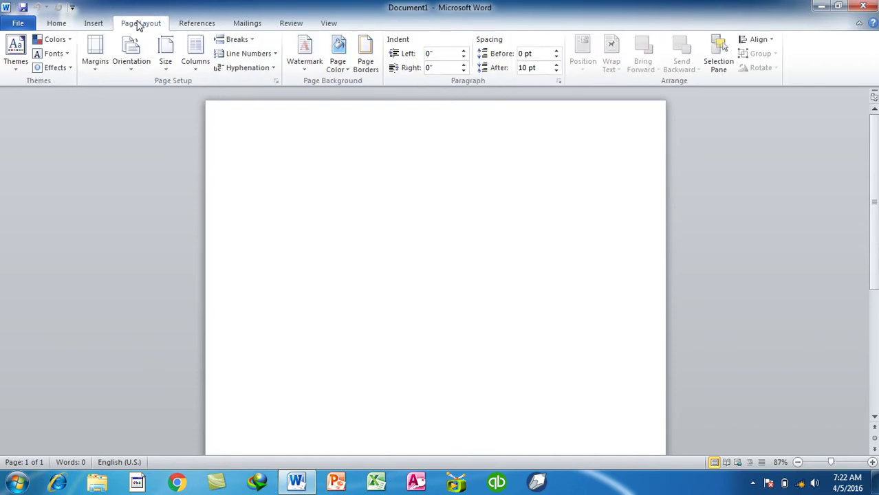
click(240, 55)
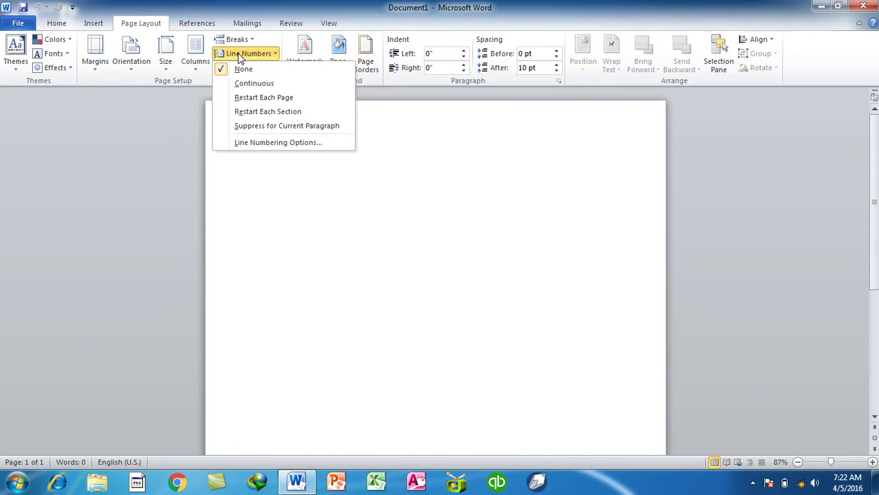
click(240, 56)
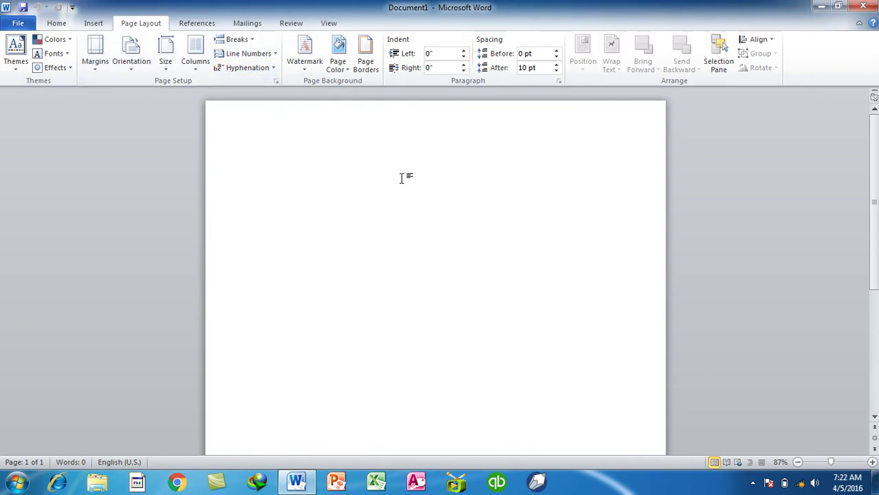
Type trial text '-' and 'Afgh', then clear the page again
text(-)
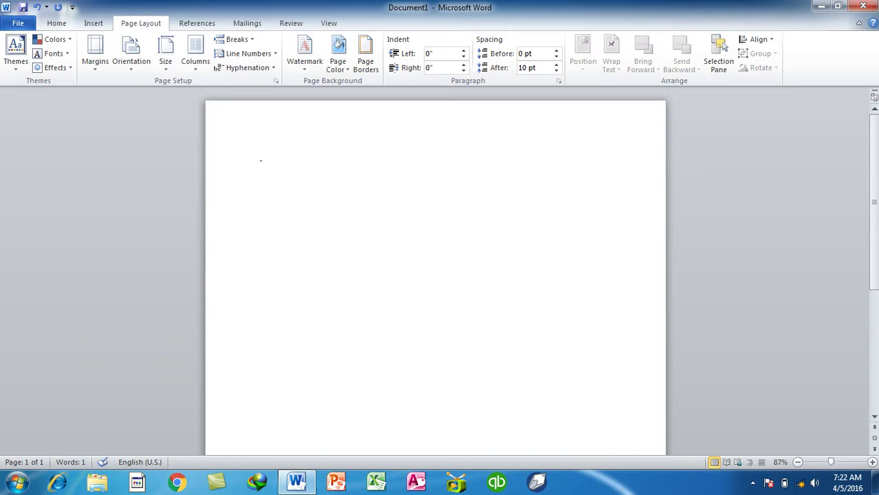
key(shift+Left)
text(Afgh)
key(ctrl+a)
key(Delete)
Turn on the Ruler from the View tab and go back to Page Layout
click(329, 23)
click(163, 39)
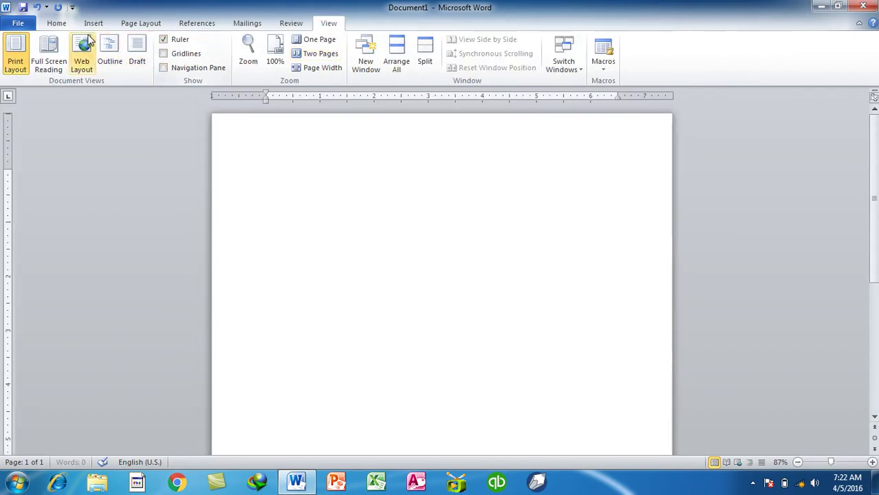
click(137, 23)
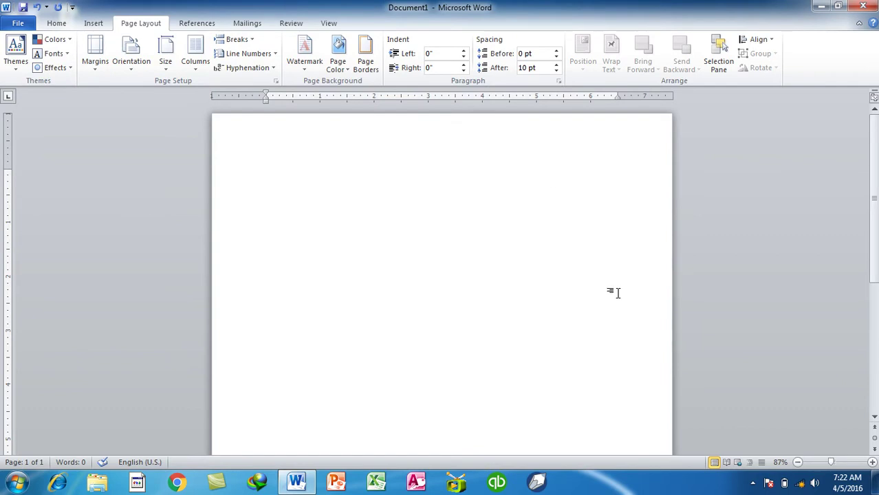
Type 'Afghanistan' at the first tab stop, left-aligned
key(Tab)
text(Afgha)
text(n)
key(ctrl+l)
text(is)
text(-)
text(an)
key(BackSpace)
key(BackSpace)
key(BackSpace)
text(istan)
Replace everything with three sample paragraphs generated by =rand()
key(ctrl+a)
key(Delete)
text(=rand())
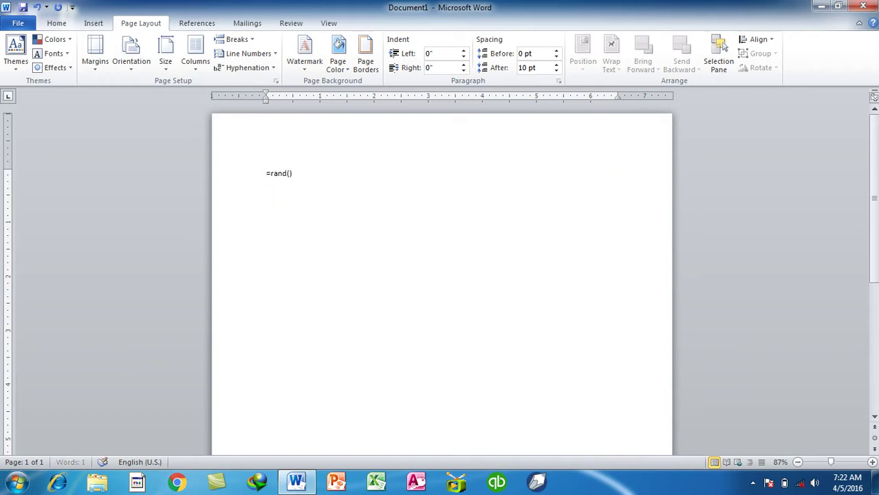
key(Return)
key(BackSpace)
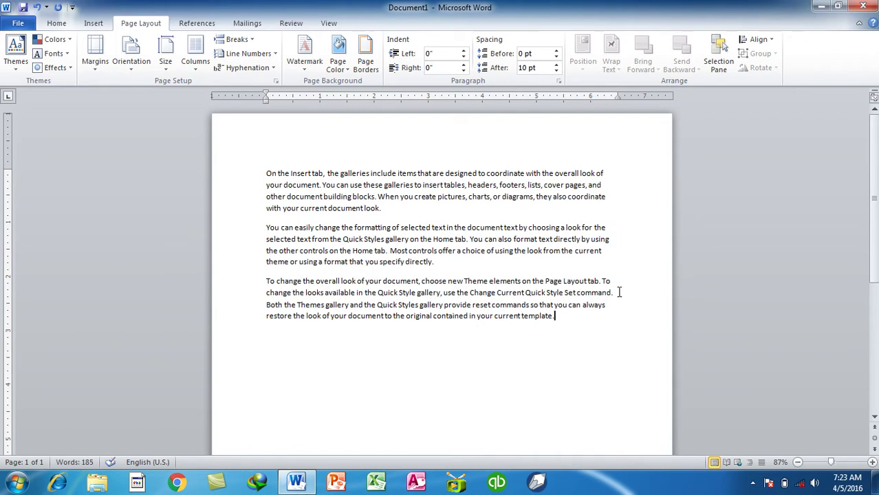
Replace 'always' in the third paragraph with 'and Afghanistan'
key(Right)
key(Right)
key(Right)
key(Right)
key(Right)
key(Right)
key(Right)
key(Right)
key(Right)
key(Right)
key(Right)
key(Right)
key(BackSpace)
key(BackSpace)
text(Afghanistan)
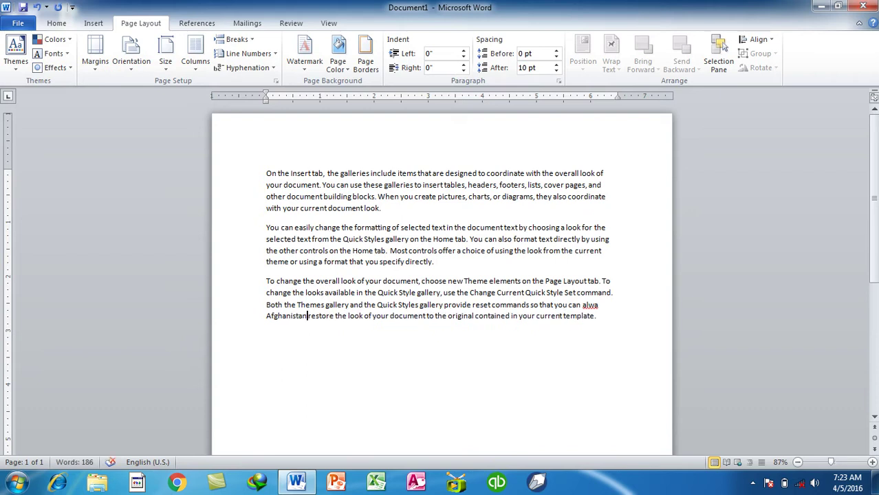
double_click(590, 306)
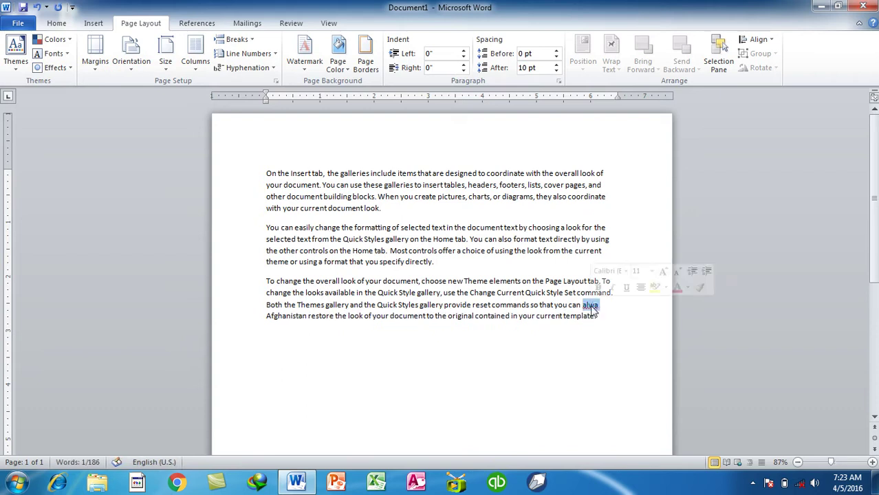
text(and)
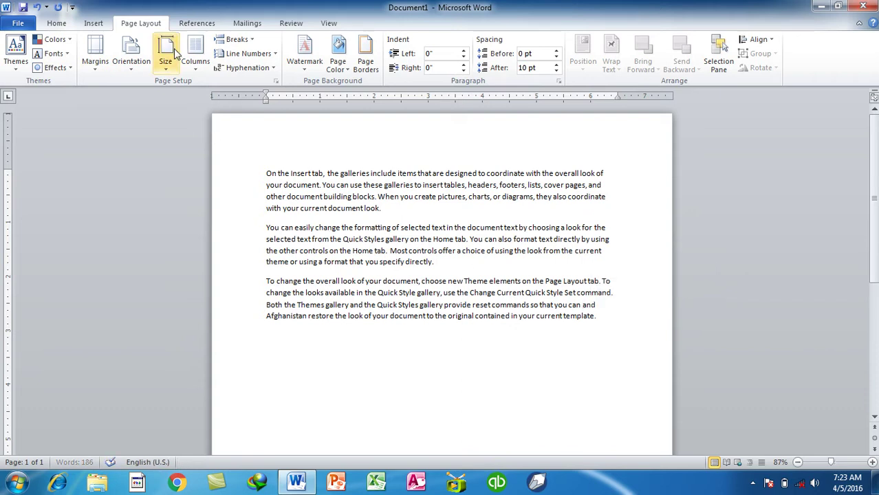
Enable automatic hyphenation and accept the grammar suggestion 'and Afghanistan'
click(241, 69)
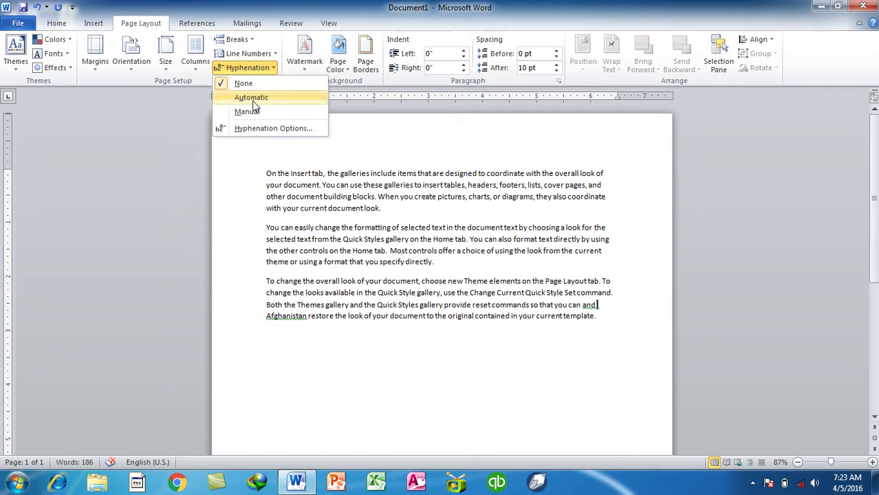
click(251, 99)
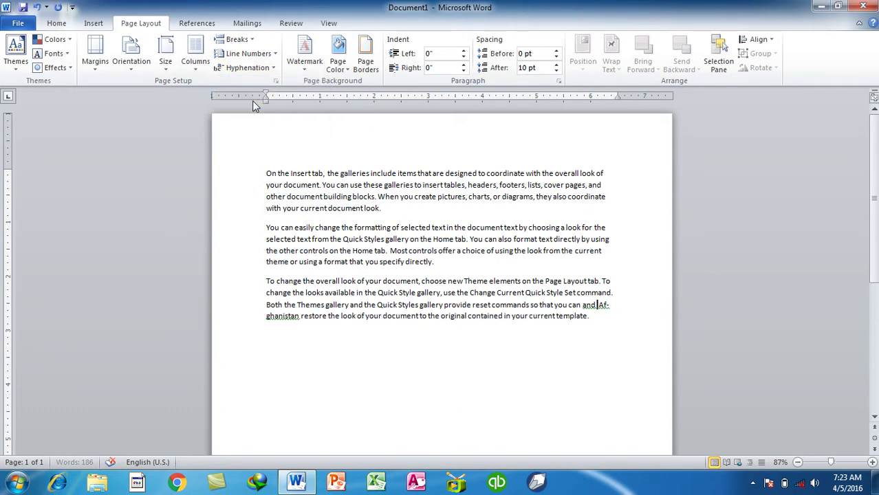
right_click(600, 307)
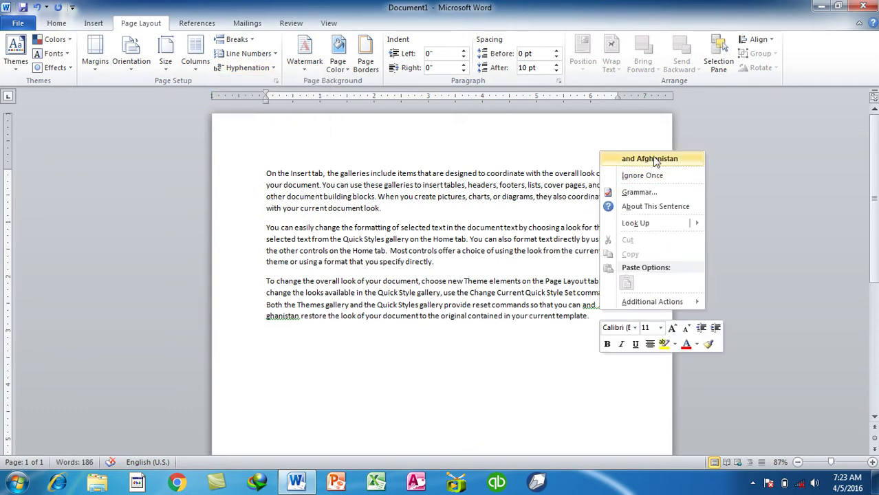
click(647, 159)
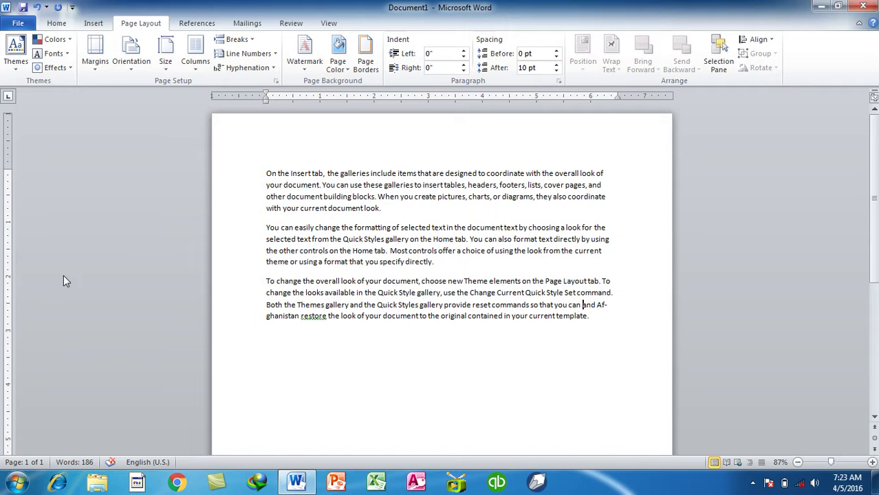
Manually hyphenate Afghanistan after 'Afg' and confirm the completion message
click(237, 55)
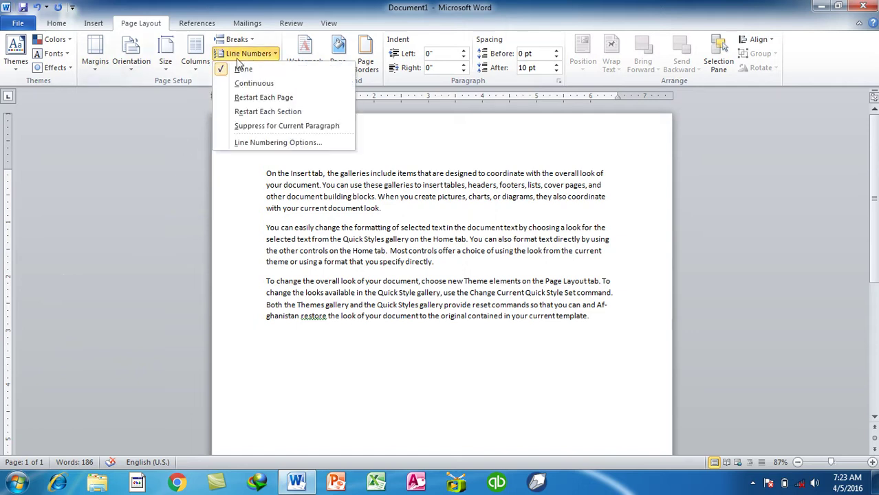
click(242, 58)
click(242, 66)
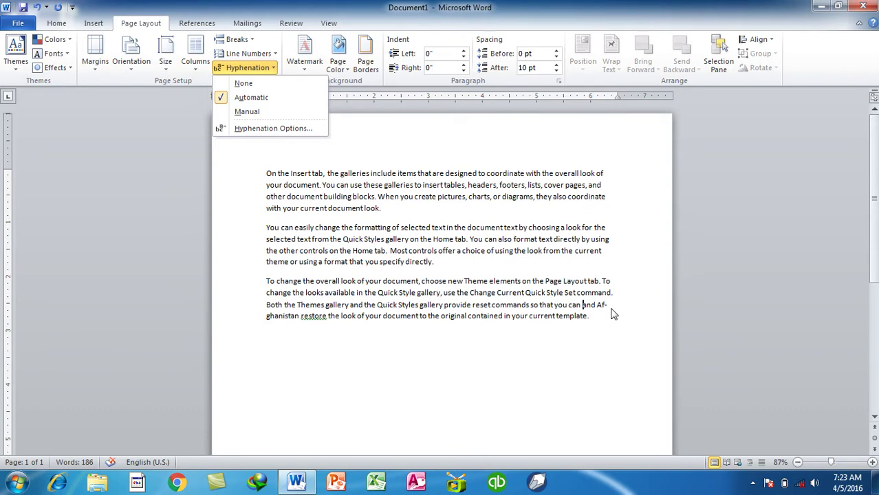
click(290, 115)
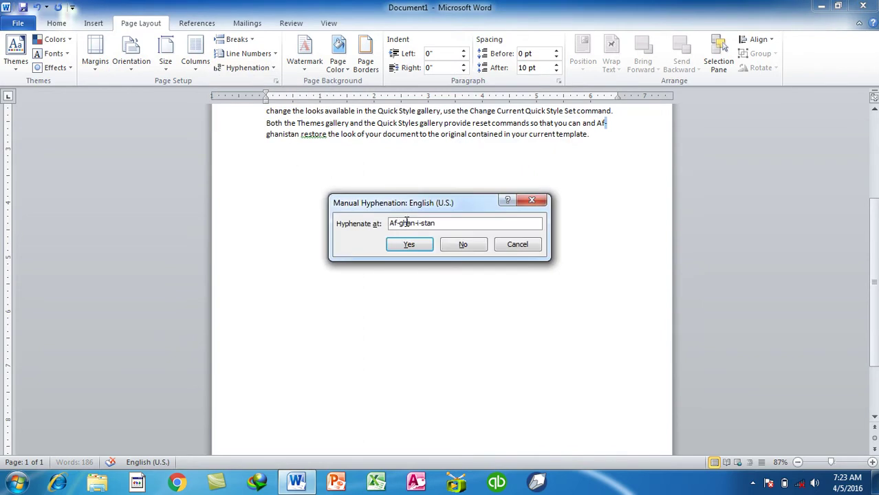
click(403, 223)
click(408, 245)
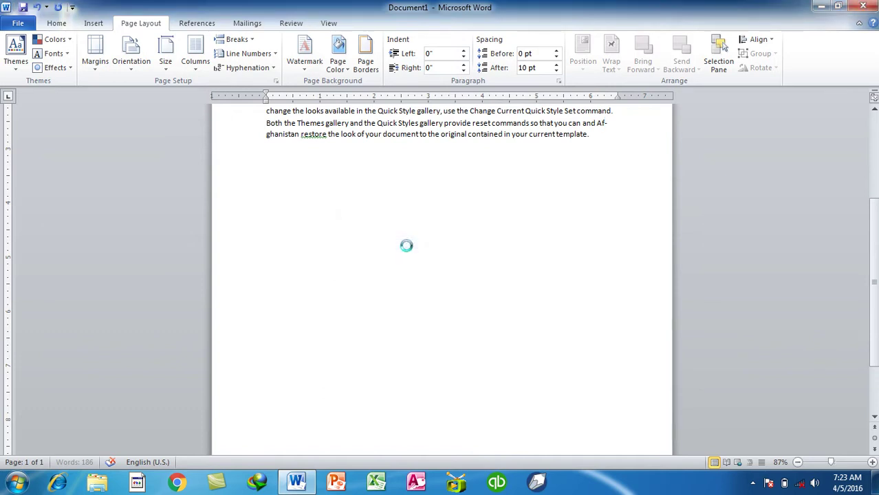
click(416, 274)
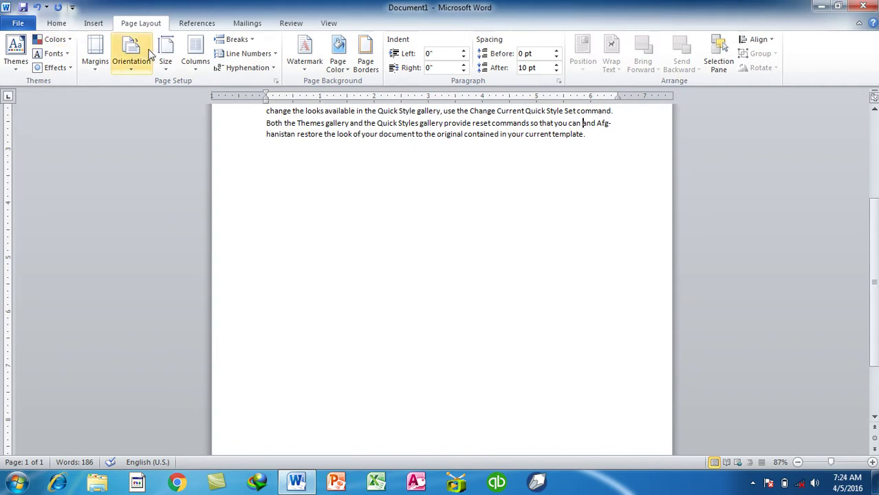
Keep Automatically hyphenate document checked in Hyphenation Options and confirm
click(239, 69)
click(262, 129)
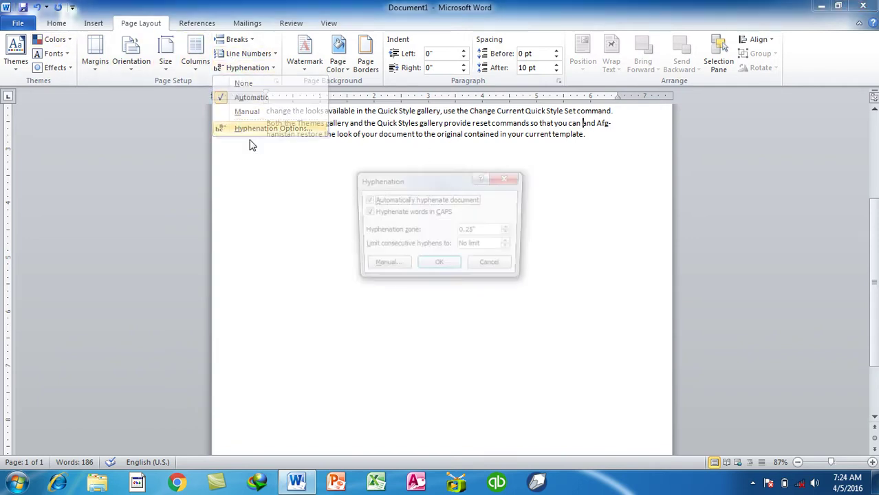
drag(416, 186, 401, 206)
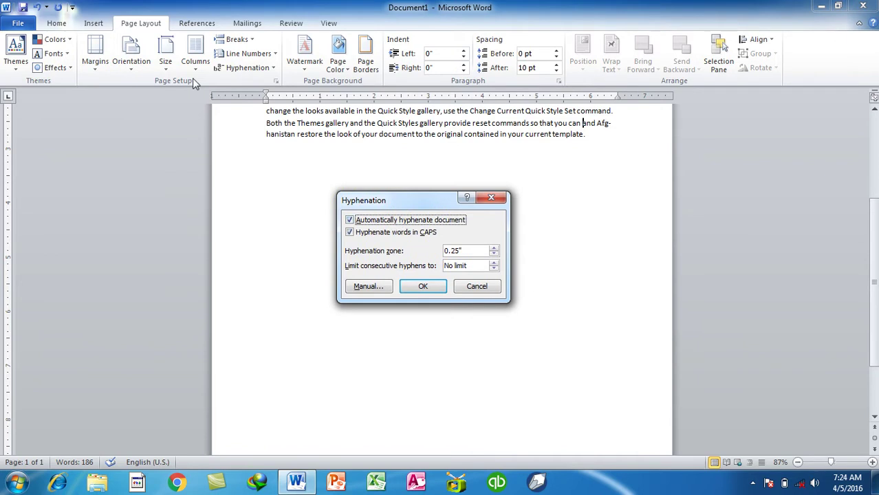
click(349, 220)
click(350, 220)
click(423, 286)
Add AFGHAN-ISTAN after 'template.' and widen the hyphenation zone
click(609, 147)
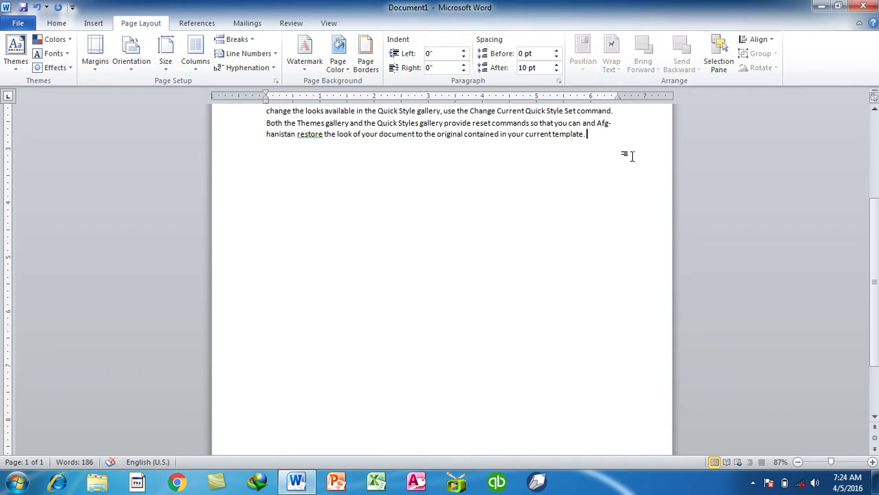
text(AFGHAN-ISTAN)
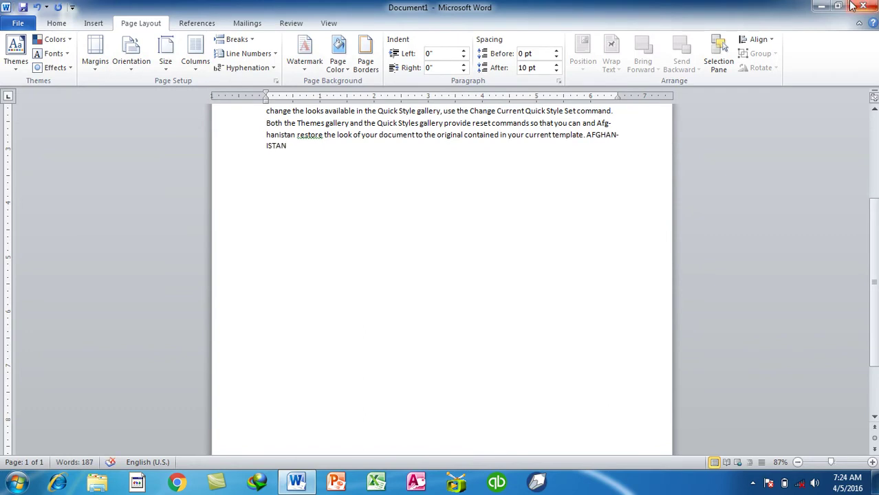
click(246, 67)
click(272, 129)
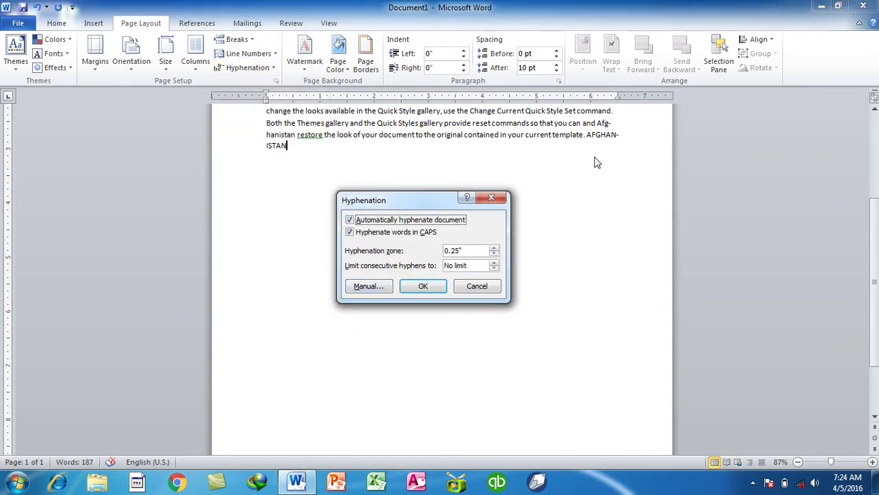
click(495, 247)
click(494, 248)
click(435, 287)
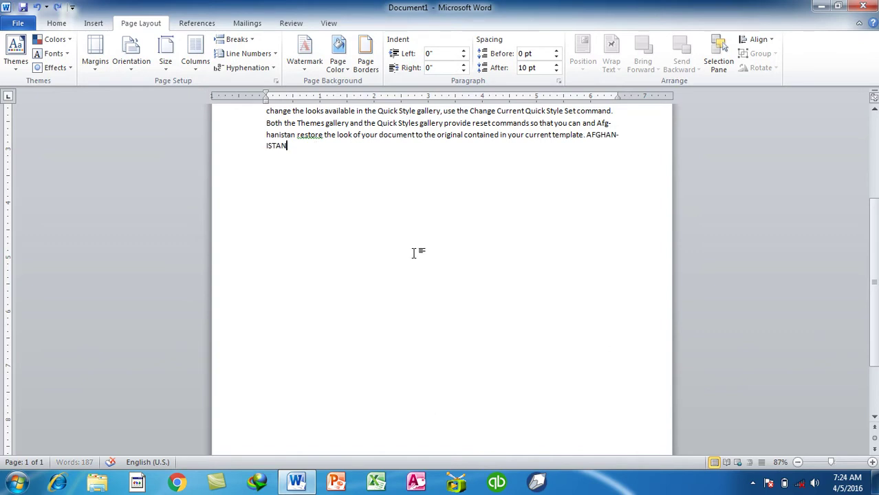
click(235, 72)
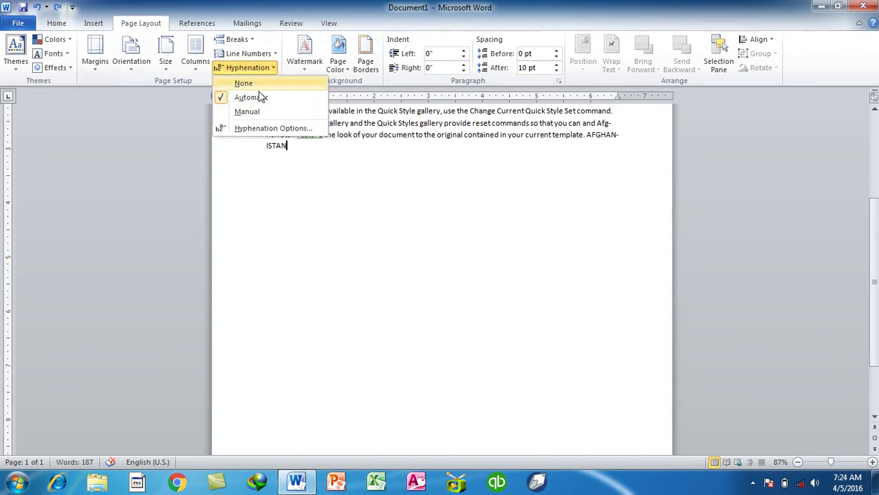
Try editing the consecutive-hyphens limit, then cancel, leaving it at No limit
click(258, 128)
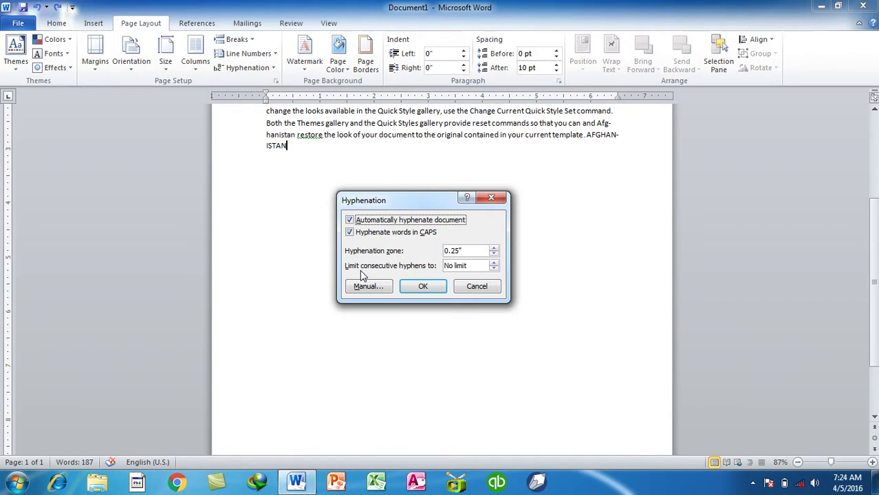
click(474, 266)
drag(475, 265, 344, 265)
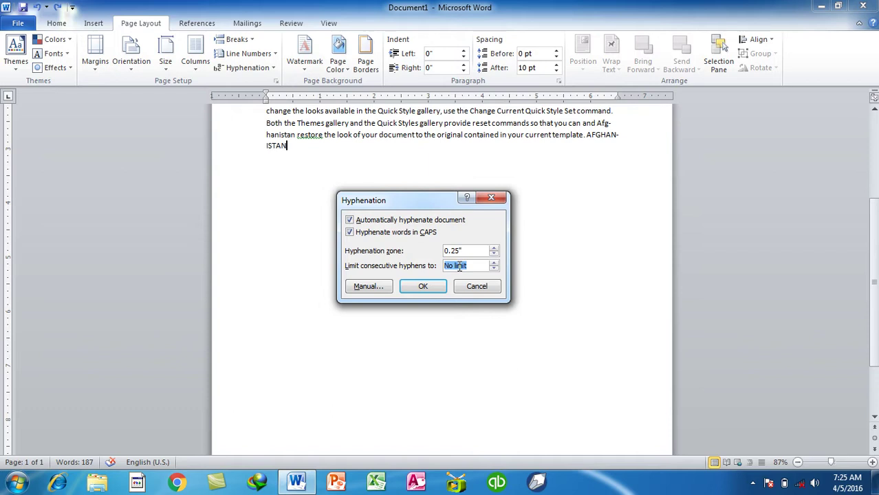
text(10)
key(BackSpace)
key(BackSpace)
text(nO l)
text(IMITE)
key(Tab)
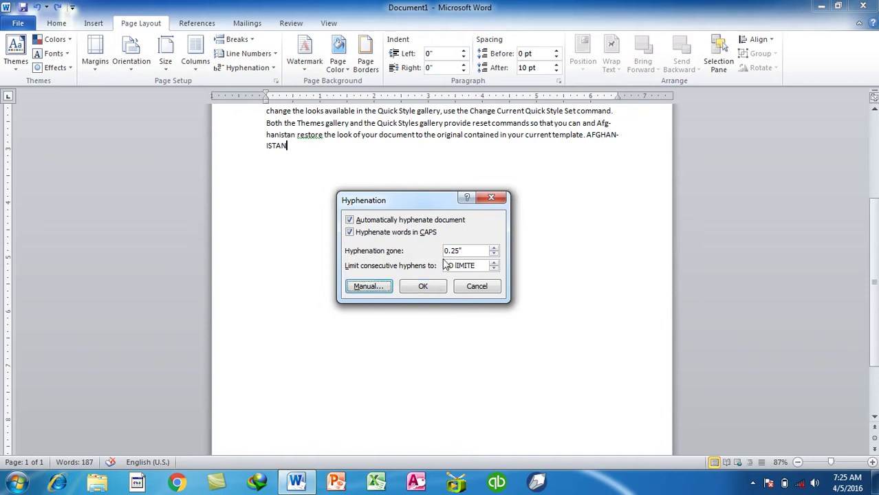
click(481, 252)
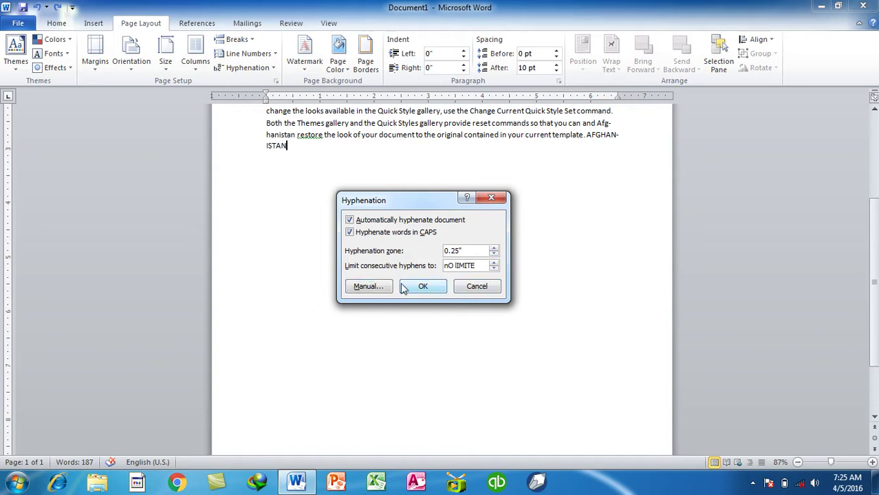
click(473, 288)
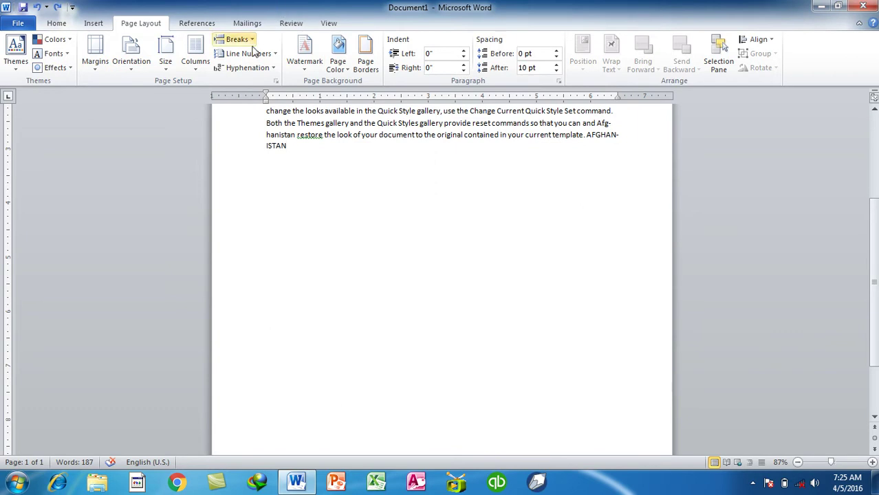
Manually hyphenate AFGHANISTAN after AFGHAN, then select all the text
click(253, 72)
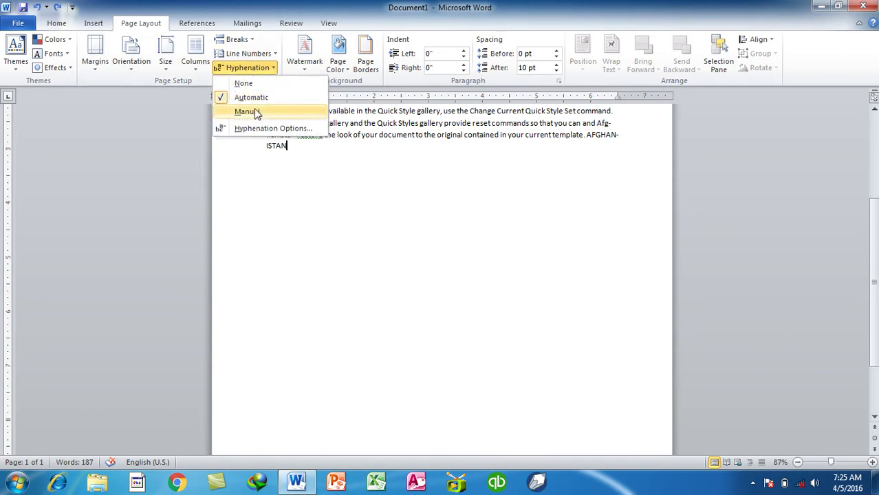
click(256, 129)
click(378, 286)
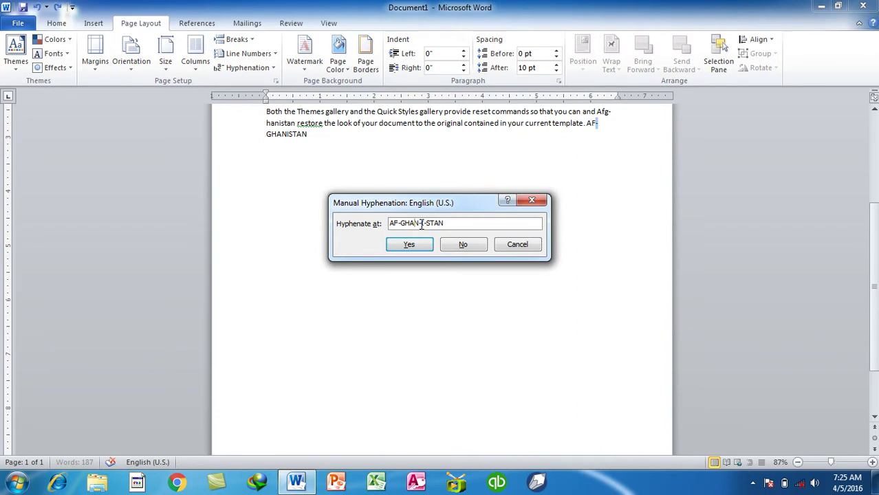
click(422, 224)
key(Return)
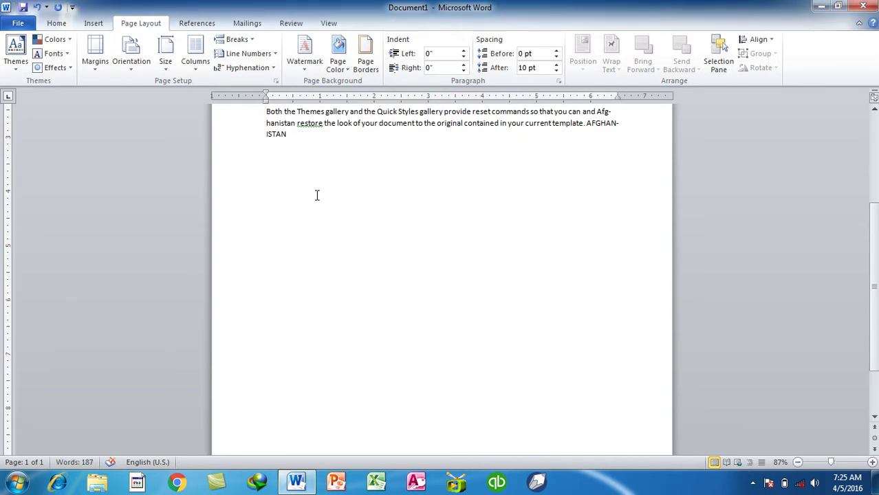
key(ctrl+a)
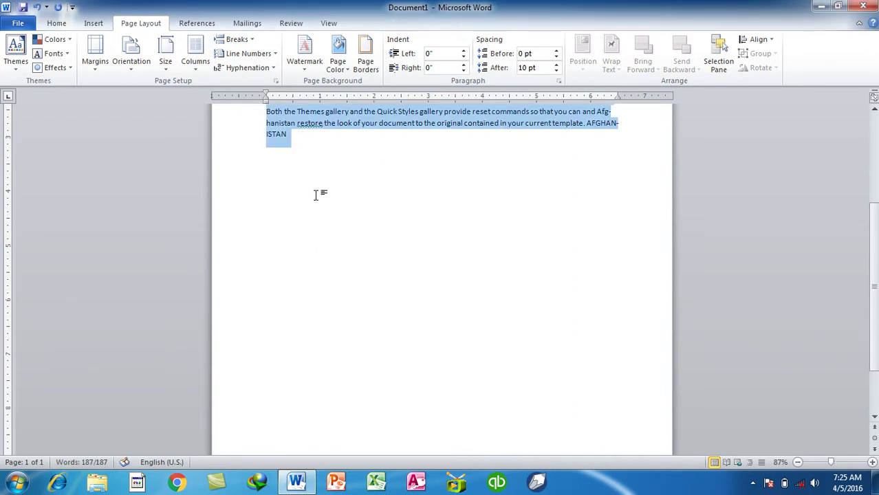
Replace the text with =RAND(111) sample paragraphs filling 13 pages and open Watermark
key(Delete)
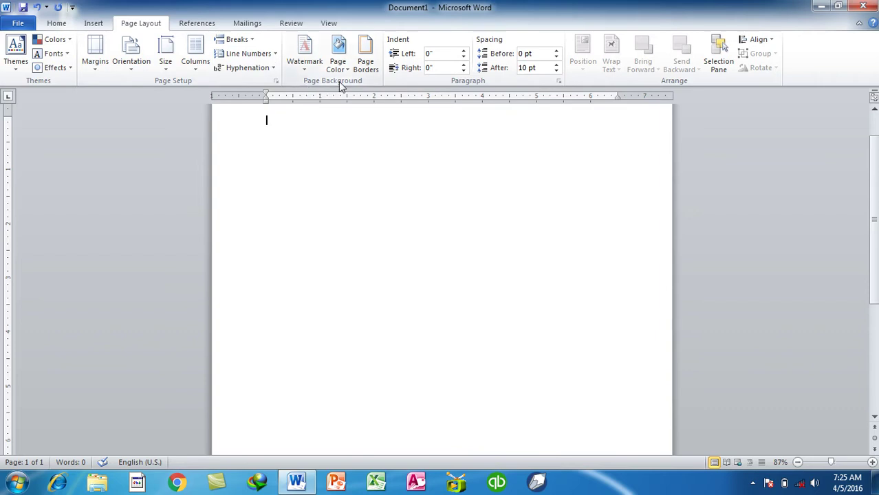
text(=RAND(111))
key(Return)
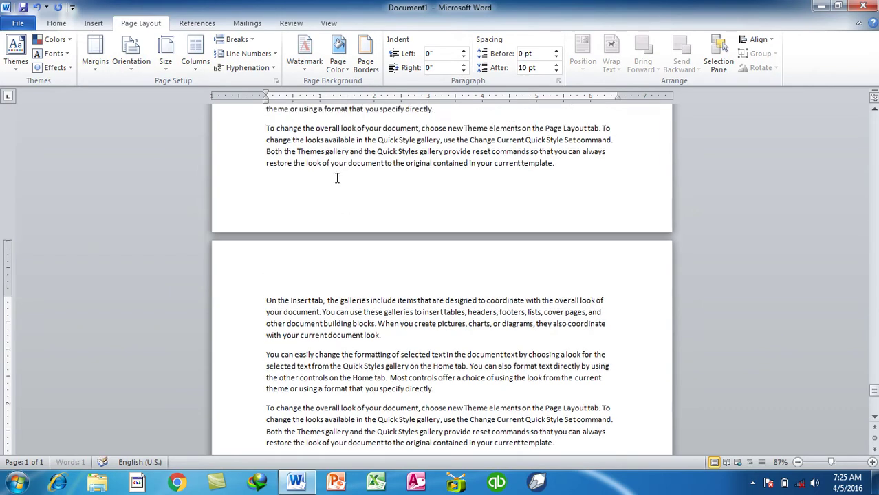
drag(874, 371, 875, 376)
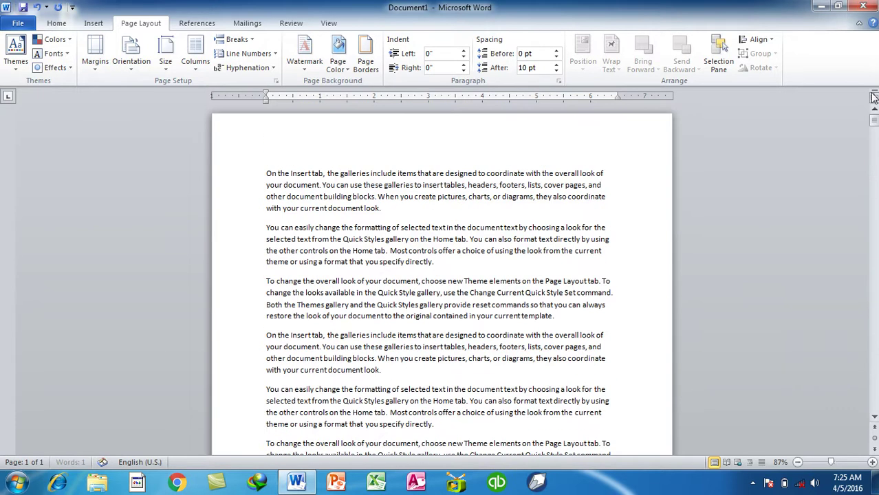
click(406, 209)
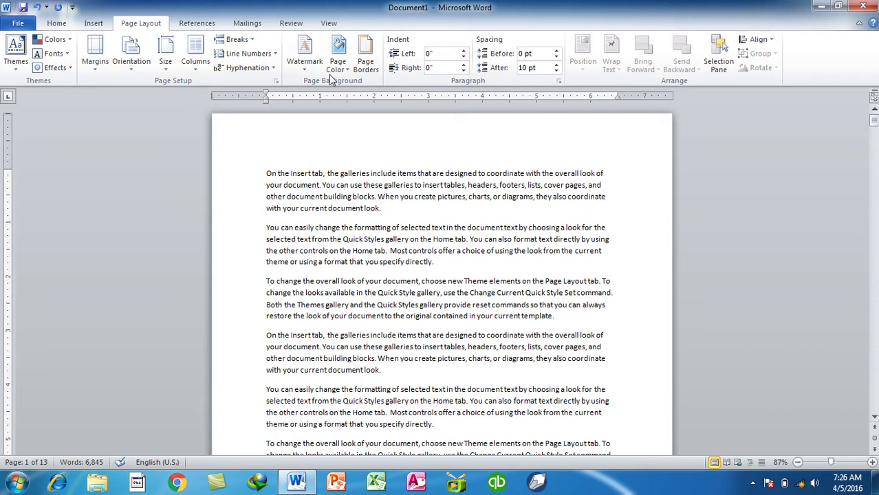
click(307, 66)
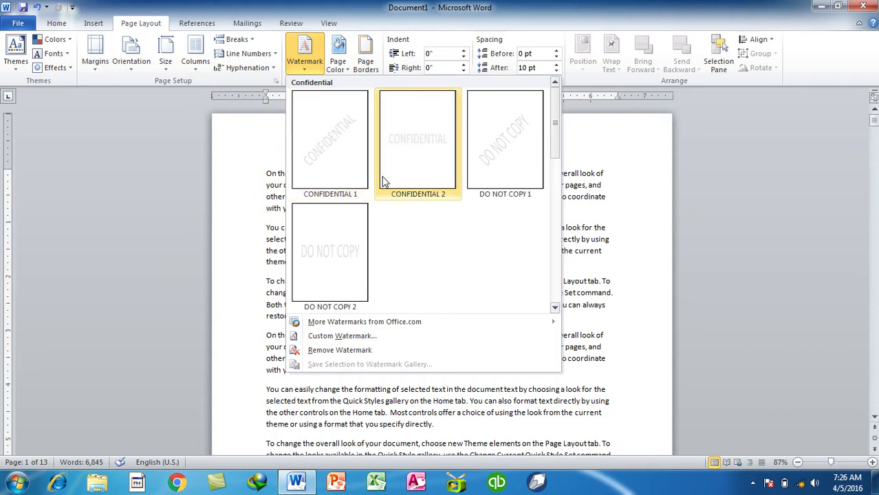
Scroll through the Watermark gallery and choose Custom Watermark
scroll(484, 181, down, 3)
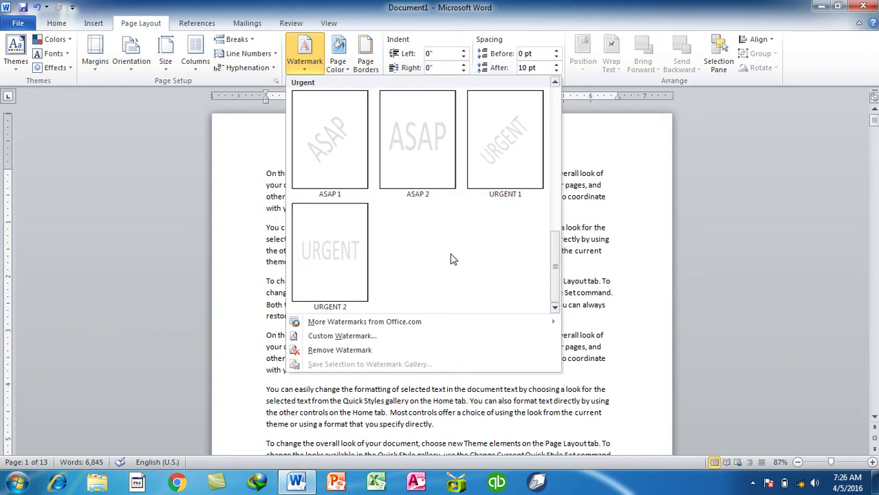
scroll(440, 182, up, 3)
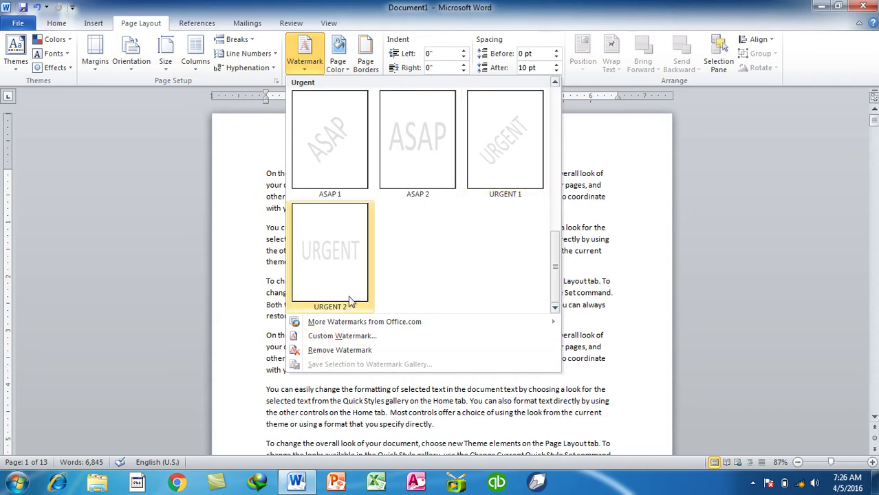
mouse_move(365, 322)
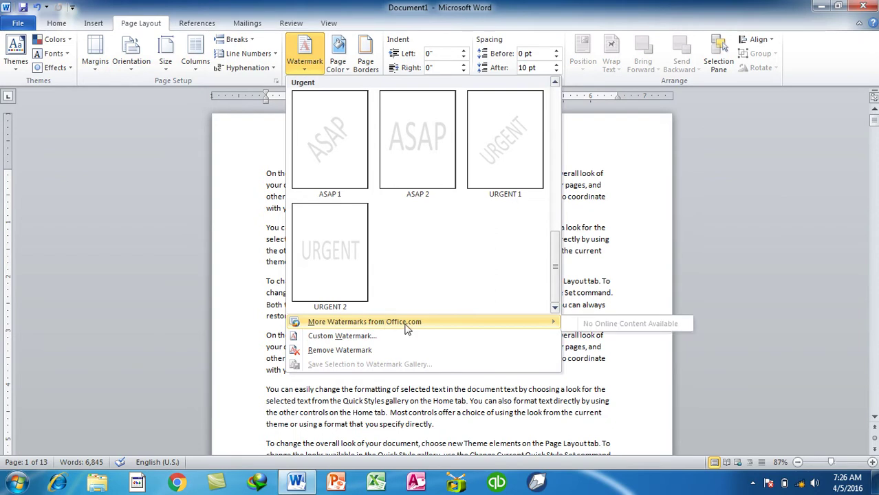
click(372, 337)
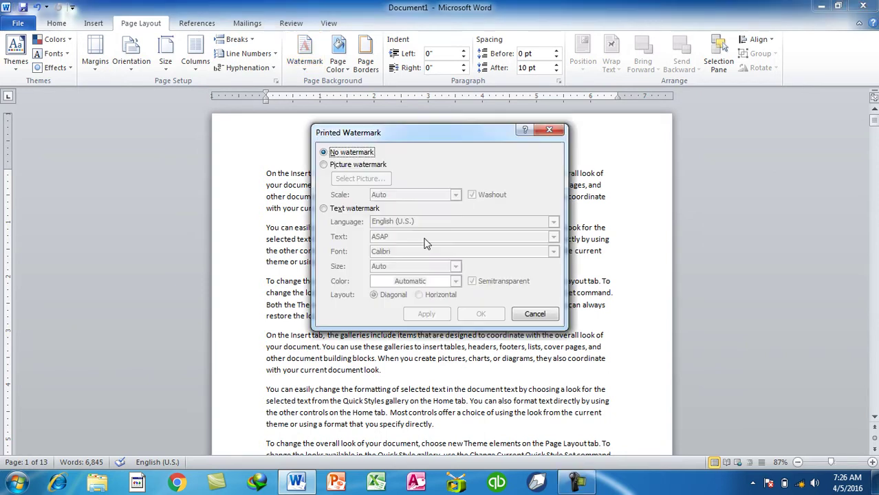
Apply a washed-out picture watermark from 3.jpg in the Desktop Logo folder
click(343, 166)
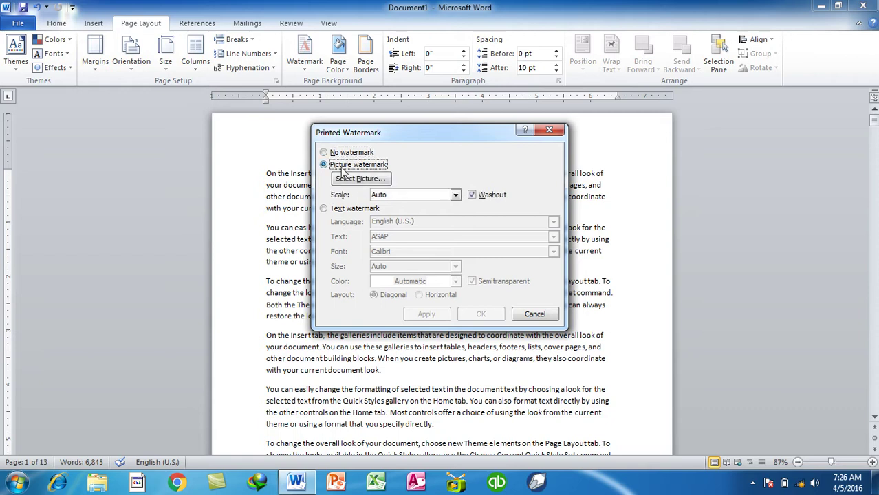
click(335, 212)
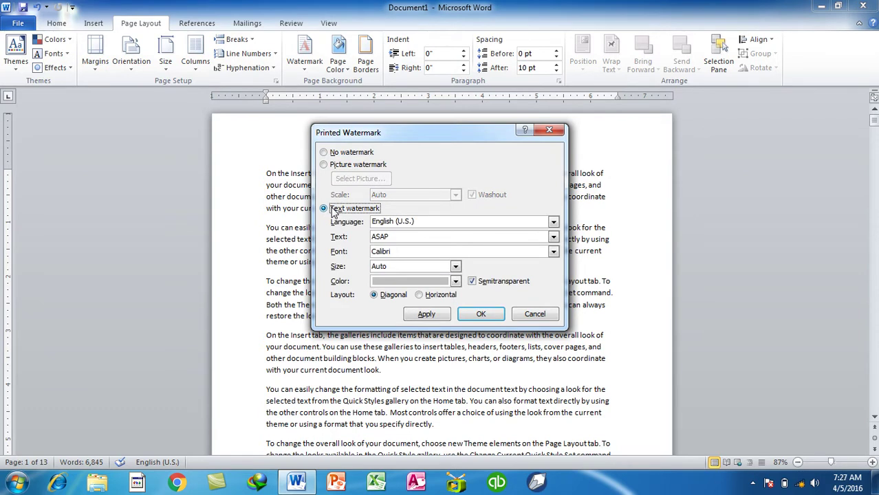
click(369, 167)
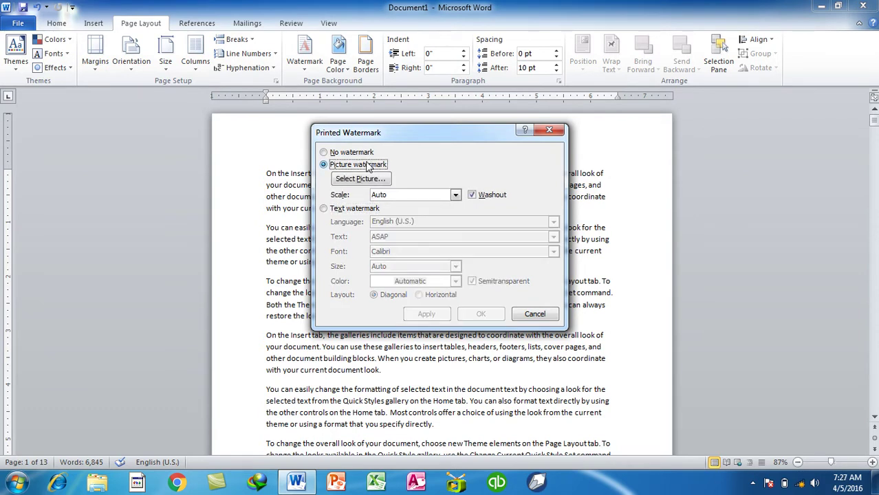
click(357, 180)
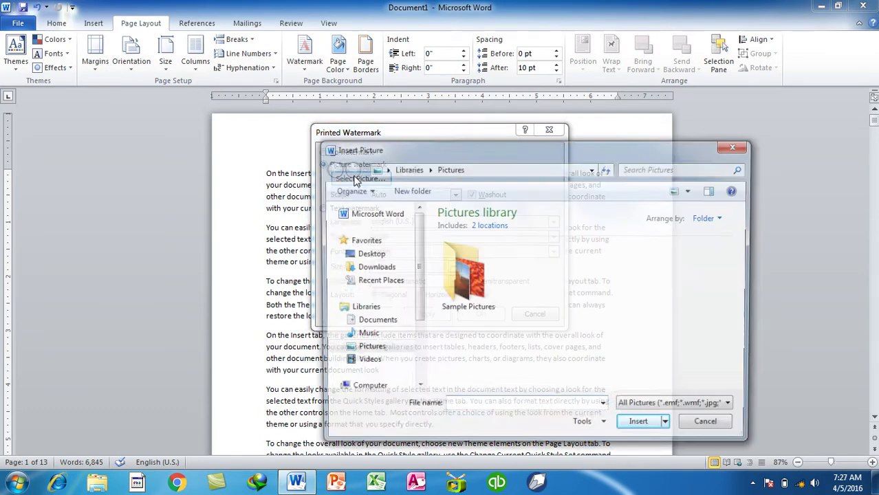
mouse_move(419, 138)
mouse_down()
mouse_move(481, 156)
mouse_move(399, 299)
mouse_move(445, 81)
mouse_up()
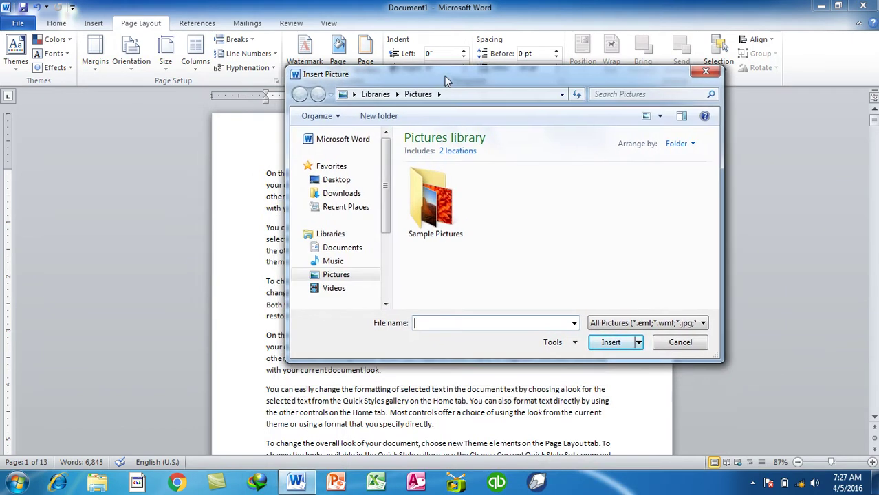
click(336, 179)
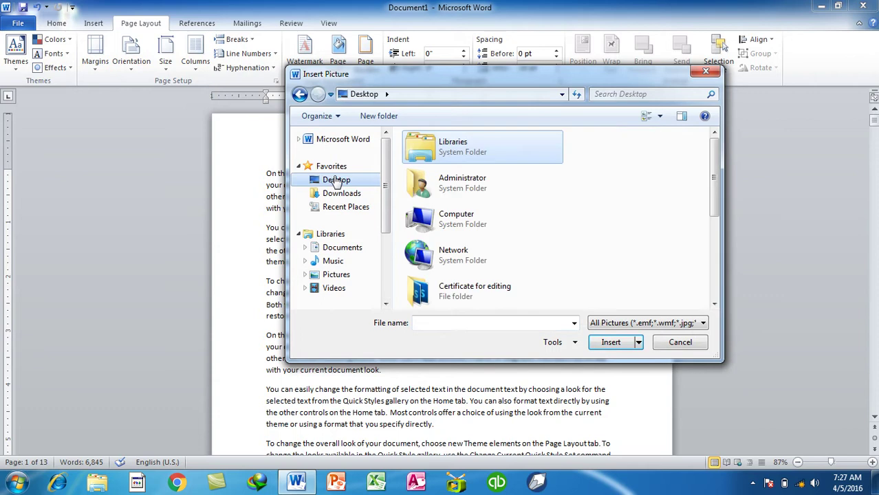
drag(717, 174, 702, 284)
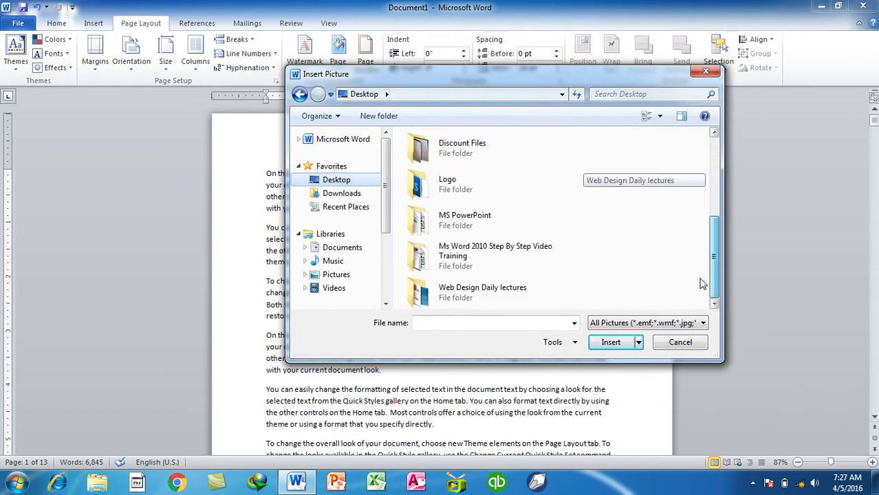
double_click(446, 183)
click(509, 175)
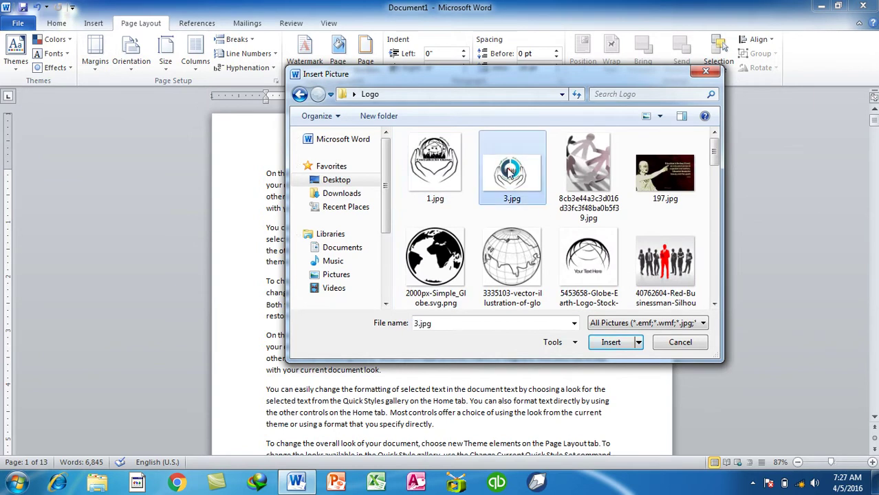
click(611, 342)
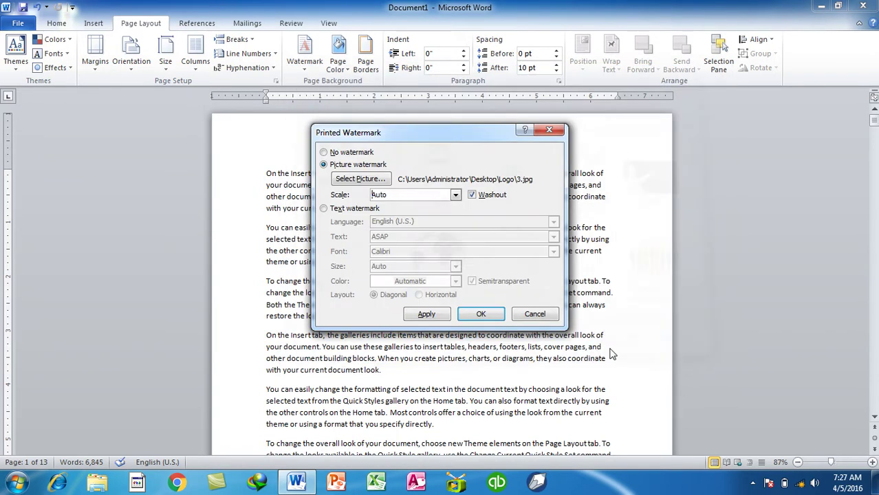
click(425, 318)
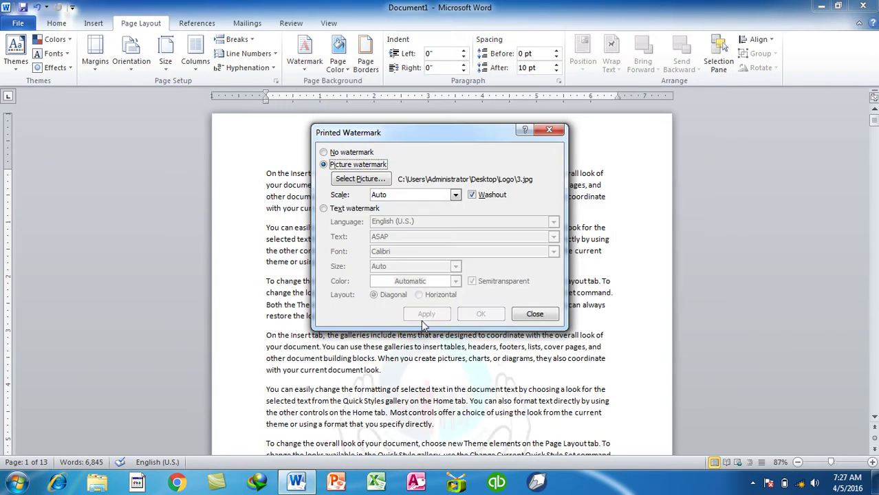
Toggle the washout effect on and off, leaving the picture watermark in full colour
drag(448, 134, 647, 51)
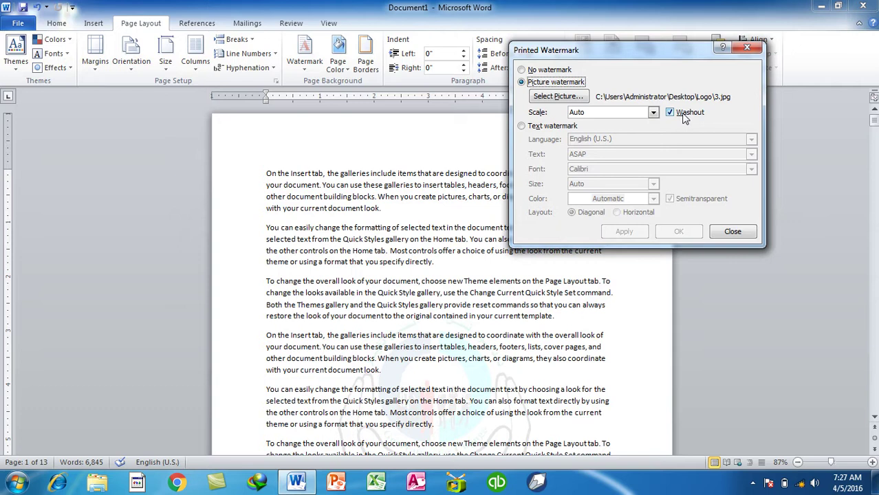
click(684, 116)
click(622, 232)
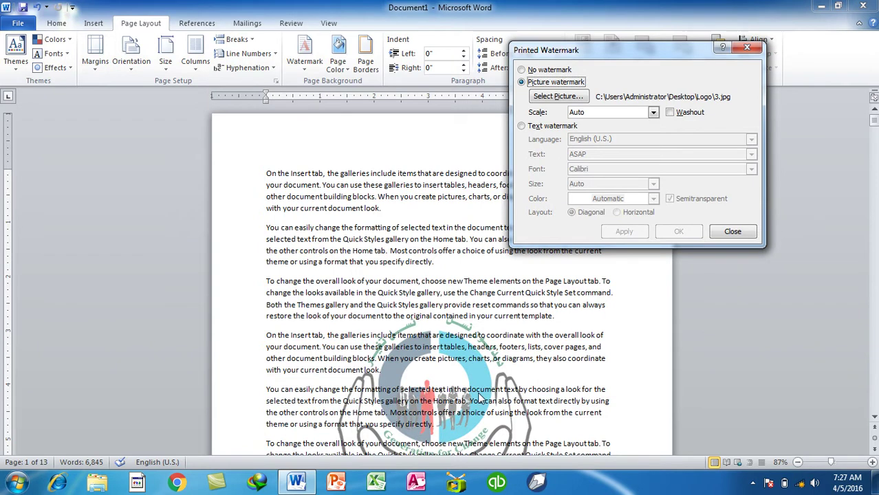
click(684, 114)
click(637, 234)
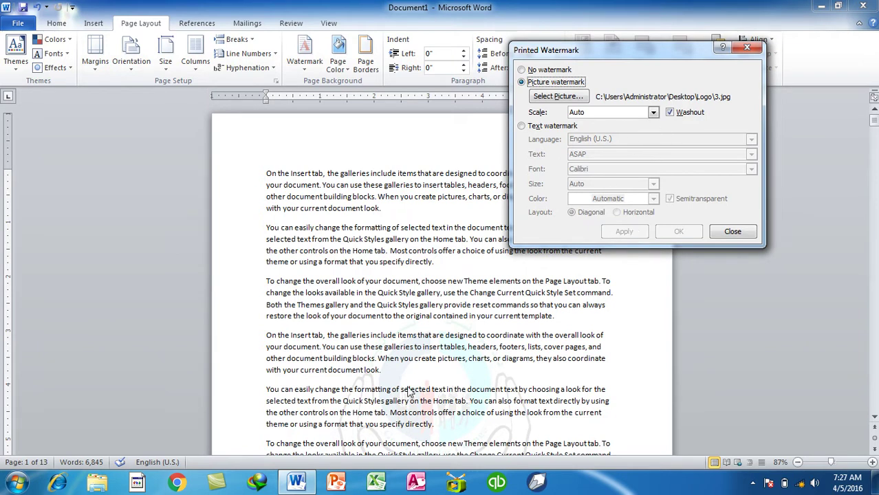
click(681, 112)
click(646, 233)
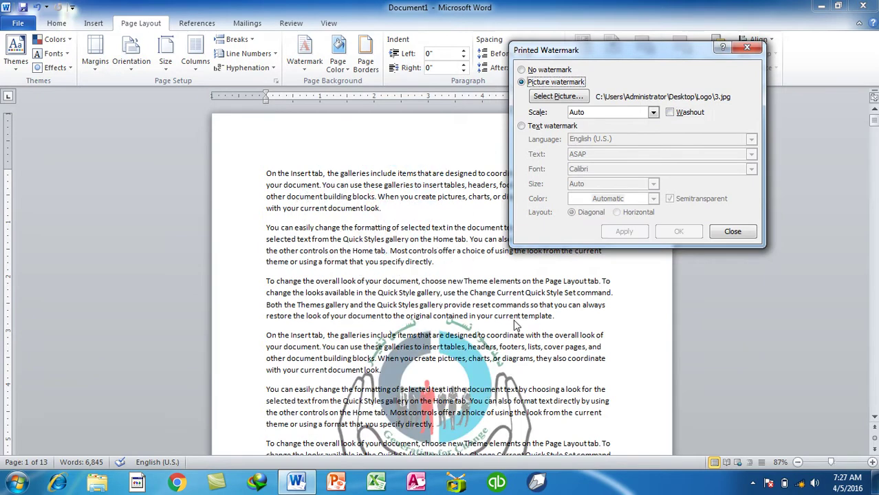
Try 50% scale, then apply the picture watermark at 100% scale and pick No watermark
click(655, 112)
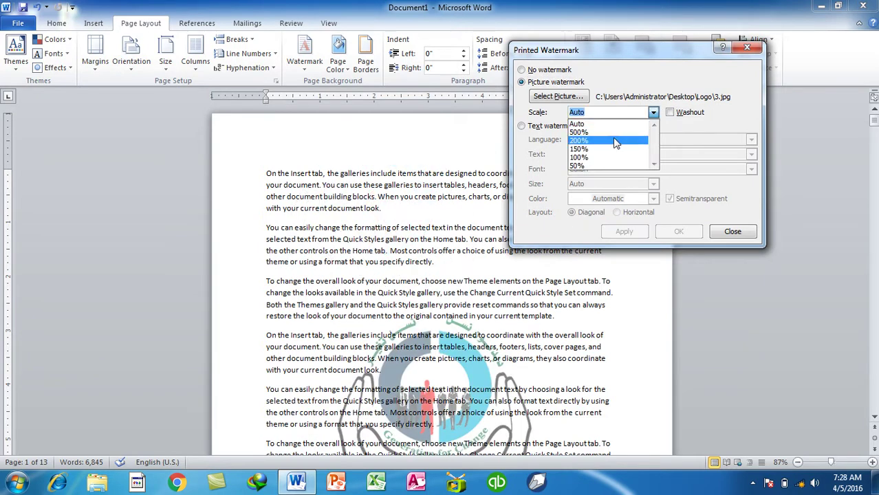
click(592, 166)
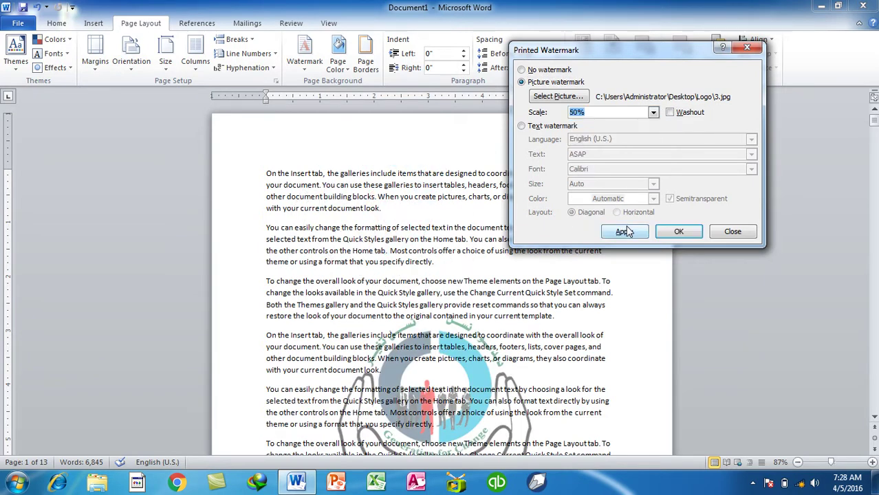
click(624, 231)
click(655, 112)
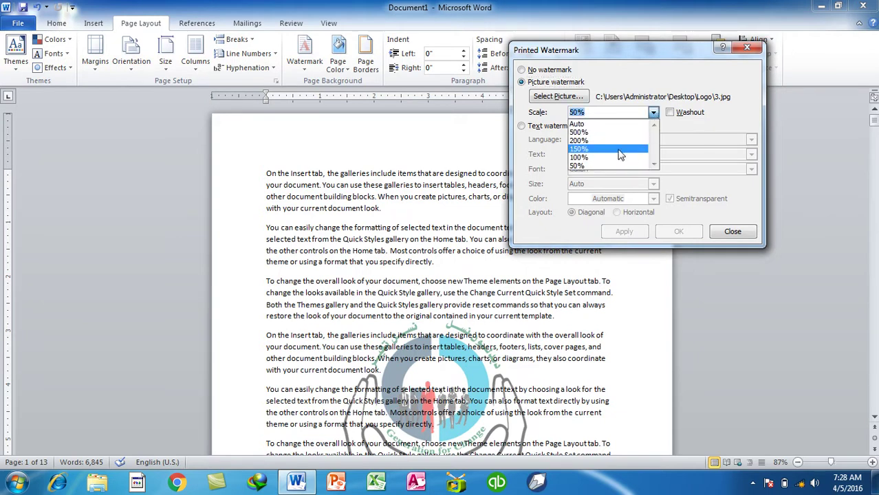
click(615, 160)
click(624, 232)
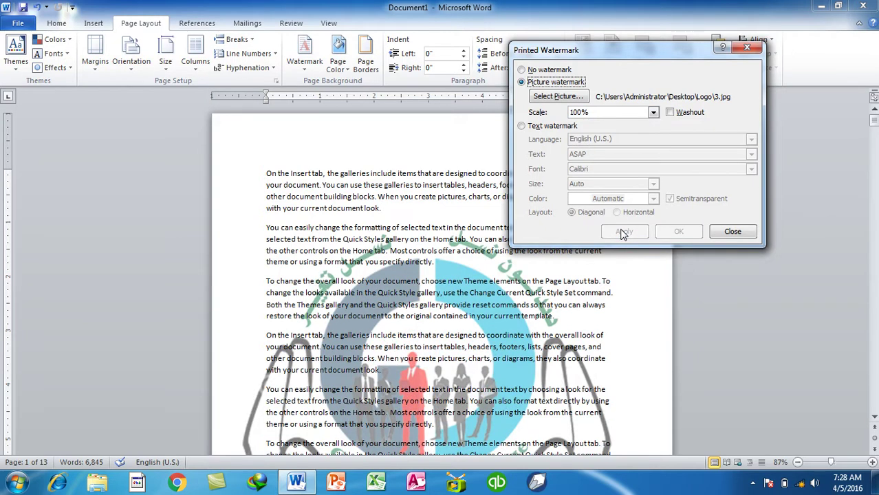
click(550, 71)
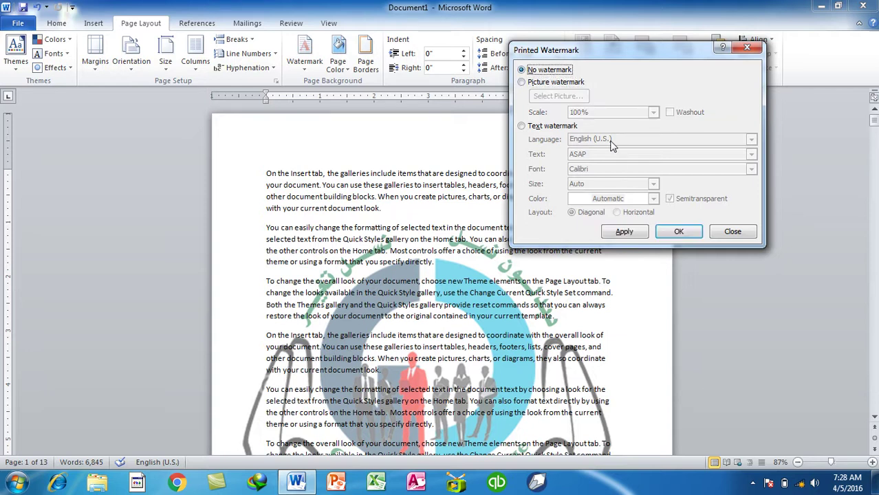
Remove the picture watermark and switch to a text watermark with Pashto as its language
click(642, 234)
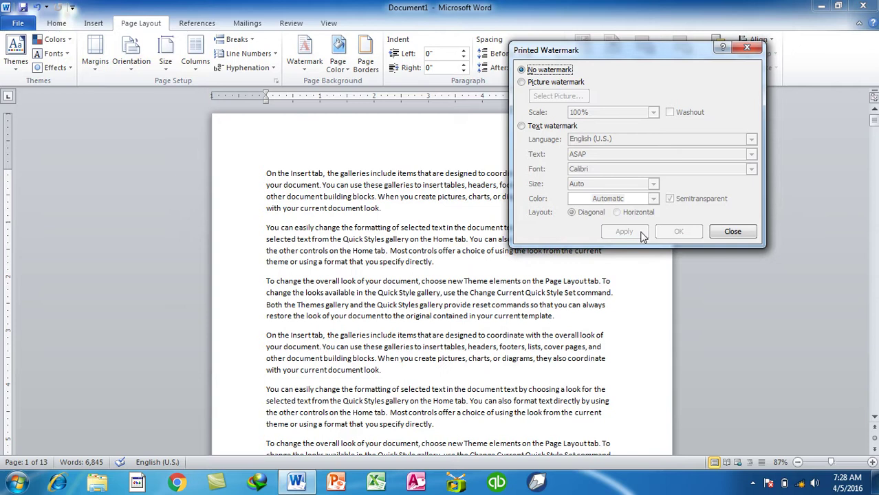
click(539, 127)
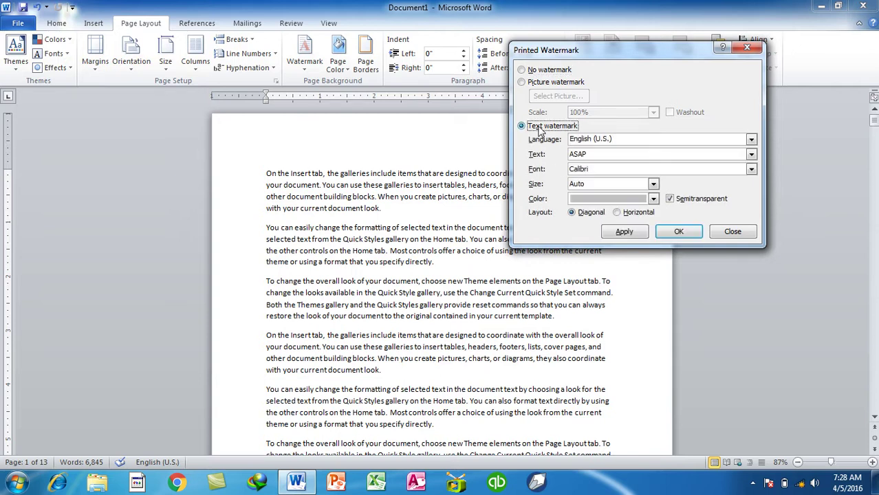
click(617, 141)
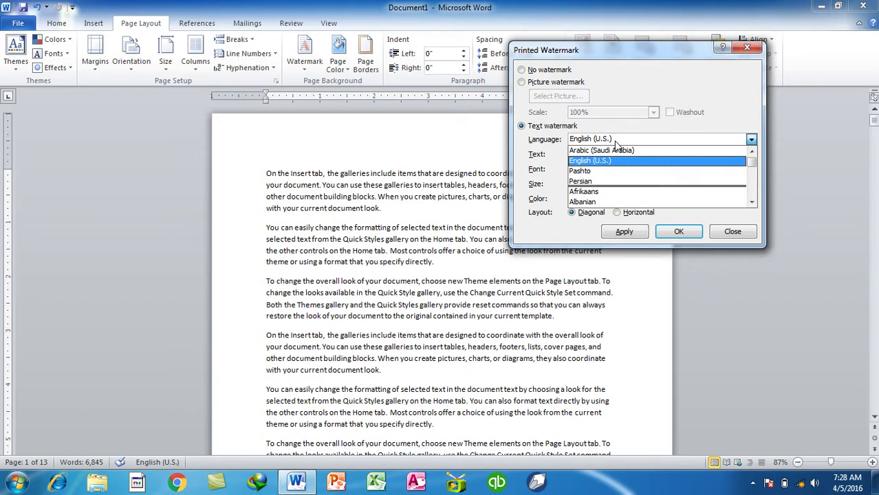
click(616, 143)
click(617, 142)
click(595, 181)
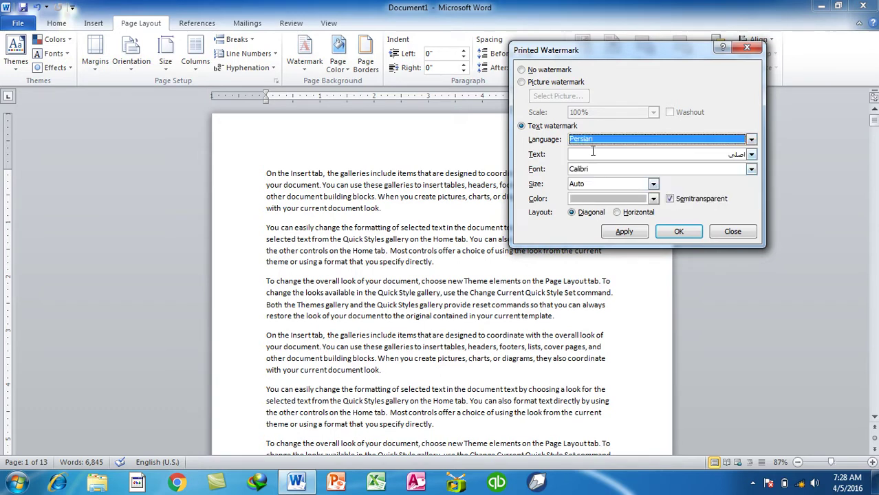
click(596, 141)
click(598, 169)
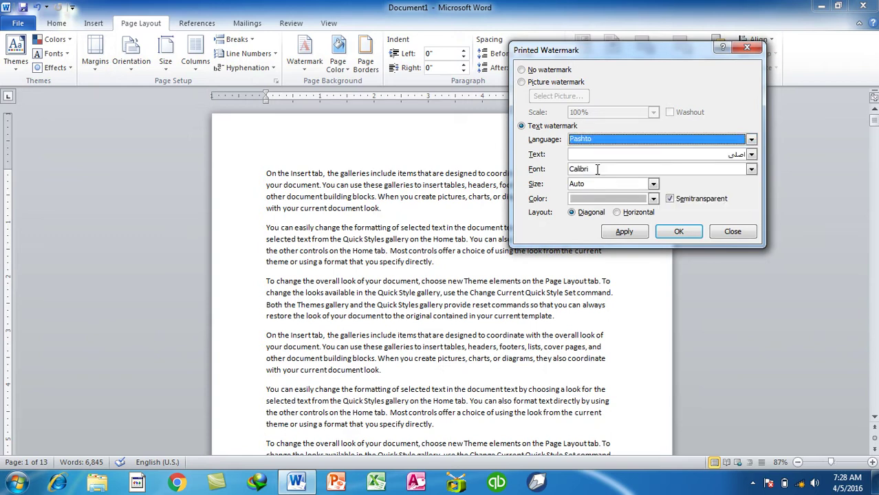
Replace the default watermark text with Pashto text
key(Tab)
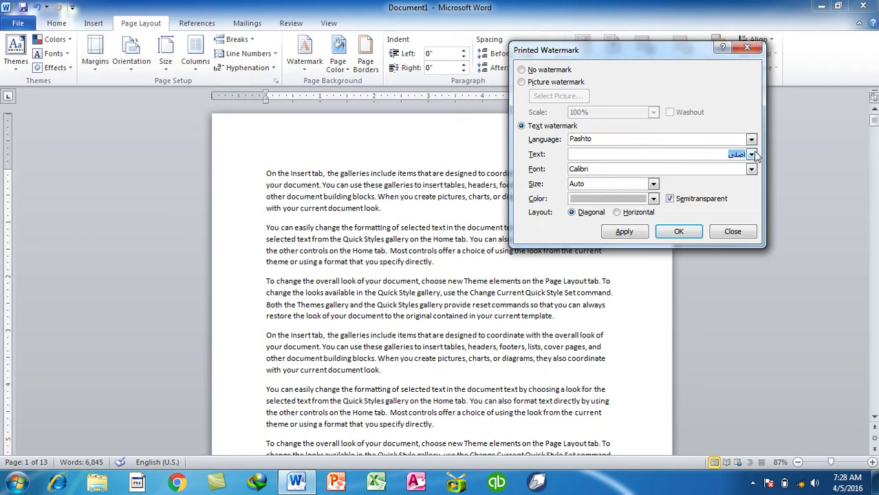
key(BackSpace)
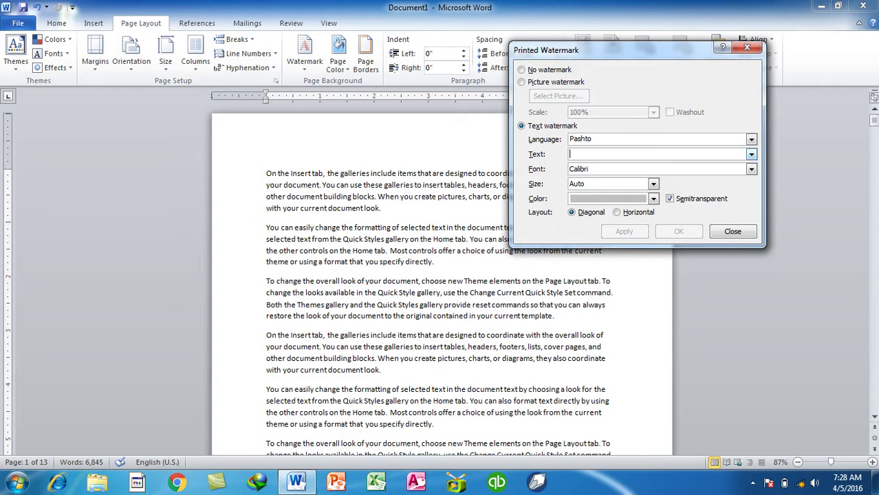
click(742, 154)
text(دمایکرو)
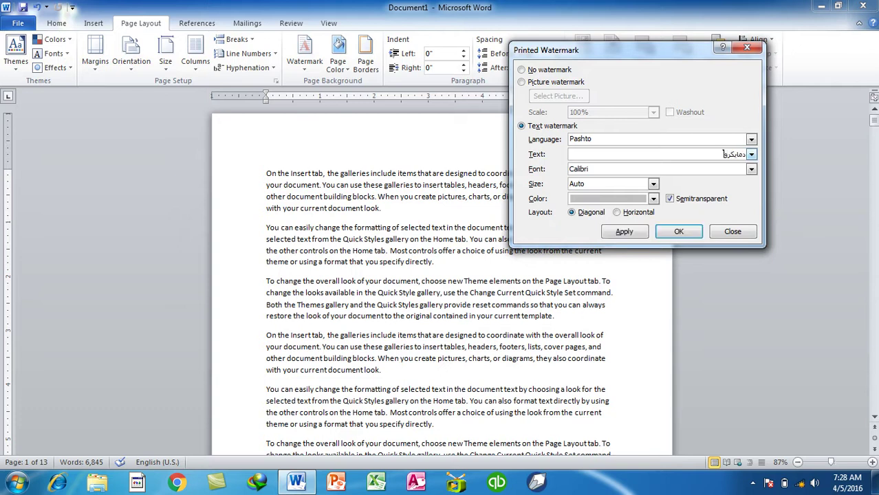
text(سا)
Keep Calibri font and Auto size, colour the watermark black, apply it and close
click(752, 169)
scroll(650, 182, down, 5)
scroll(640, 181, down, 5)
scroll(660, 184, down, 5)
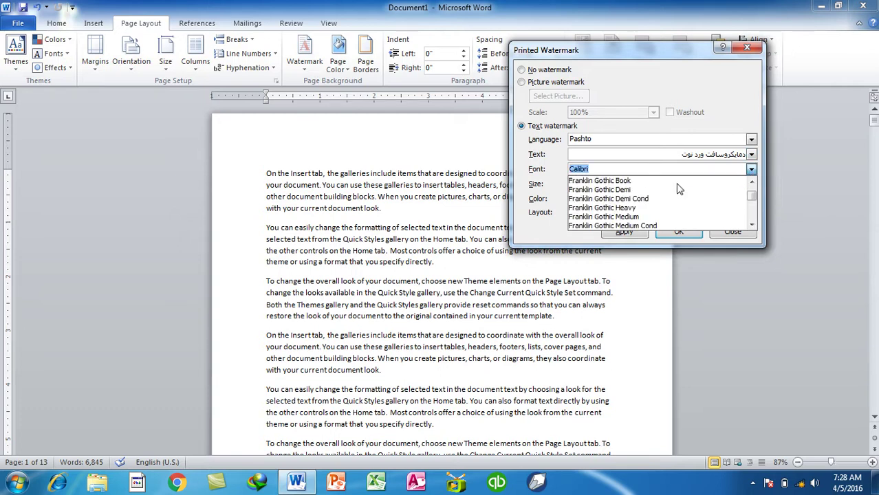
click(718, 85)
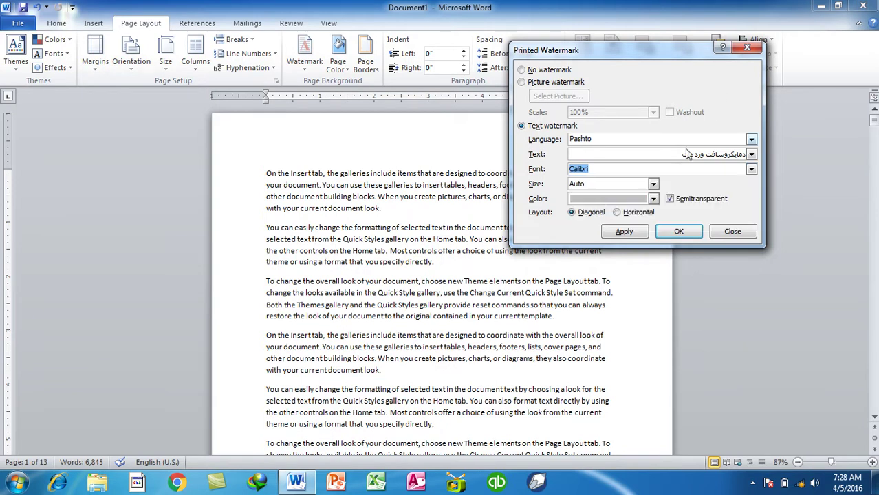
click(654, 183)
click(647, 196)
click(653, 199)
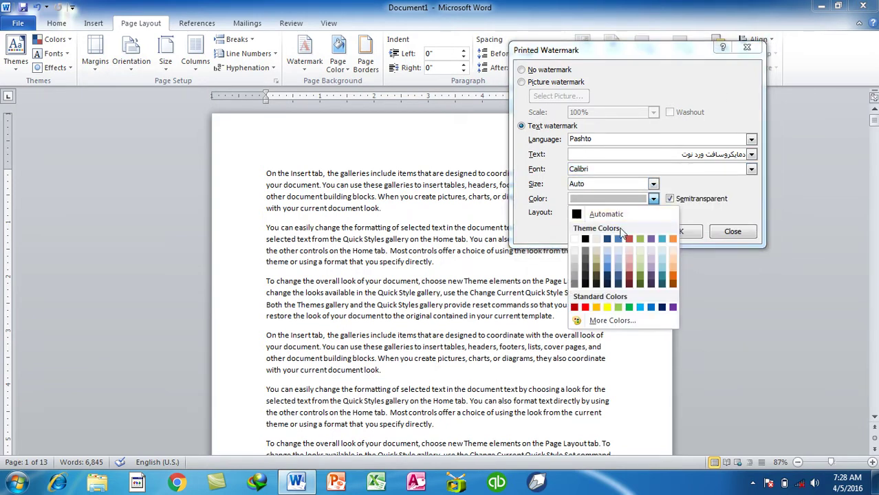
click(586, 240)
click(622, 232)
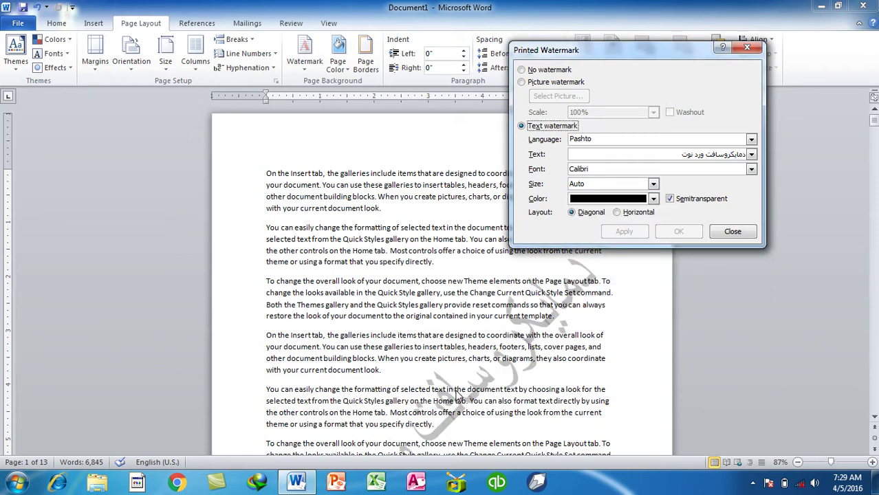
click(732, 231)
Scroll through the pages to check the Pashto watermark, then reopen Custom Watermark settings
scroll(470, 266, down, 2)
scroll(470, 266, down, 3)
scroll(470, 267, down, 3)
scroll(470, 266, down, 3)
scroll(470, 267, down, 3)
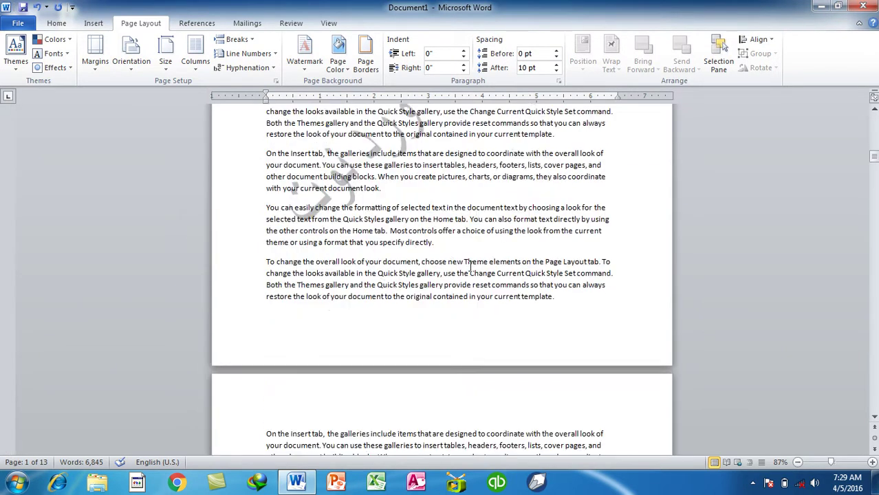
scroll(470, 266, down, 3)
scroll(470, 266, down, 3)
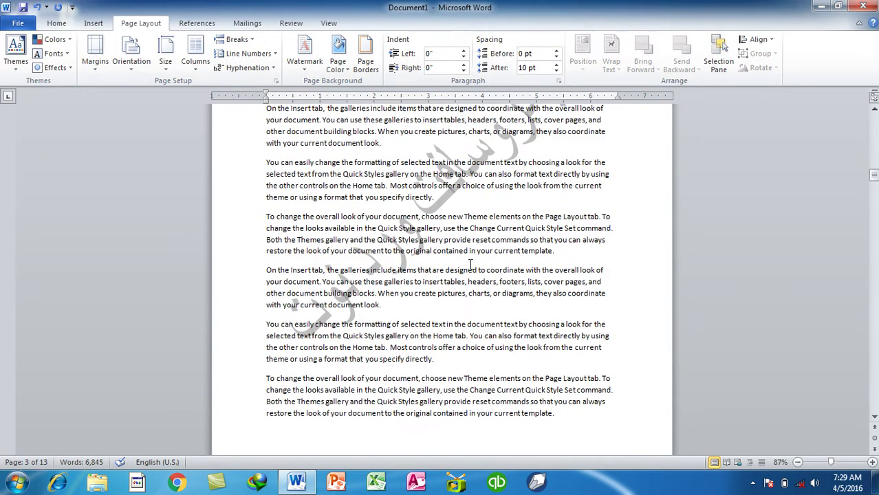
scroll(470, 267, down, 3)
scroll(467, 252, down, 3)
scroll(466, 252, down, 3)
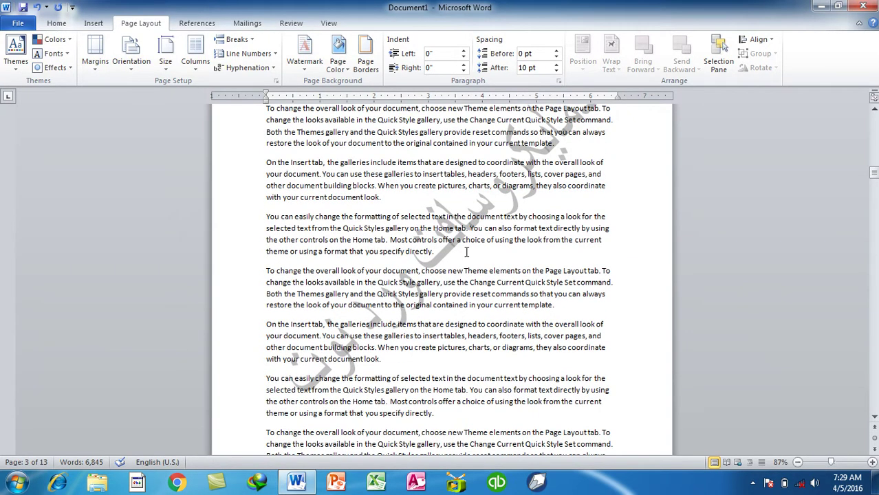
scroll(466, 252, up, 1)
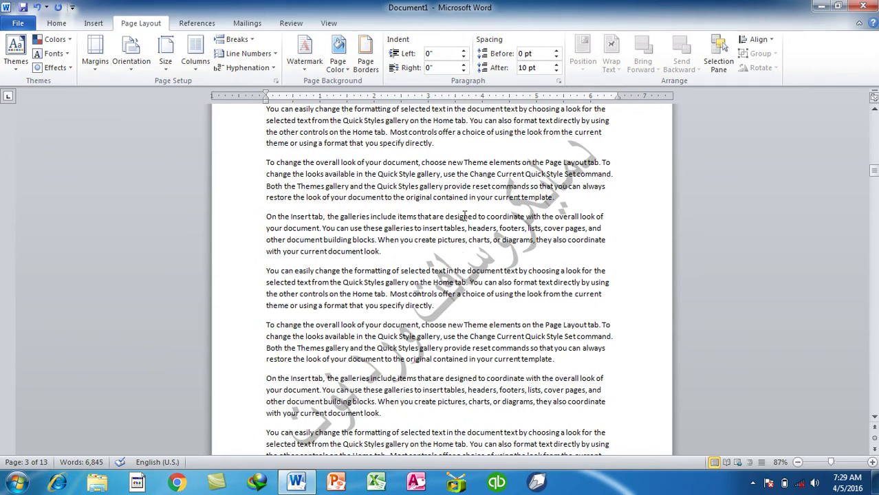
click(305, 55)
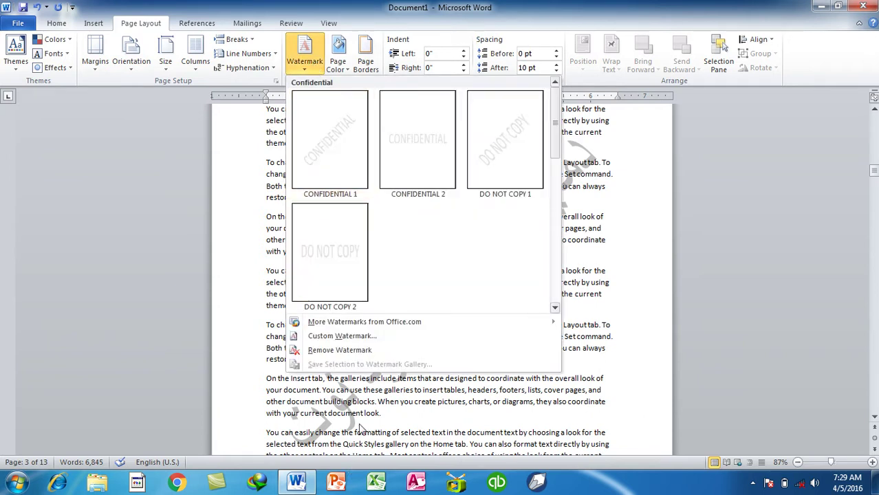
click(342, 336)
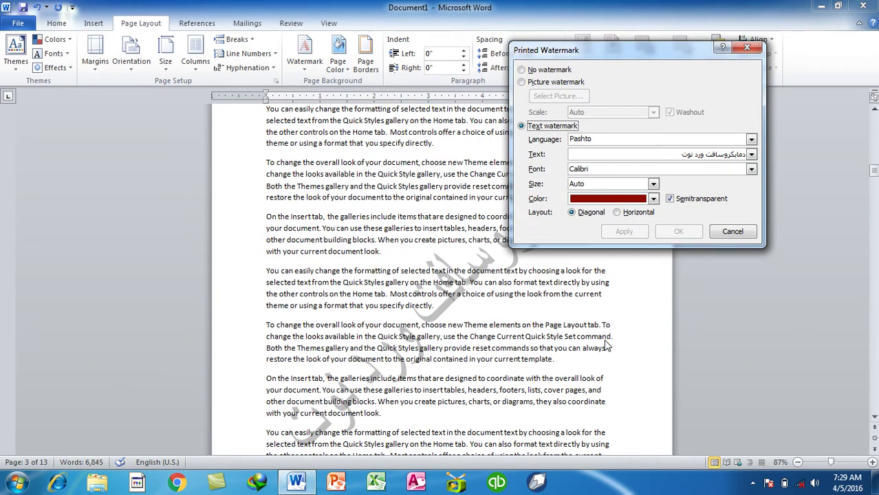
Try a horizontal layout for the Pashto watermark, return it to diagonal, and close
click(635, 215)
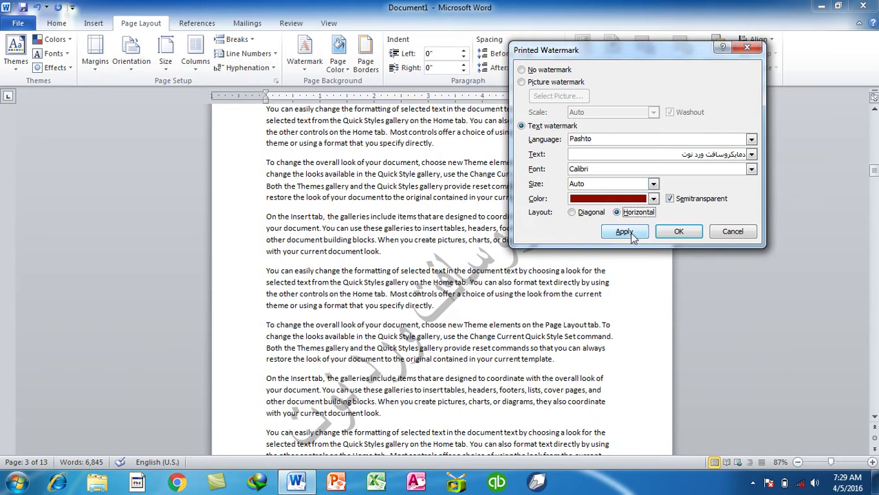
click(625, 232)
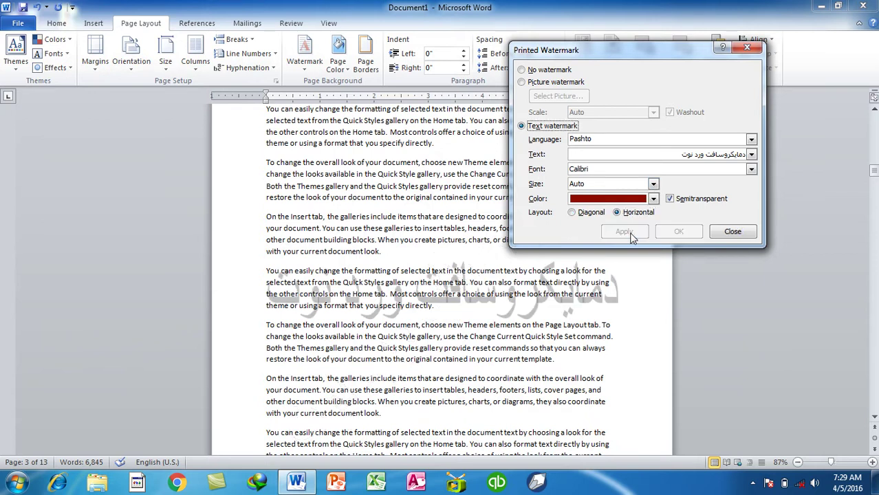
click(597, 216)
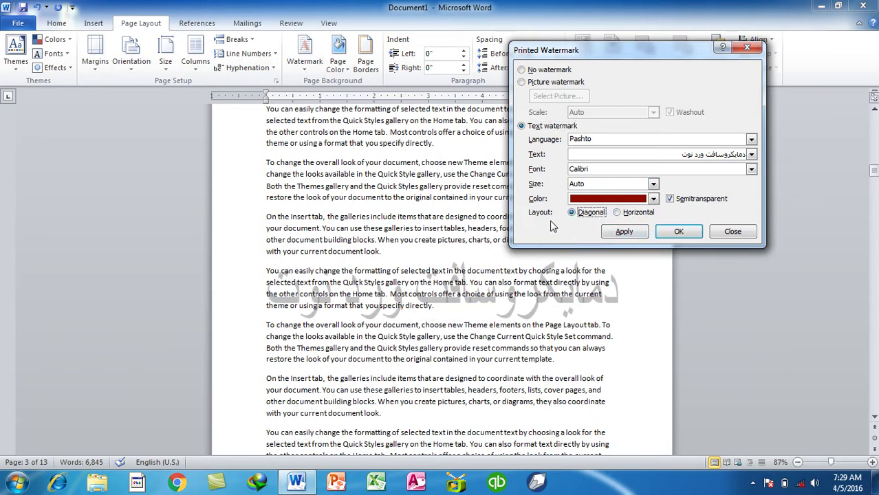
click(624, 232)
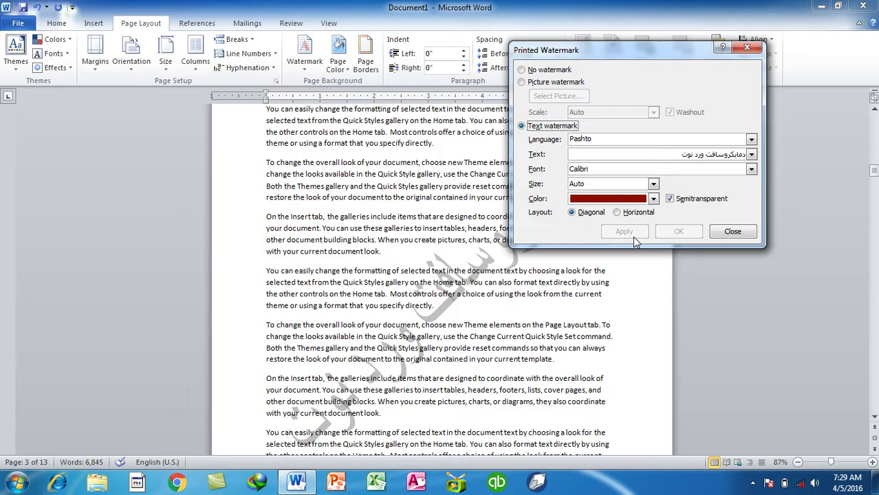
click(733, 232)
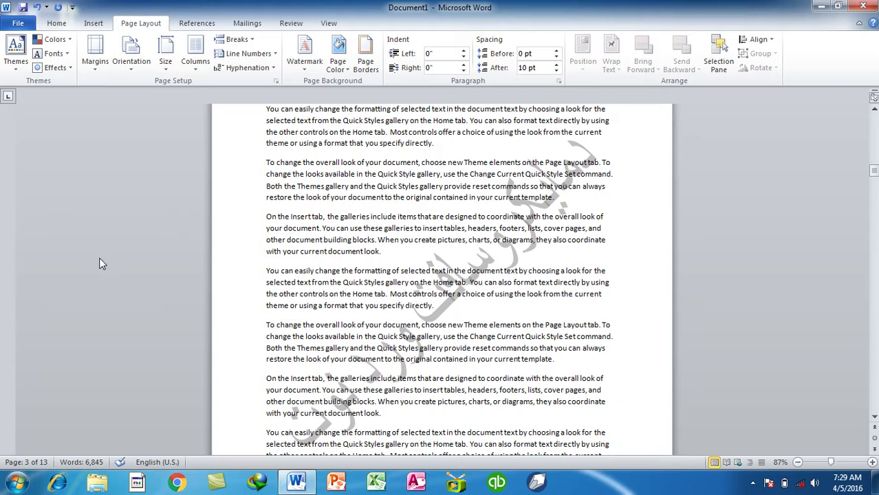
scroll(317, 244, down, 5)
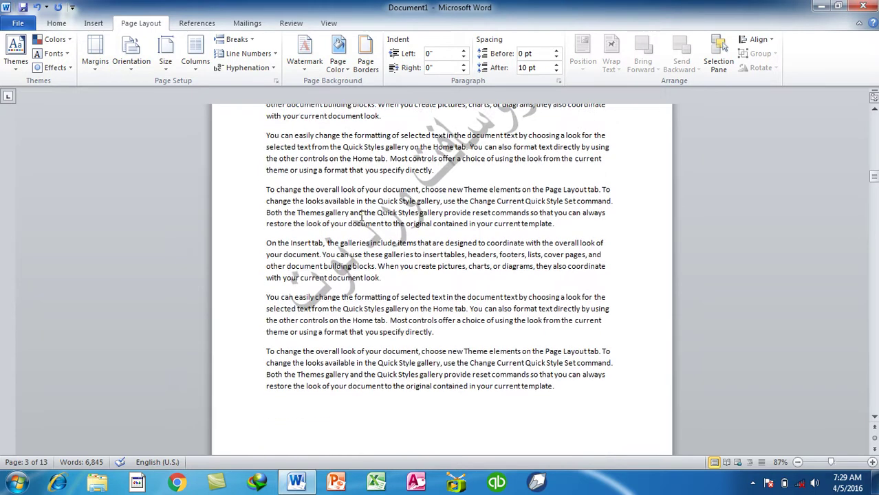
scroll(367, 203, down, 4)
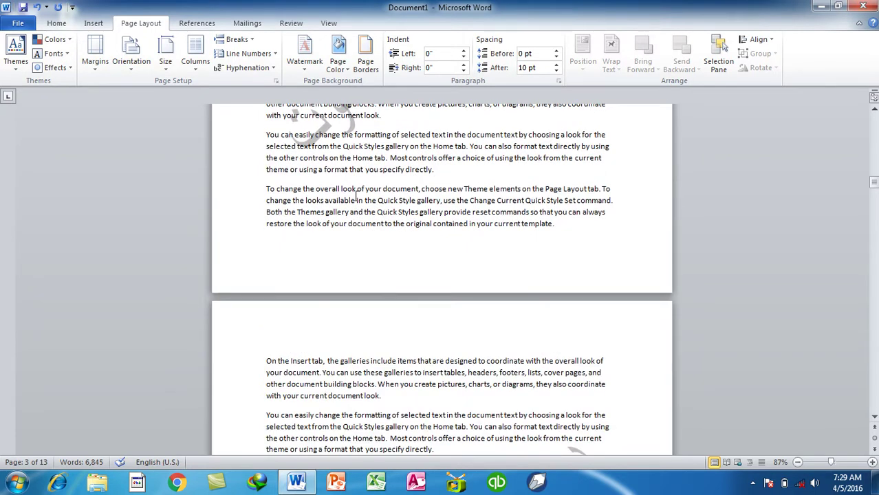
Start a new document and try the orange gradient text effect
key(ctrl+n)
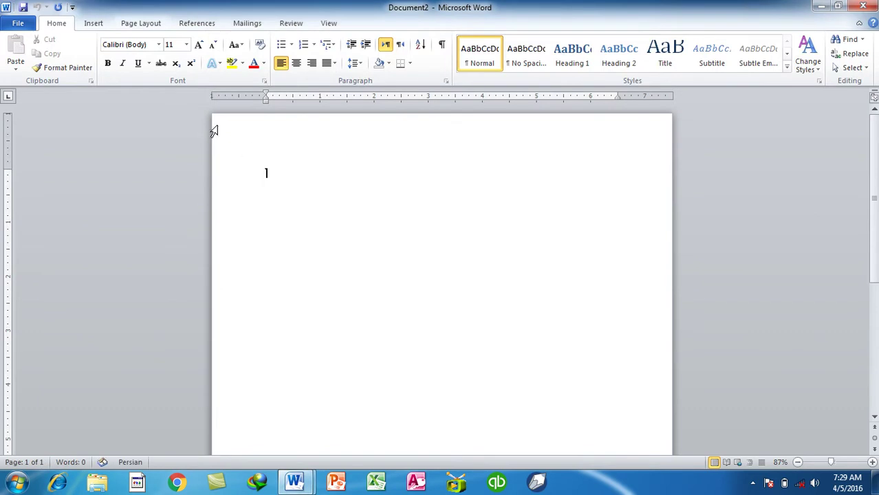
click(214, 68)
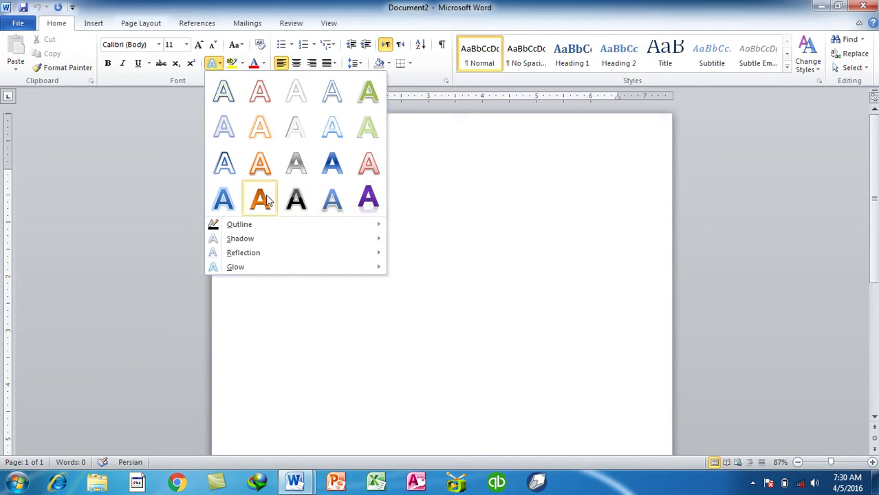
click(267, 200)
text(ځ)
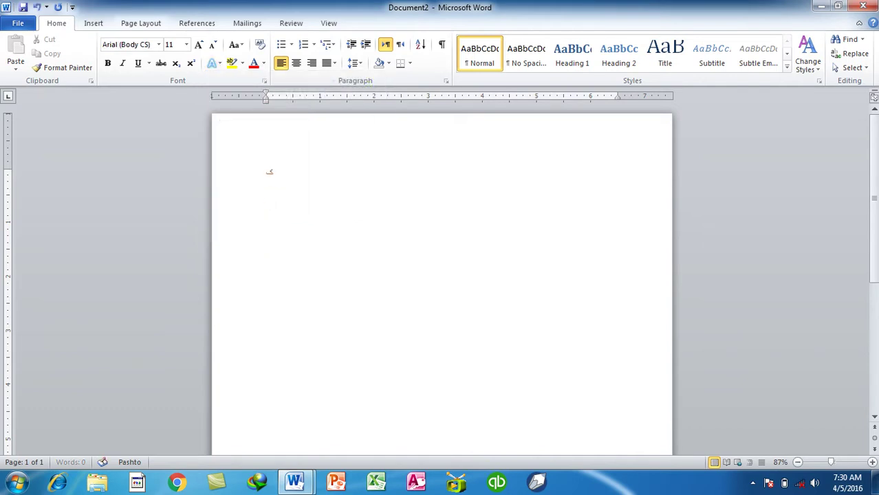
key(BackSpace)
Insert a purple-style WordArt reading 'کران افغانستان'
click(92, 23)
click(601, 63)
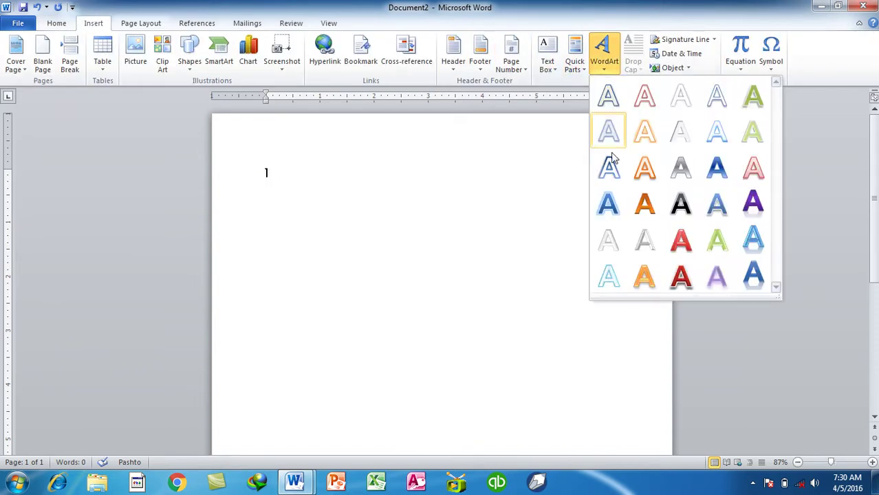
click(678, 285)
text(کرت)
key(BackSpace)
text(ان افغ)
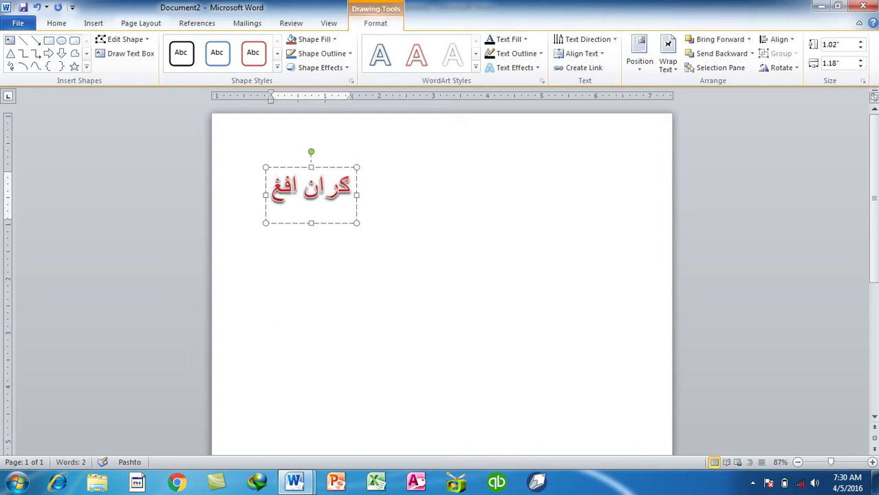
text(انستان)
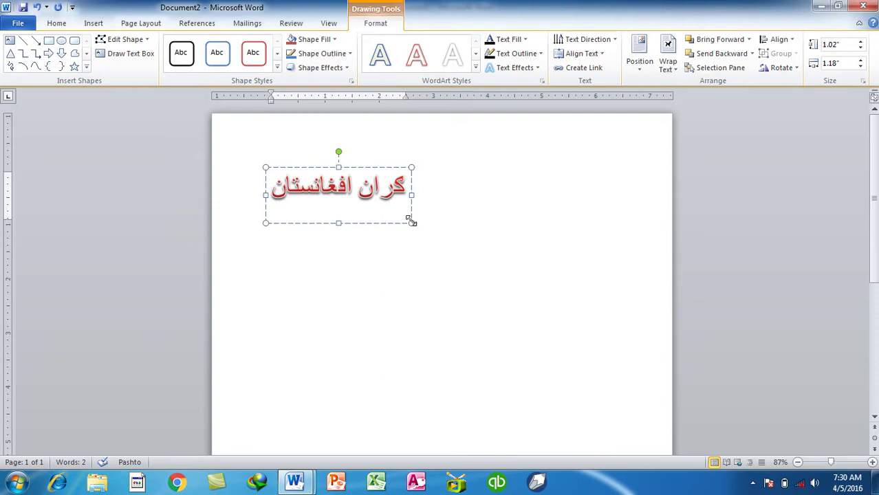
Enlarge the WordArt box and grow its text size to fill it
drag(411, 223, 587, 251)
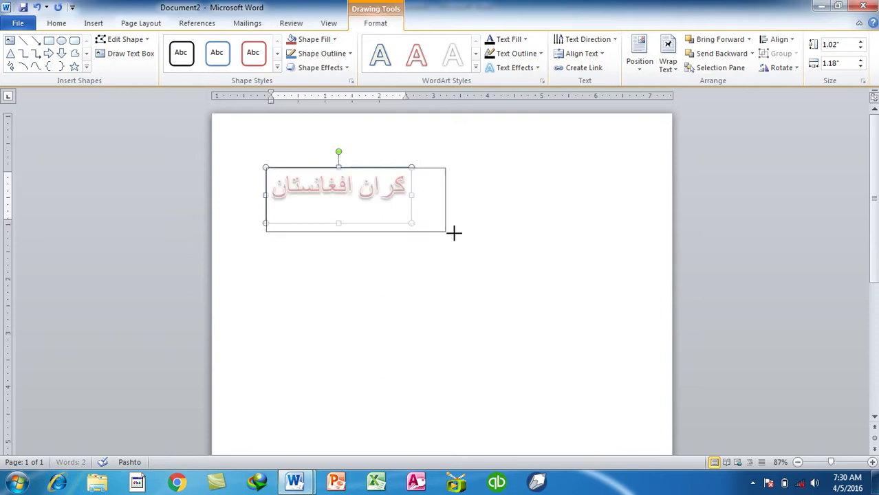
triple_click(356, 204)
key(ctrl+bracketright)
key(ctrl+bracketright)
key(ctrl+bracketright)
key(ctrl+bracketright)
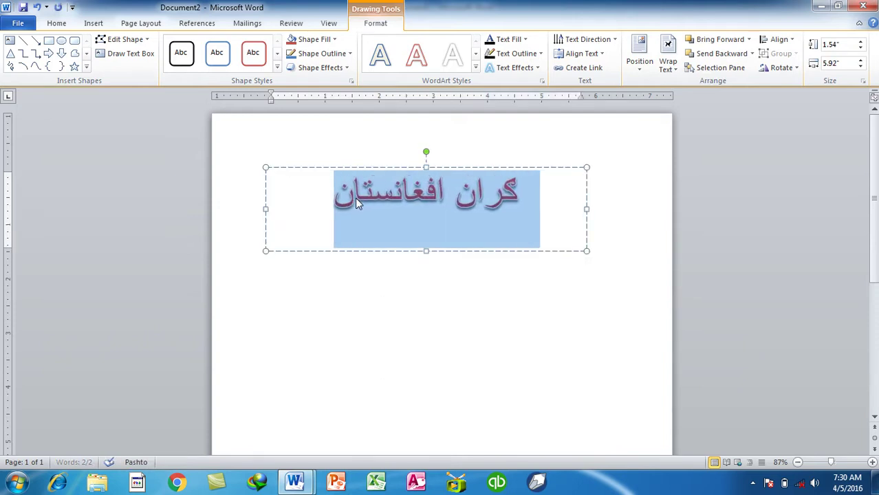
key(ctrl+bracketright)
key(ctrl+bracketright)
key(ctrl+bracketright)
key(ctrl+bracketright)
key(ctrl+bracketright)
key(ctrl+bracketright)
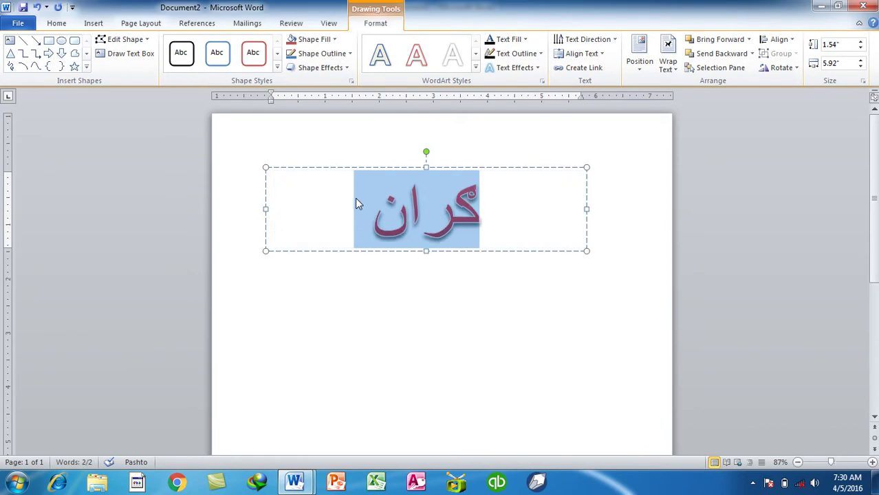
key(ctrl+bracketleft)
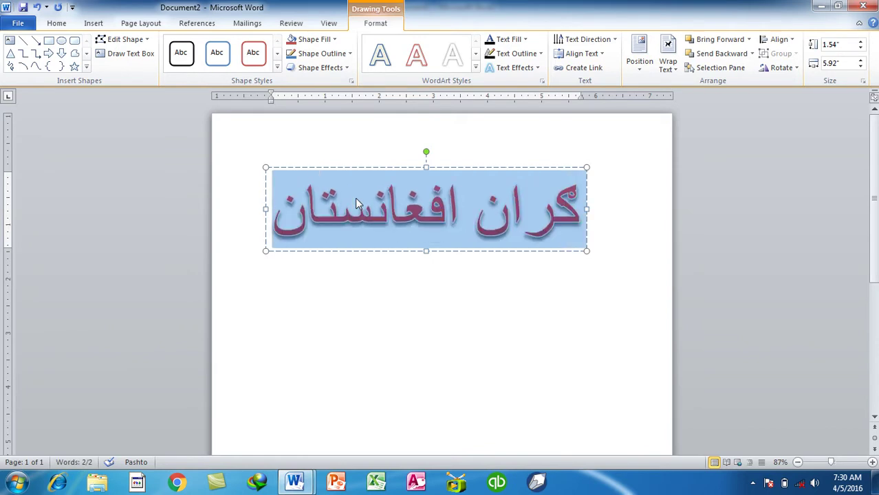
Move the WordArt lower on the page and rotate it diagonally
drag(561, 168, 573, 331)
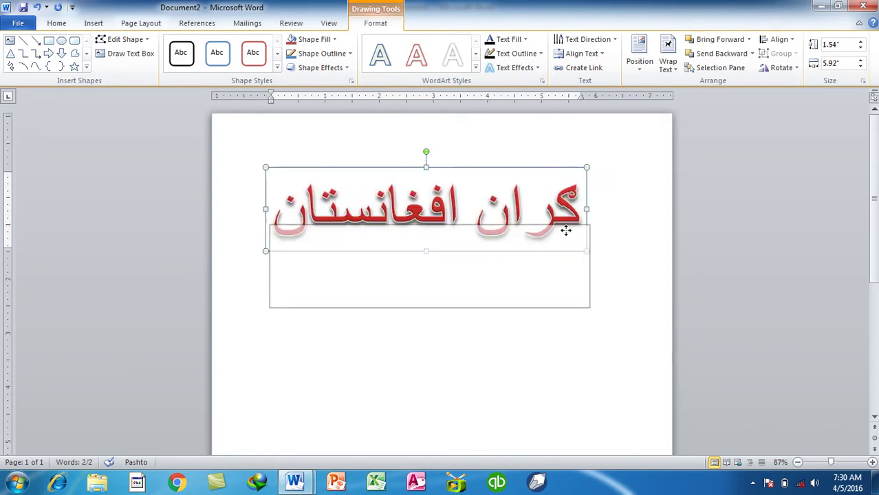
drag(437, 314, 480, 310)
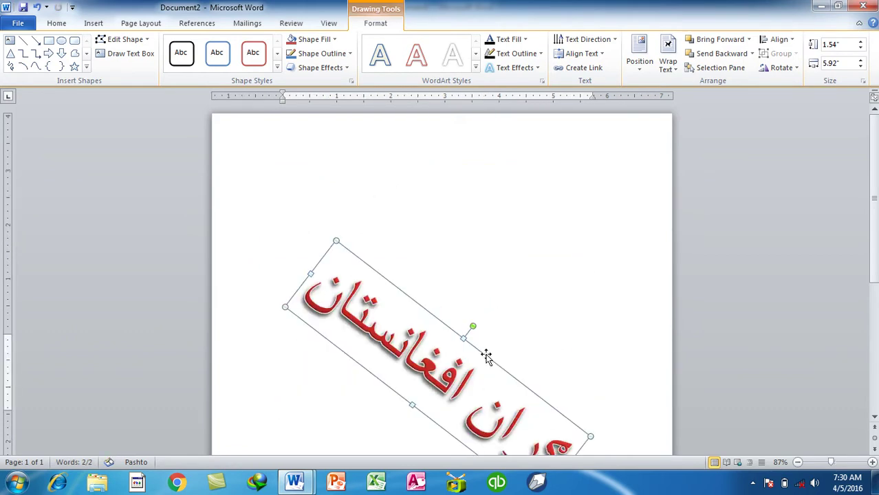
scroll(480, 303, down, 5)
scroll(490, 289, down, 2)
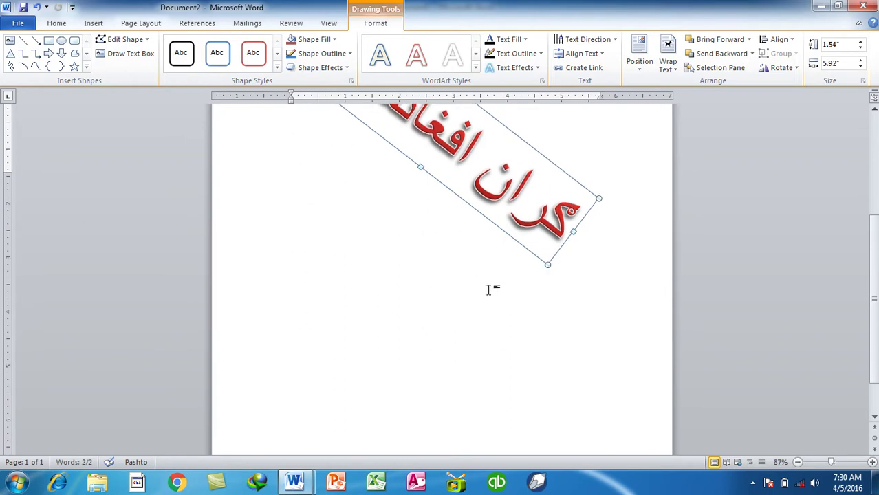
drag(509, 237, 514, 312)
scroll(509, 296, up, 2)
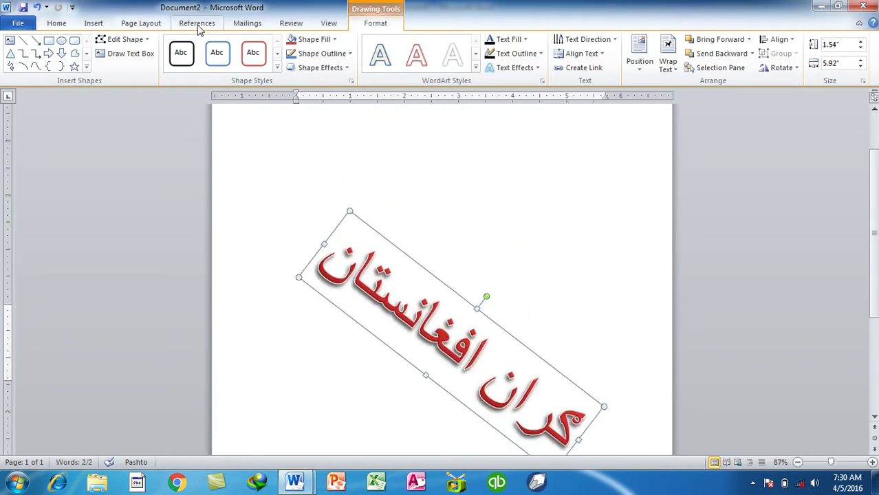
Save the selected WordArt to the Watermark gallery as a new entry
click(158, 28)
click(306, 77)
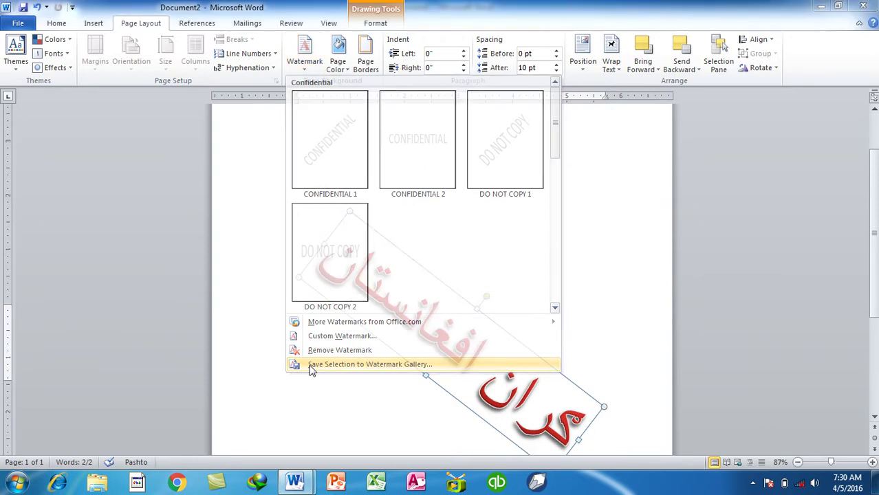
click(311, 365)
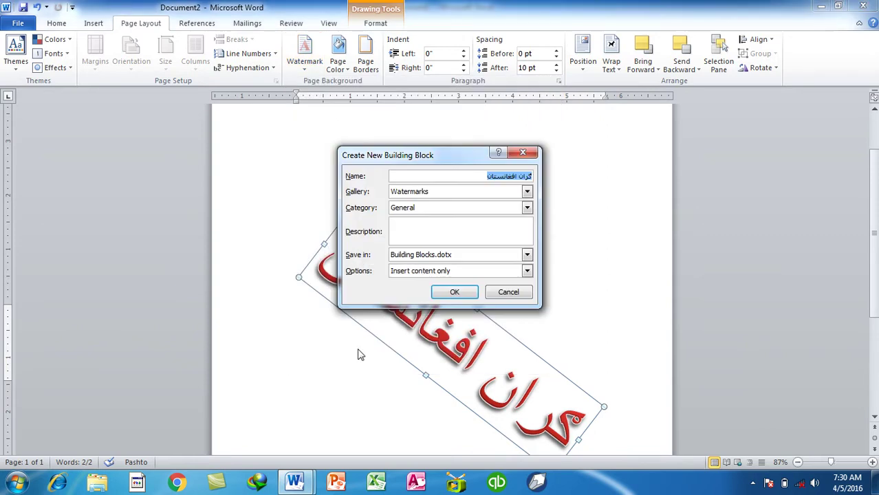
click(453, 293)
mouse_move(295, 482)
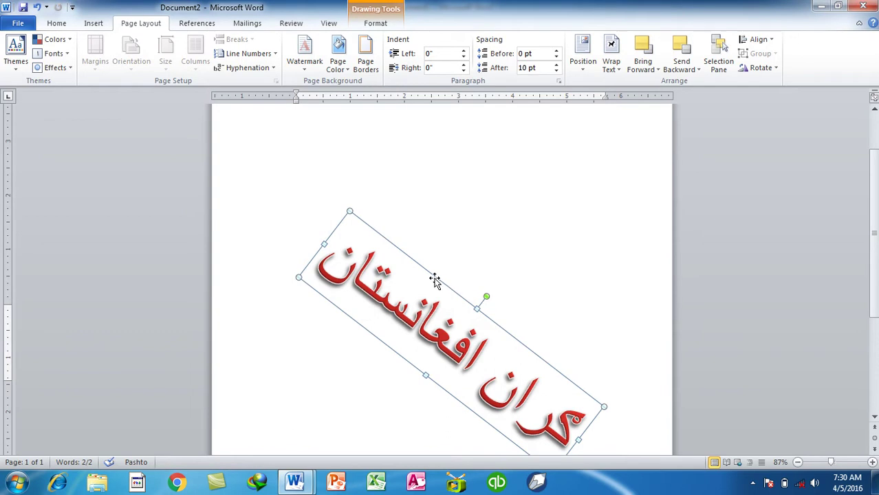
In Document1, apply the saved Pashto WordArt watermark from the gallery's General section
click(227, 420)
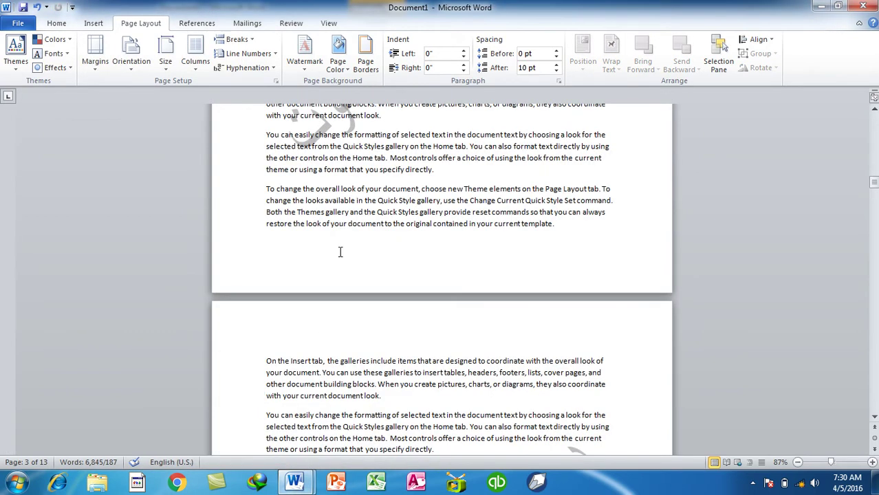
scroll(340, 250, down, 10)
click(304, 53)
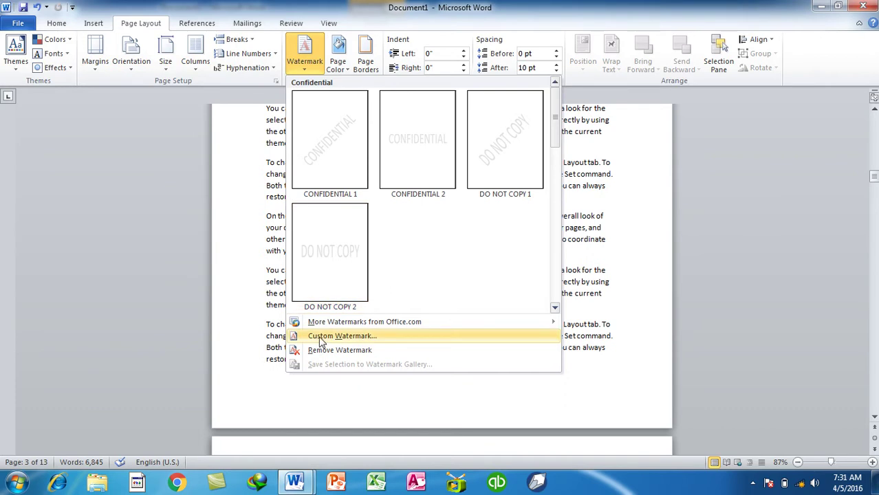
scroll(363, 187, down, 5)
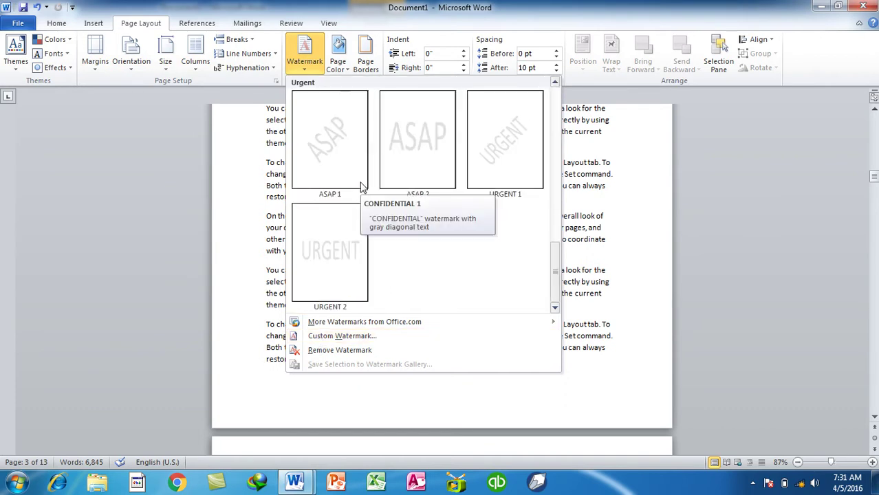
scroll(363, 187, up, 5)
scroll(362, 187, down, 3)
scroll(363, 187, down, 3)
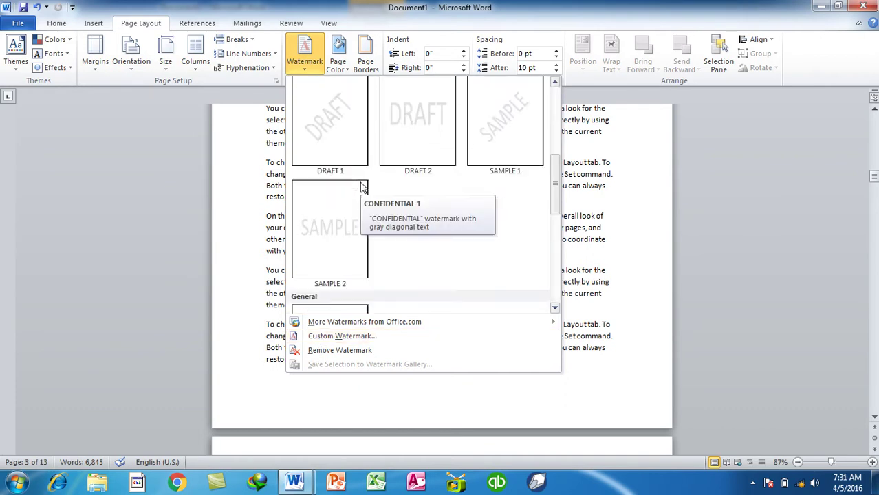
scroll(338, 271, down, 1)
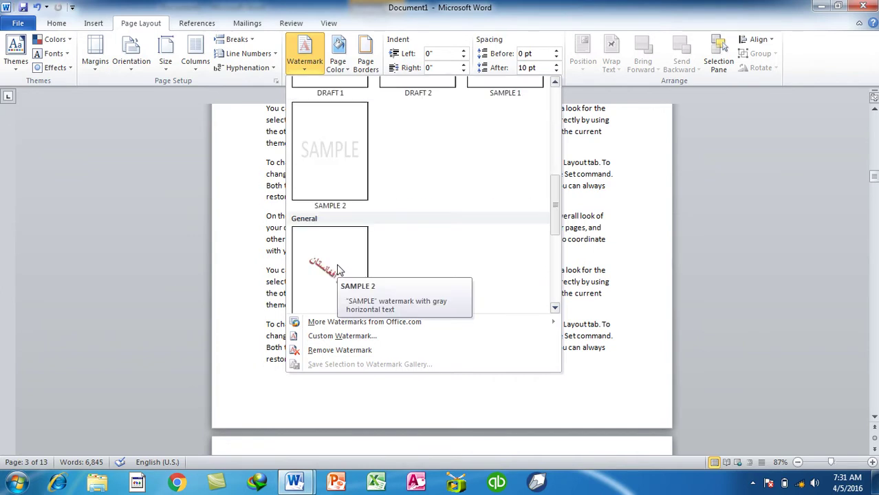
click(338, 271)
scroll(394, 249, up, 4)
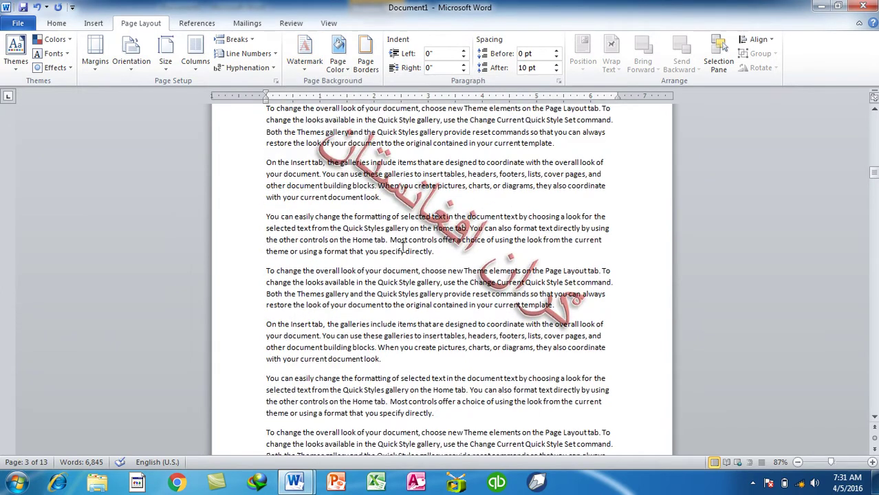
scroll(403, 249, up, 2)
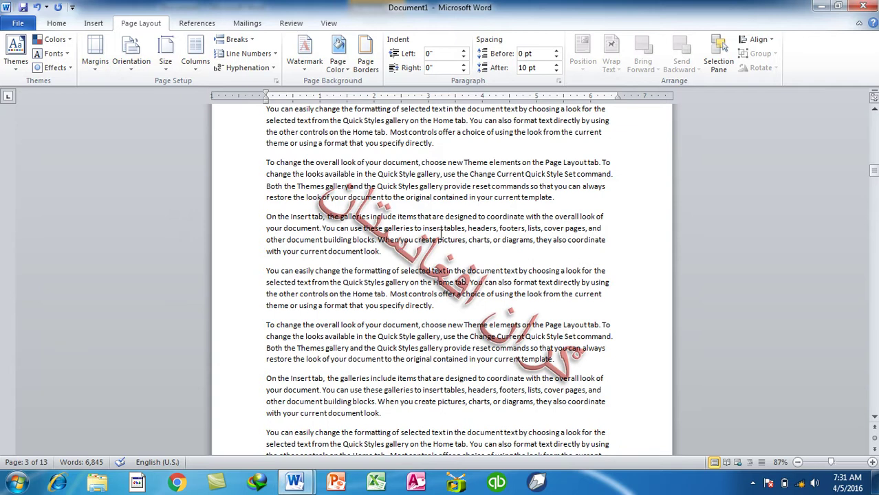
Remove the WordArt watermark and apply a text watermark reading 'خبر راغلی'
click(304, 55)
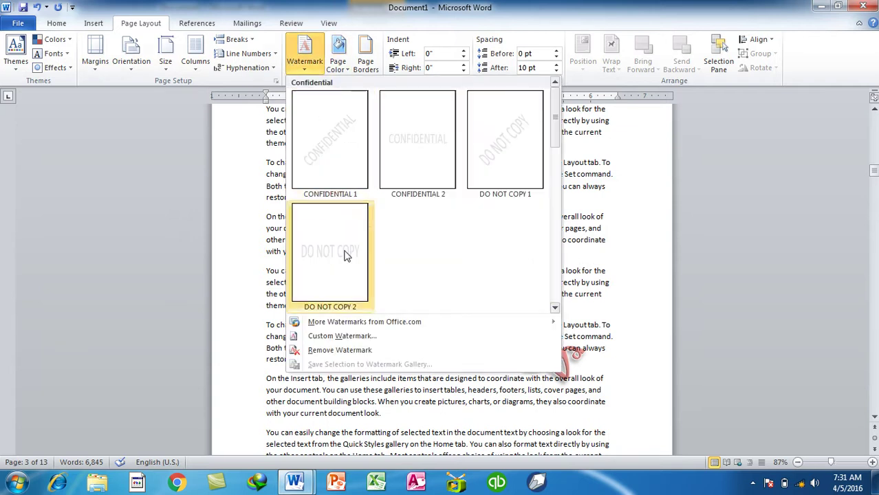
click(337, 351)
click(305, 55)
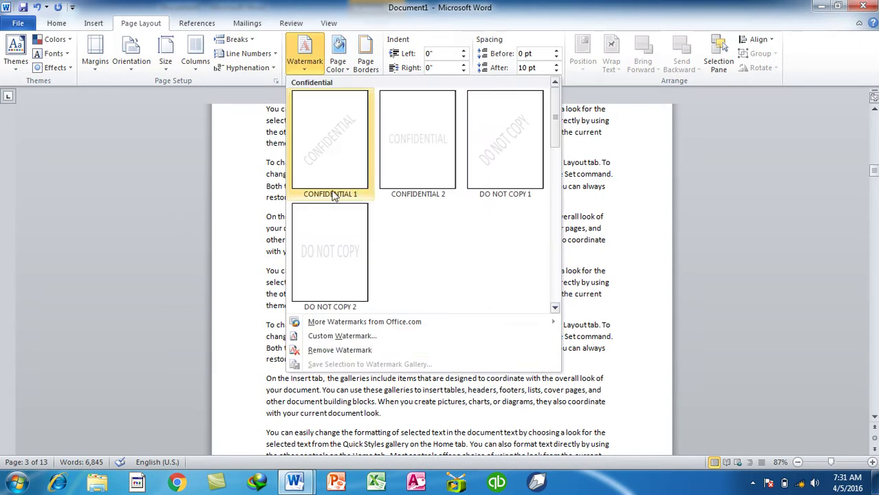
click(342, 336)
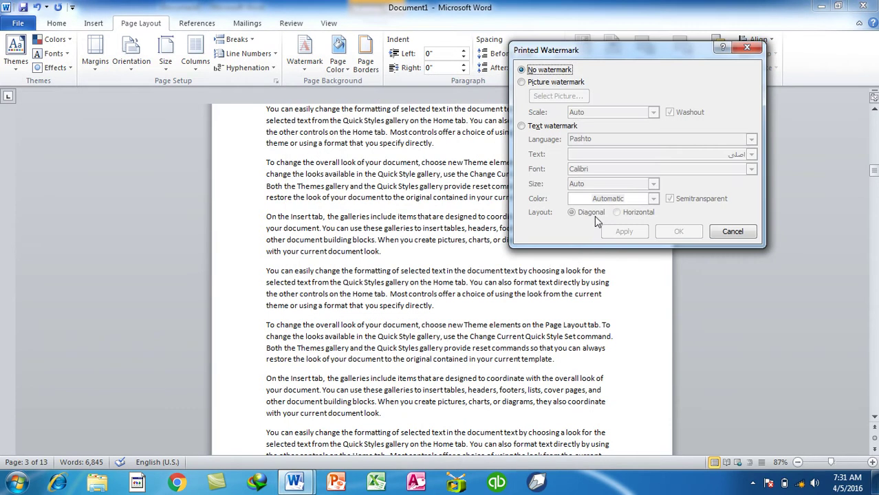
click(550, 126)
drag(716, 155, 774, 146)
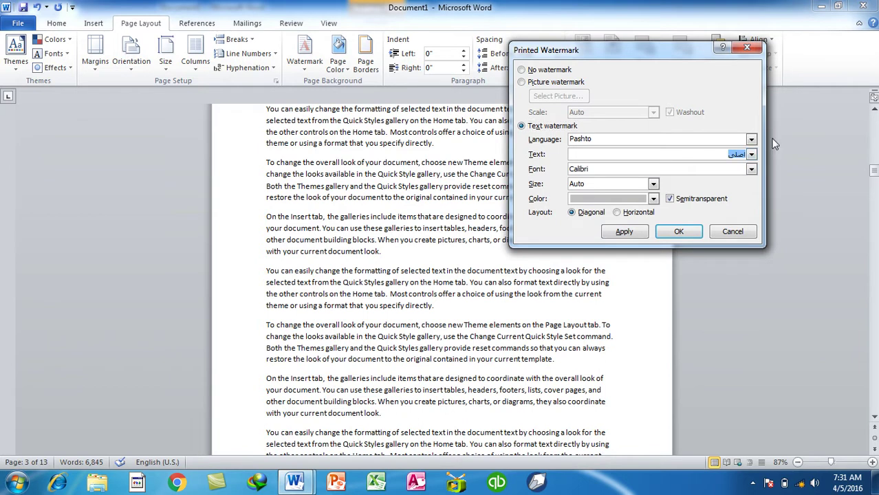
key(BackSpace)
text(خبر راغلی)
click(624, 231)
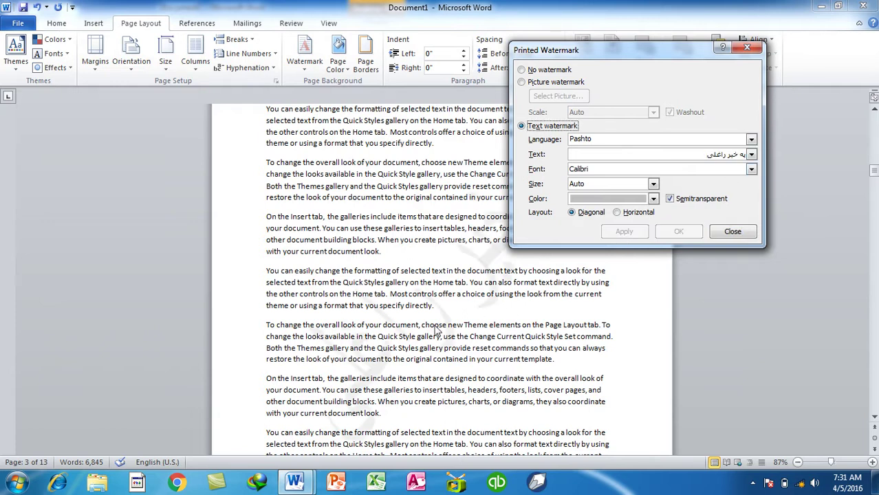
Make the text watermark black, keep it semitransparent after a trial, and close
click(593, 198)
click(584, 237)
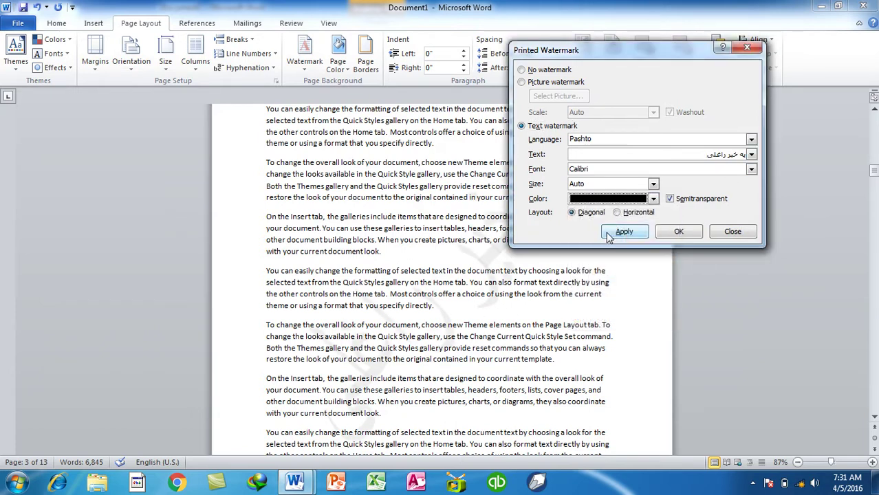
click(606, 232)
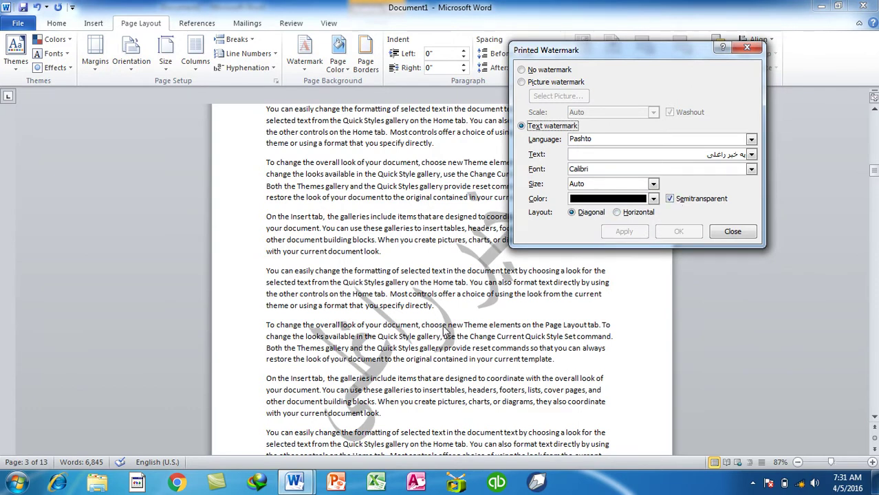
click(670, 199)
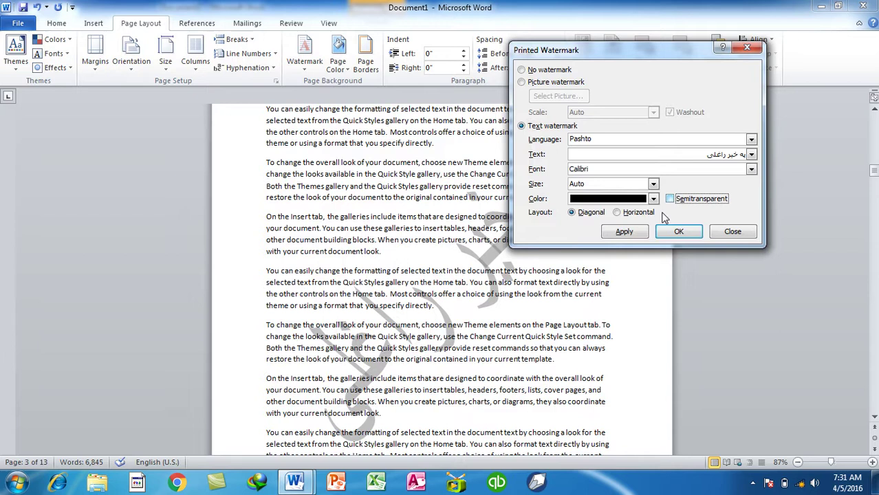
click(626, 232)
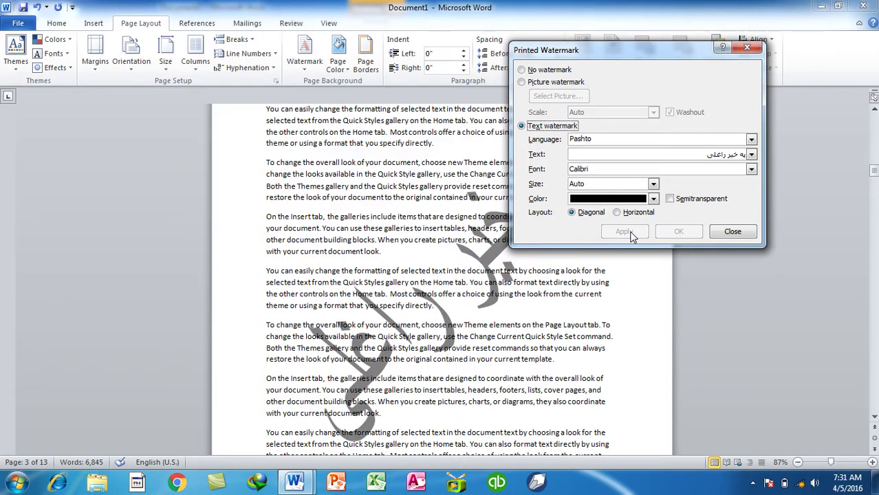
click(670, 199)
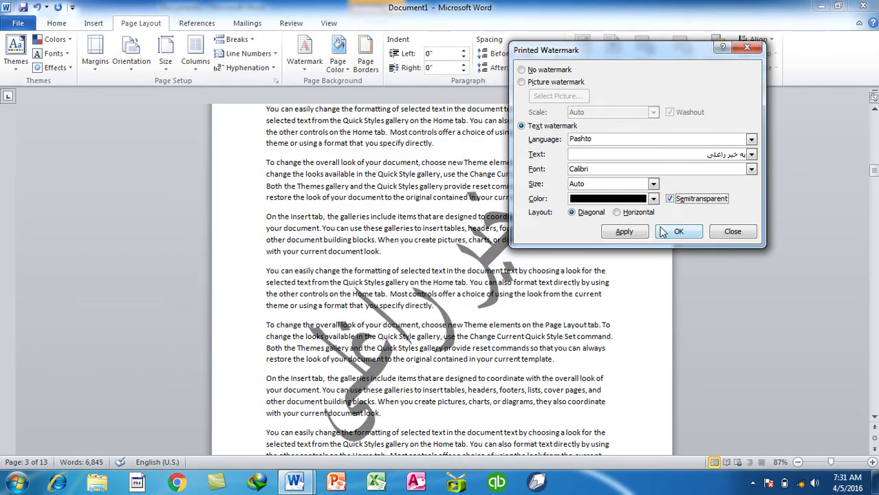
click(625, 232)
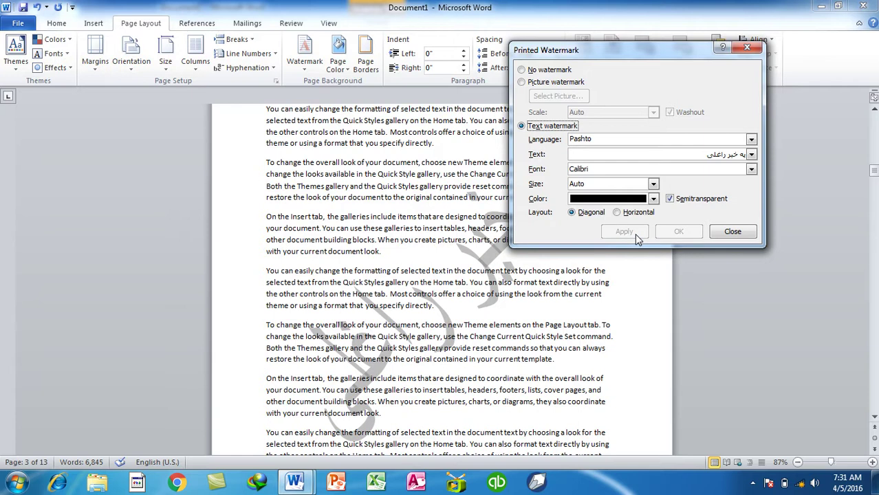
click(720, 233)
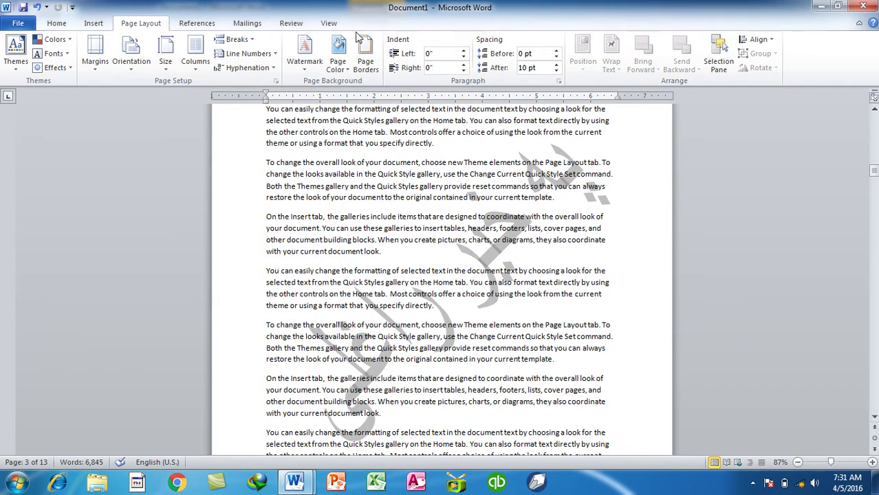
Close Document1 and Document2 without saving
key(ctrl+w)
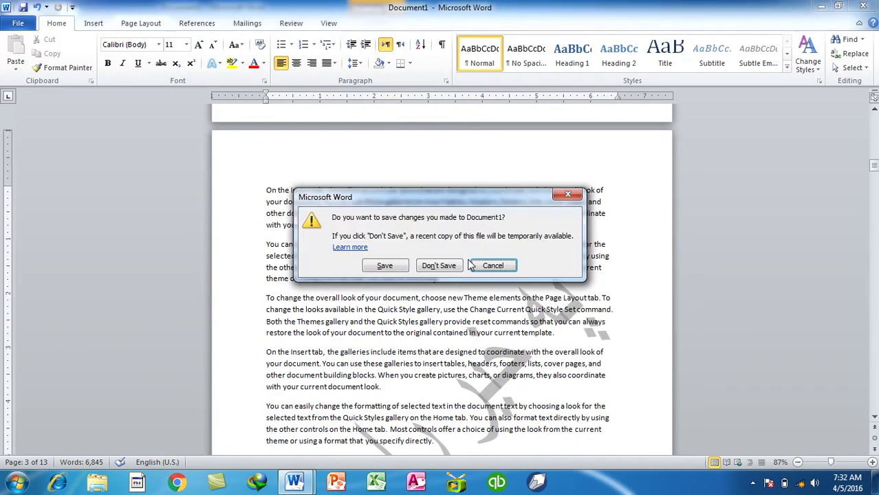
key(shift+Tab)
key(Return)
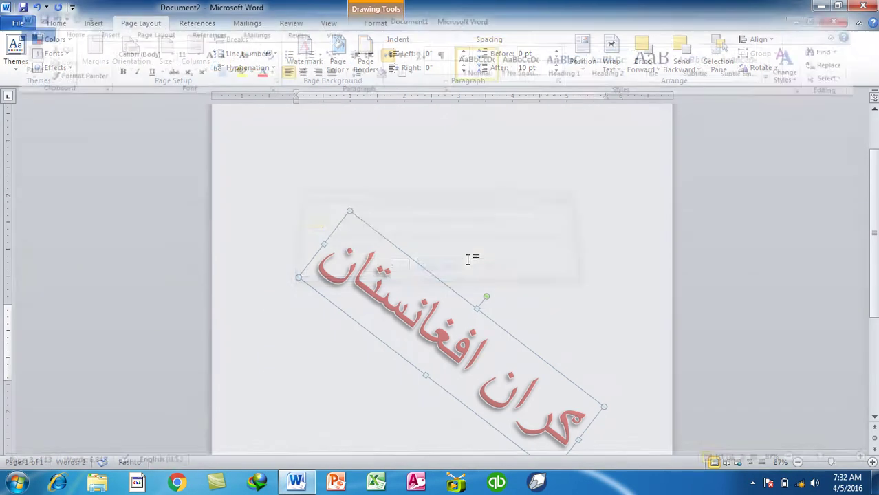
key(ctrl+w)
click(463, 258)
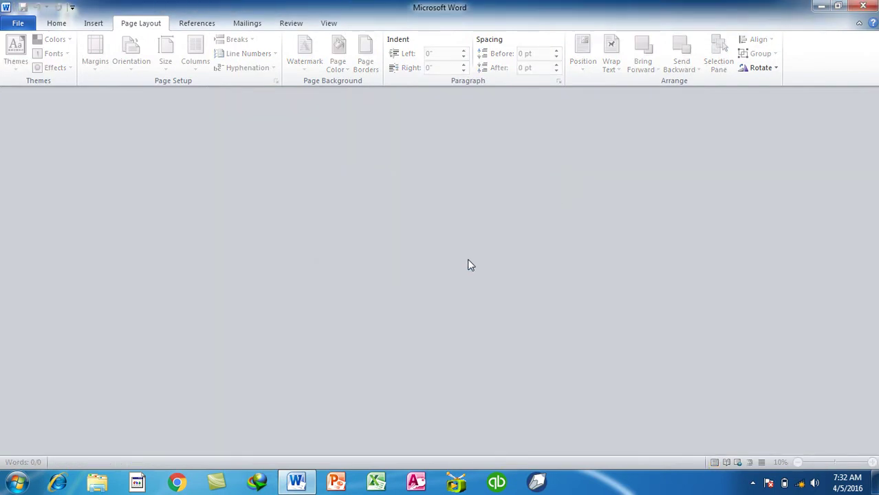
In a new document, generate sample paragraphs with =RAND(111)
key(ctrl+n)
key(alt+shift)
text(=قشدی)
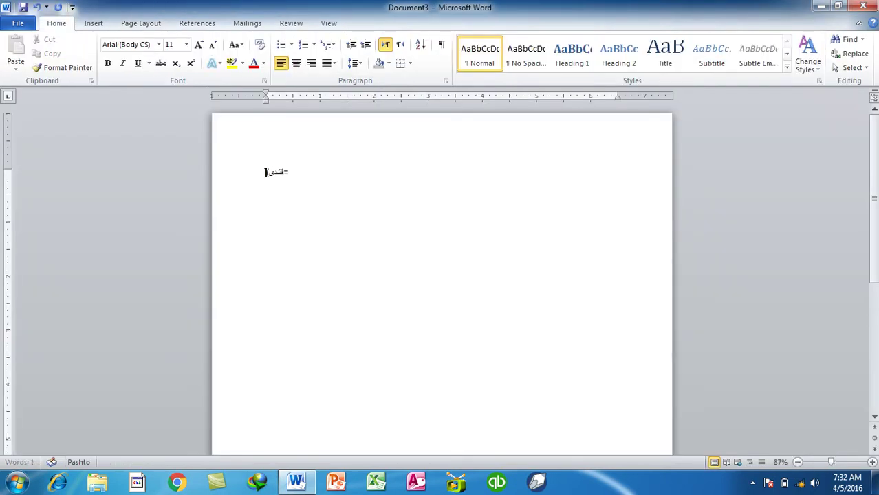
key(BackSpace)
key(BackSpace)
key(BackSpace)
key(alt+shift)
text(=ق)
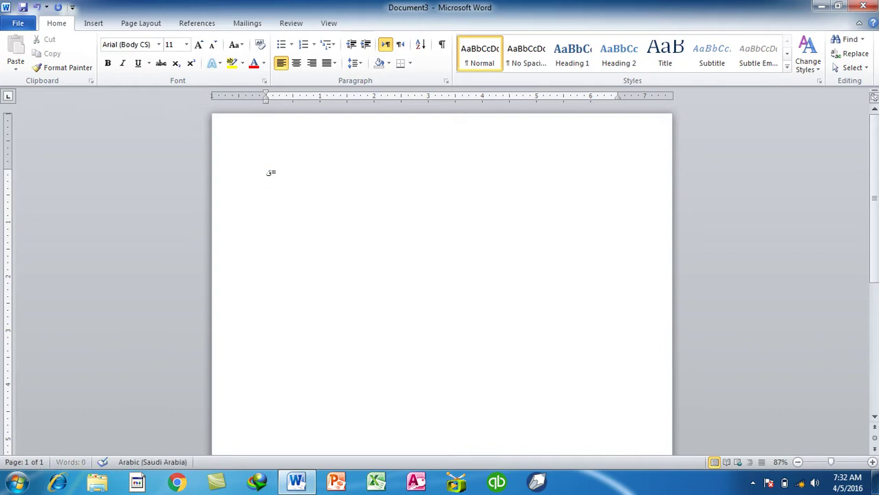
text(=)
key(alt+shift)
text(R)
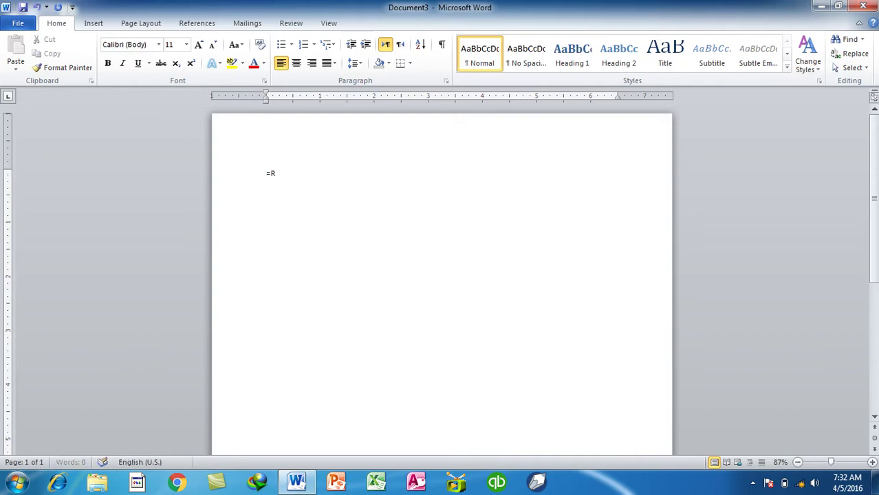
text(11))
key(Return)
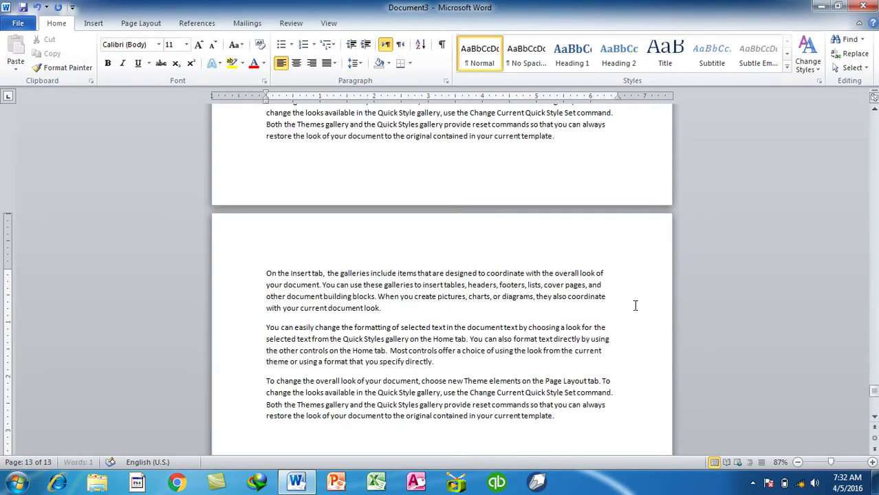
Select all of the generated sample text
drag(875, 393, 875, 122)
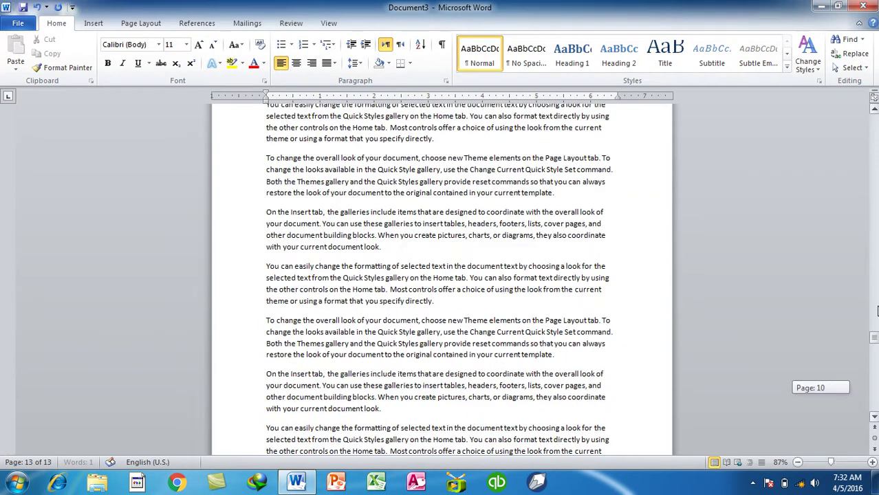
click(434, 219)
key(ctrl+a)
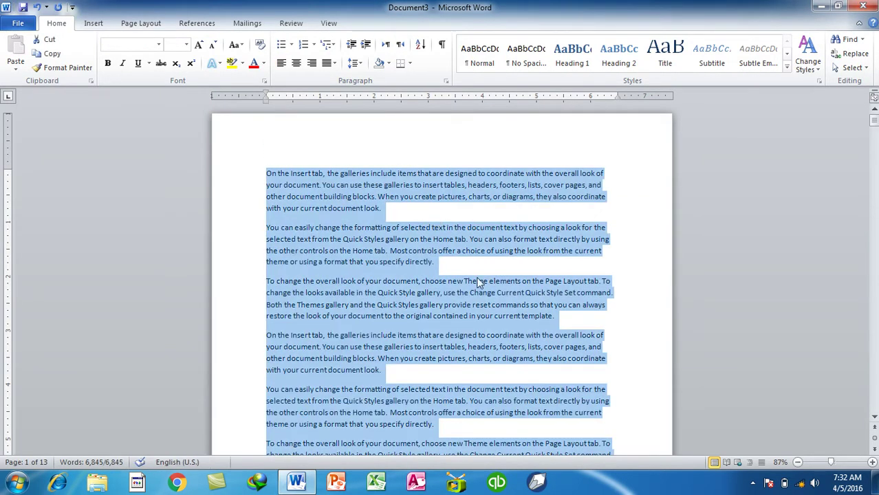
click(140, 23)
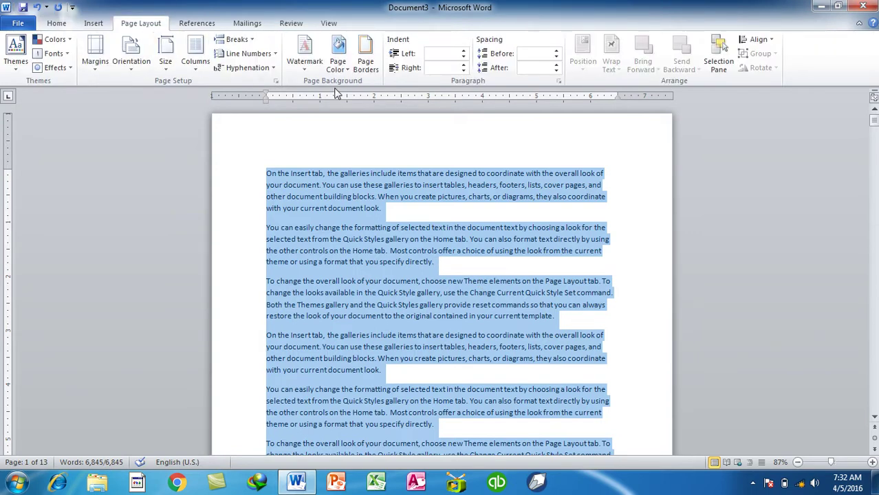
Set the page colour to black, then clear it back to No Color
click(338, 62)
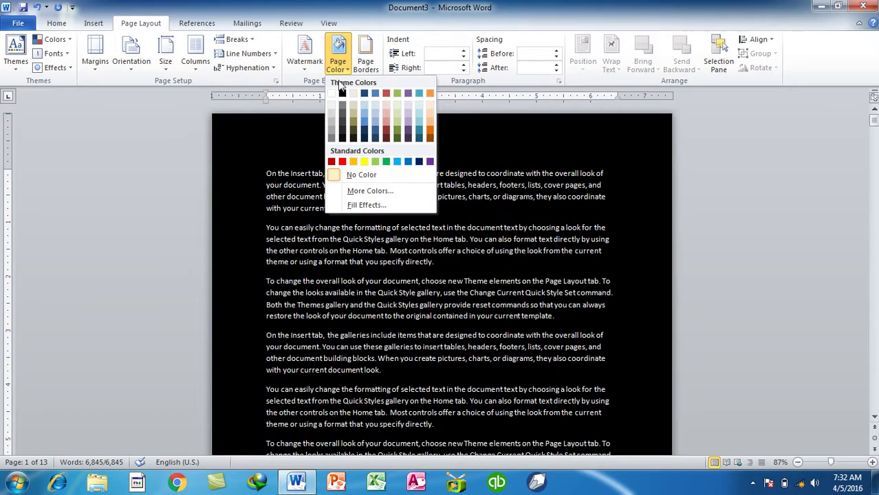
click(342, 93)
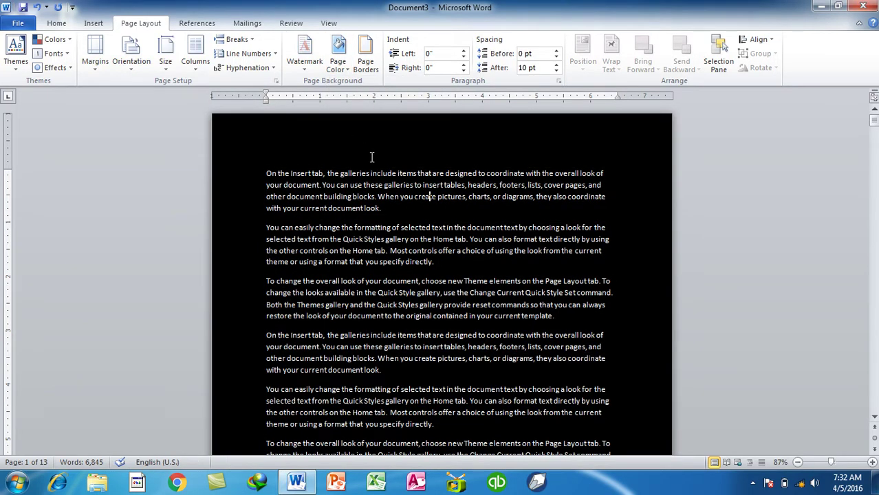
key(ctrl+a)
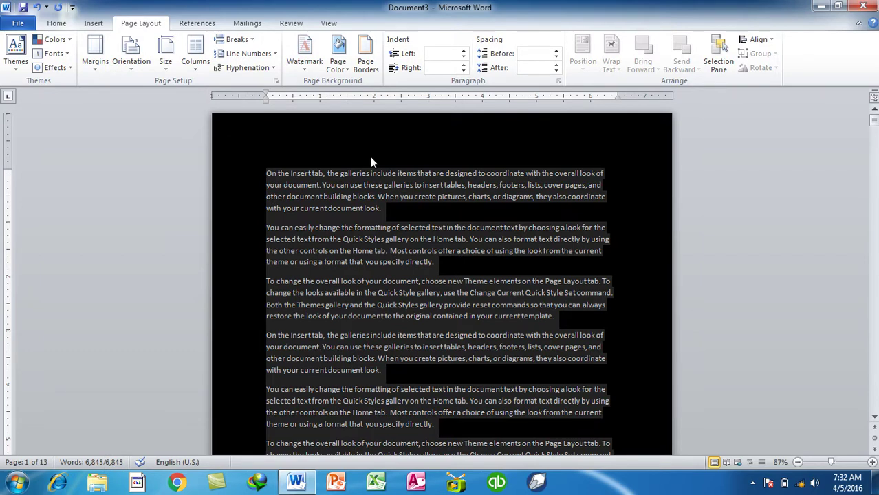
click(336, 69)
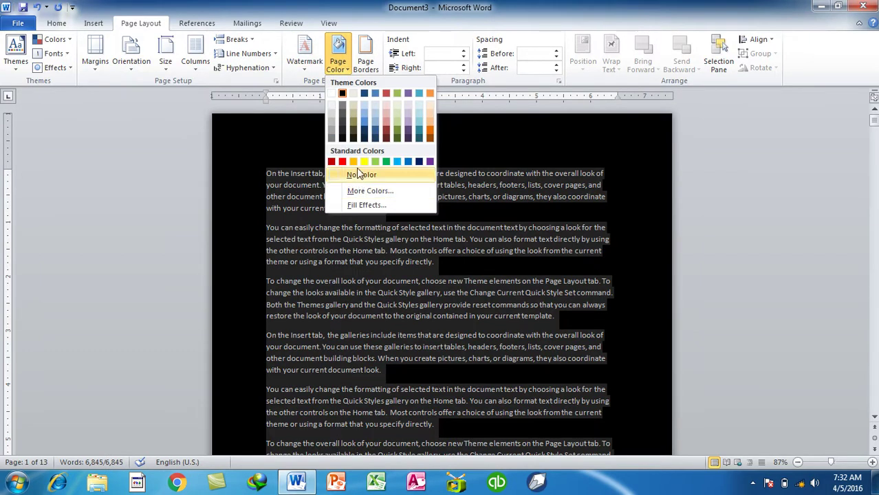
click(356, 174)
click(338, 69)
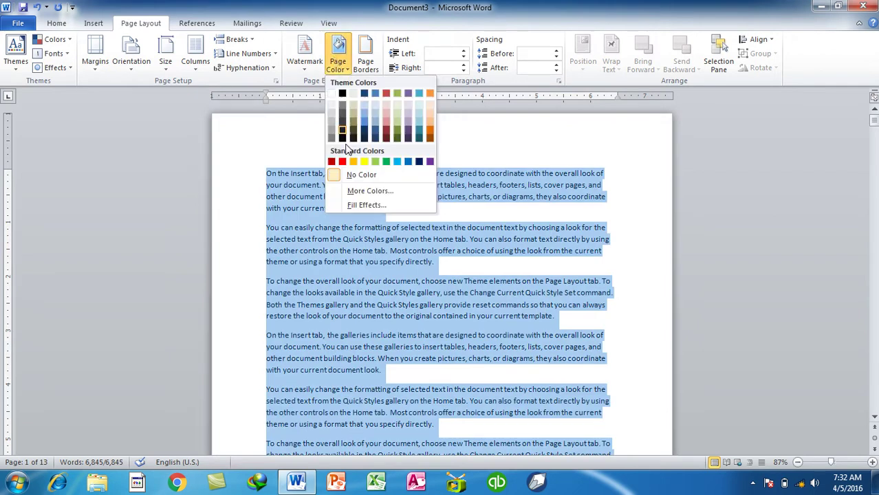
In Fill Effects, set a one-colour black gradient with the slider moved toward Light
click(365, 190)
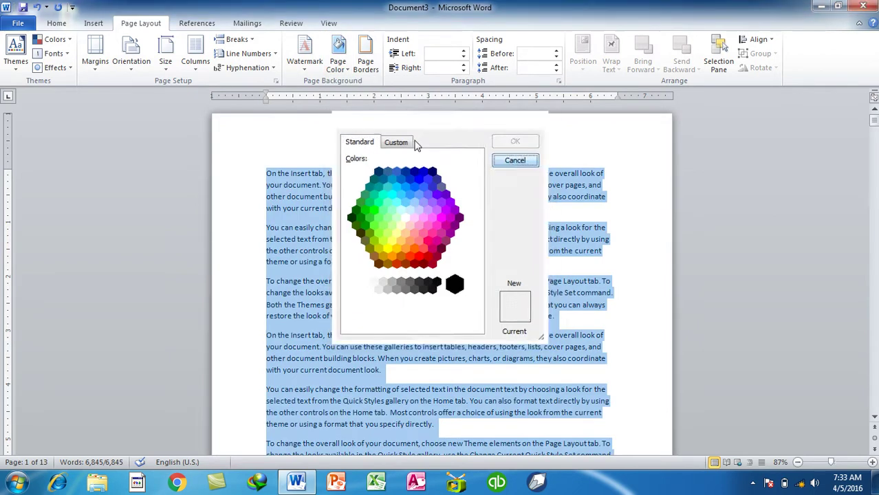
key(Escape)
click(338, 60)
click(353, 205)
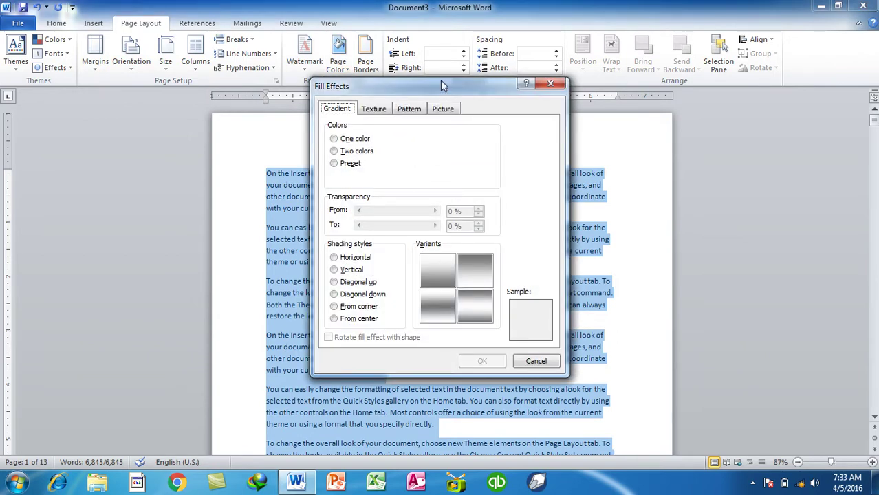
drag(443, 85, 675, 72)
click(596, 126)
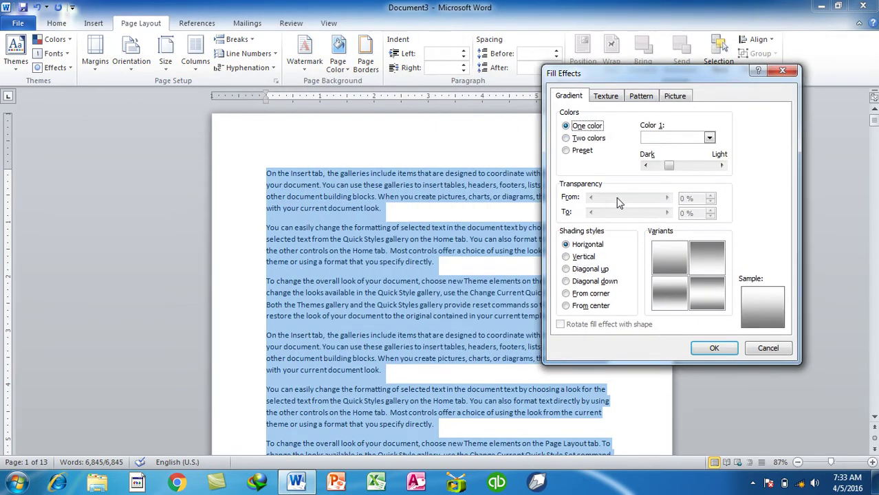
click(710, 137)
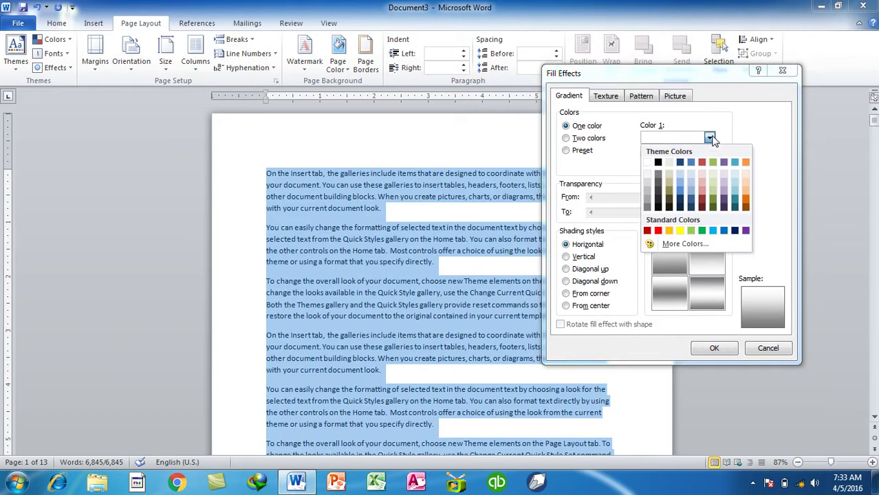
click(658, 162)
click(577, 257)
click(581, 294)
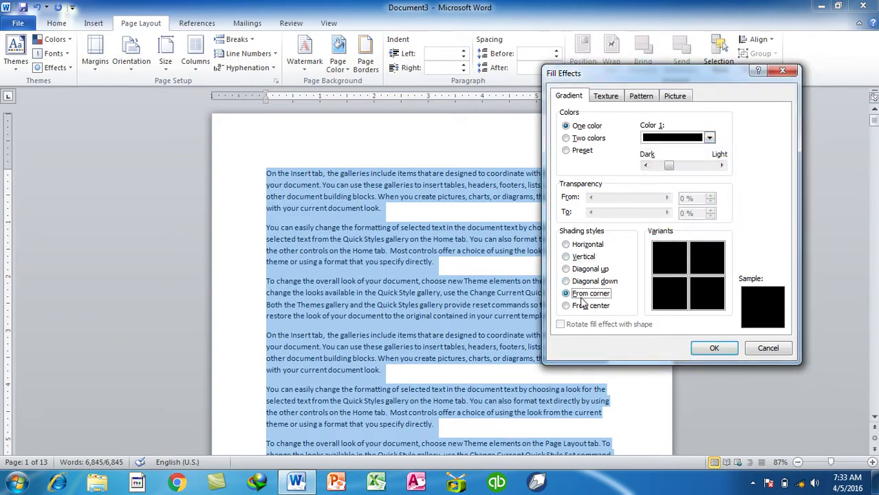
click(646, 166)
drag(656, 169, 714, 172)
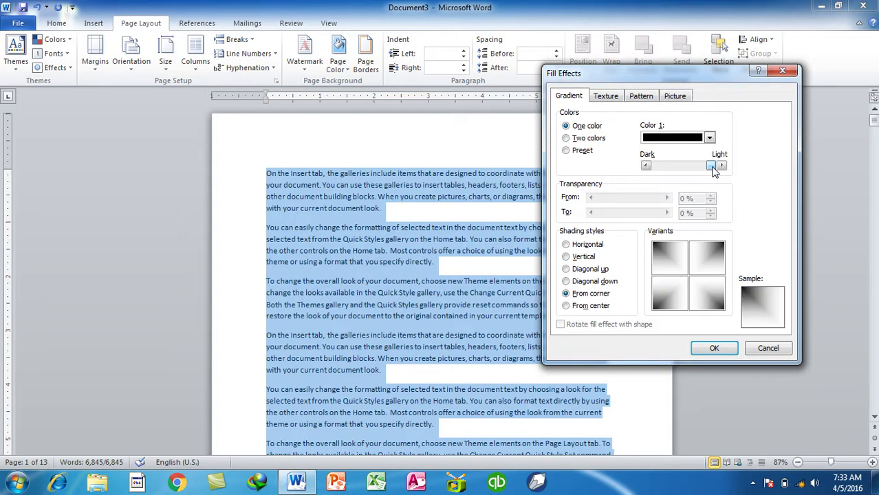
Shade the gradient From center with the dark-centre variant and apply it to the page
click(585, 245)
click(583, 257)
click(584, 269)
click(585, 281)
click(585, 294)
click(582, 306)
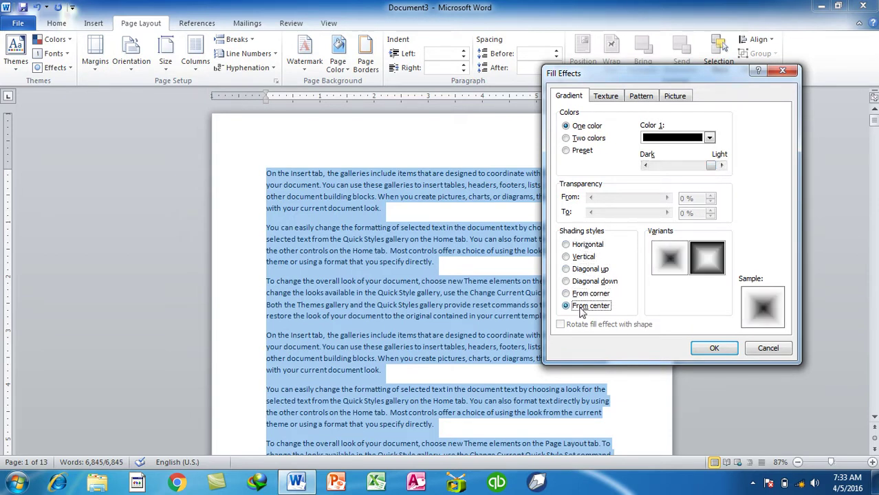
click(669, 258)
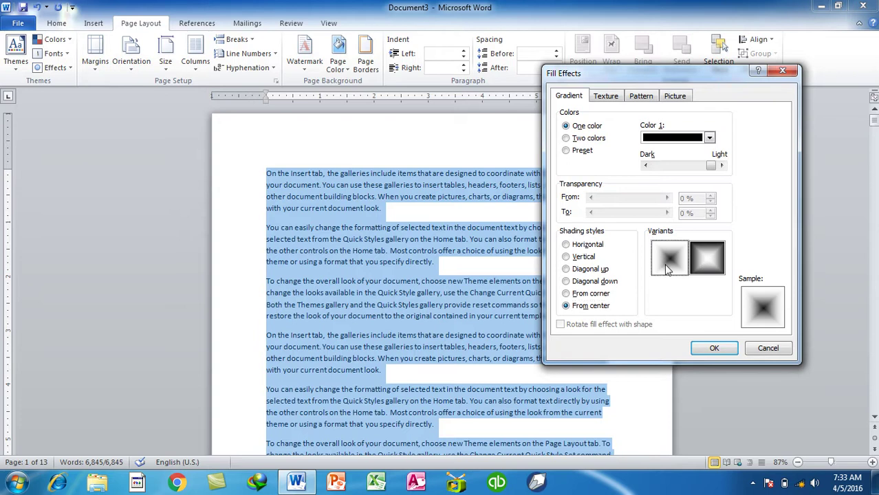
click(713, 349)
click(625, 320)
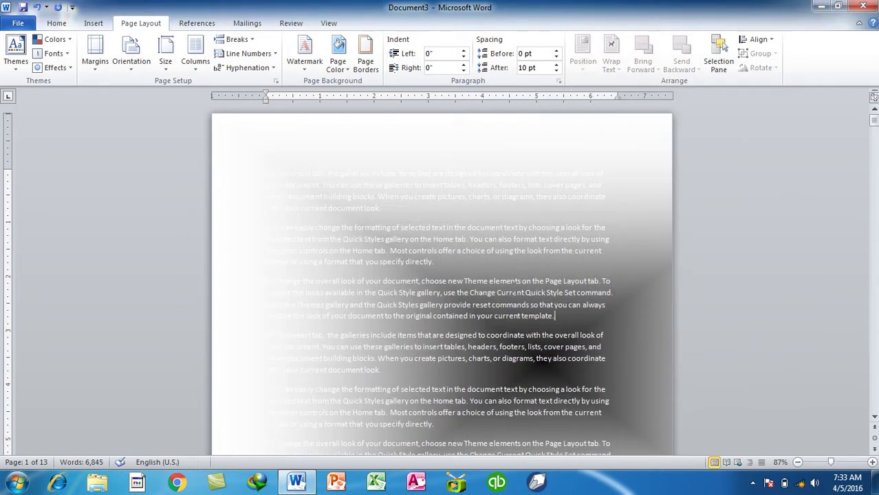
Colour all the document text red
key(ctrl+a)
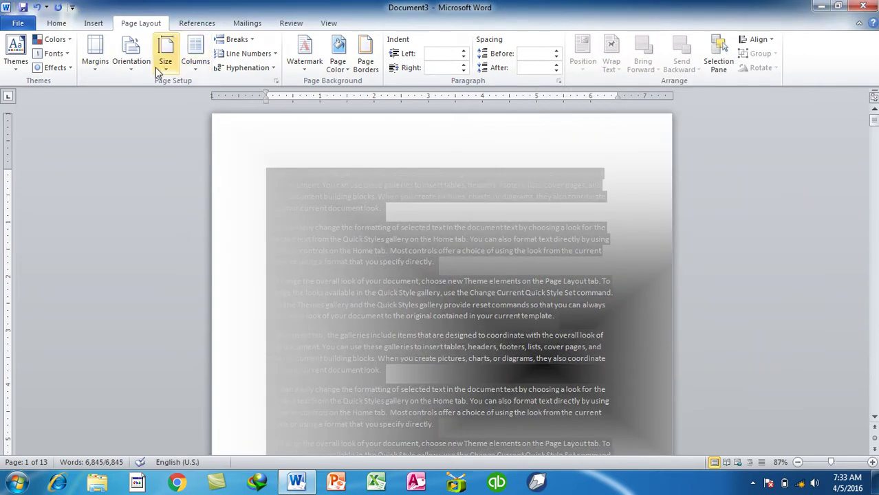
click(56, 23)
click(254, 62)
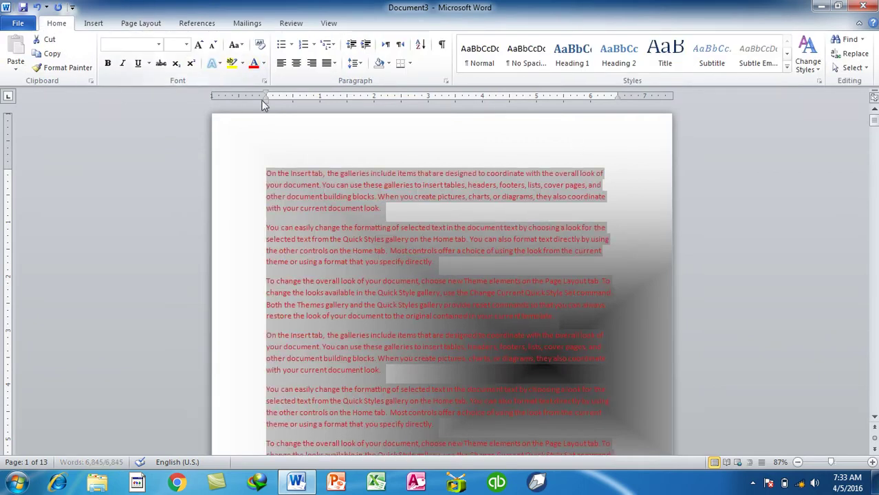
click(419, 260)
scroll(420, 261, down, 5)
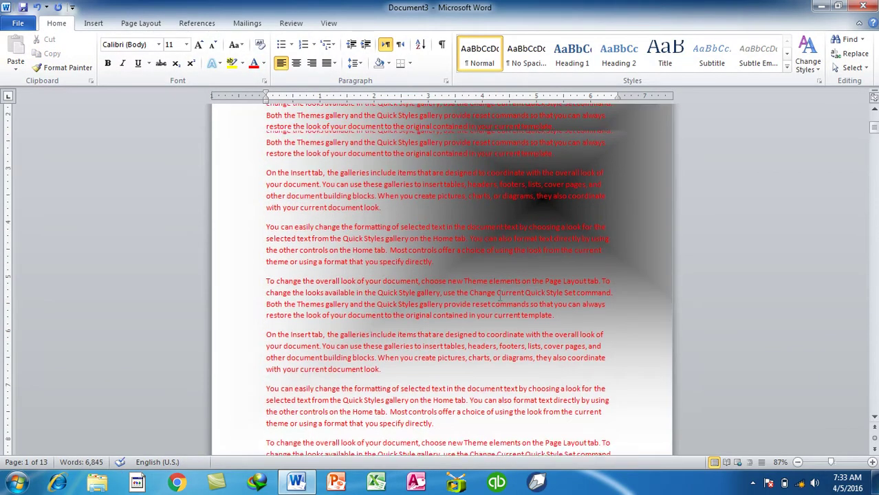
scroll(420, 261, up, 5)
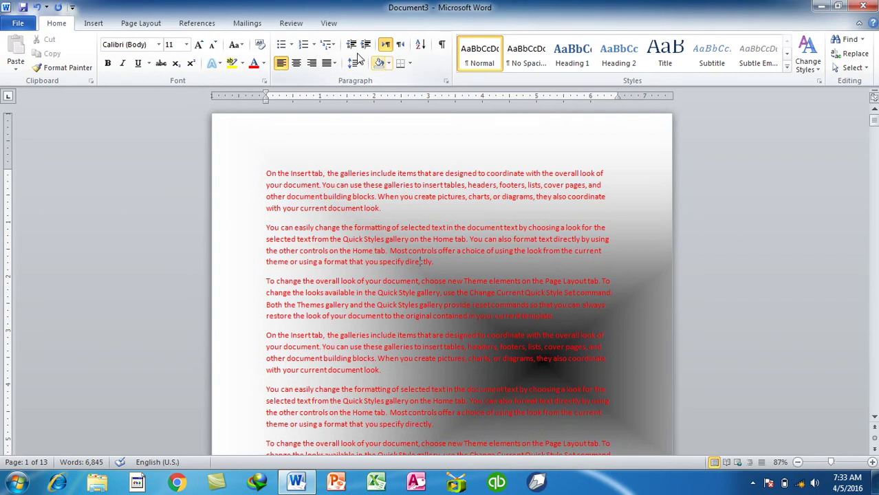
Try the Nightfall preset gradient as the page background in Fill Effects
click(155, 23)
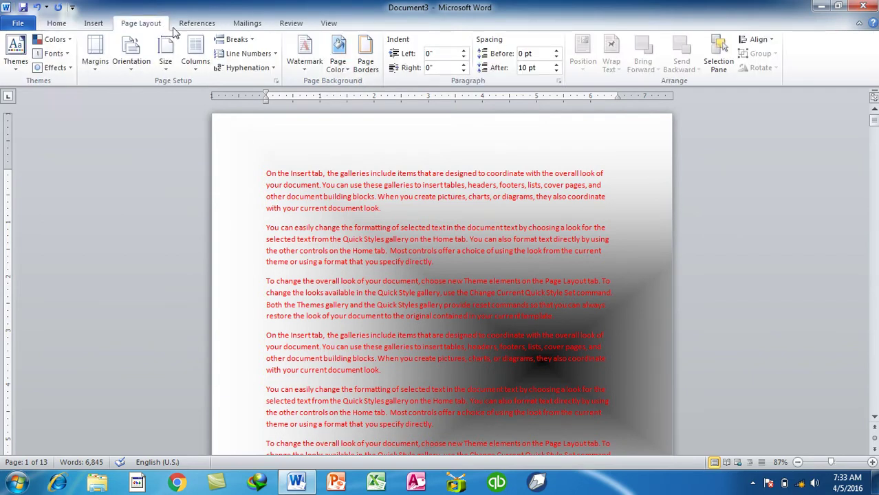
click(338, 61)
click(382, 205)
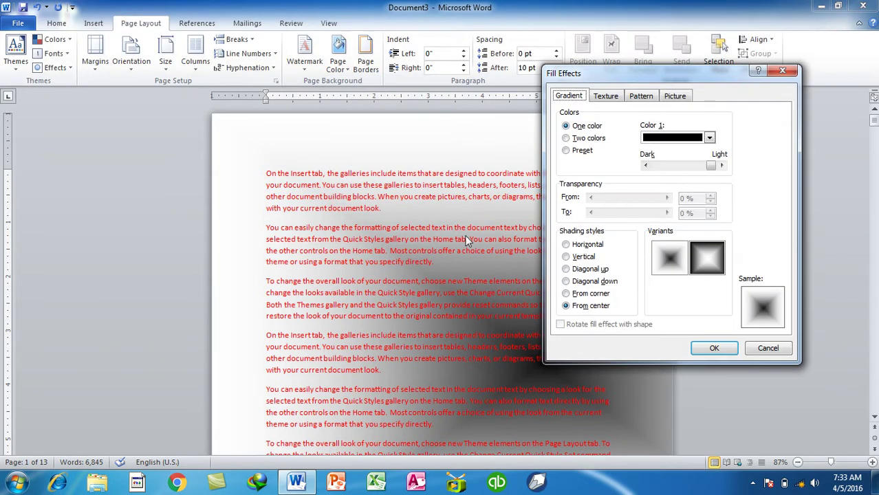
click(582, 139)
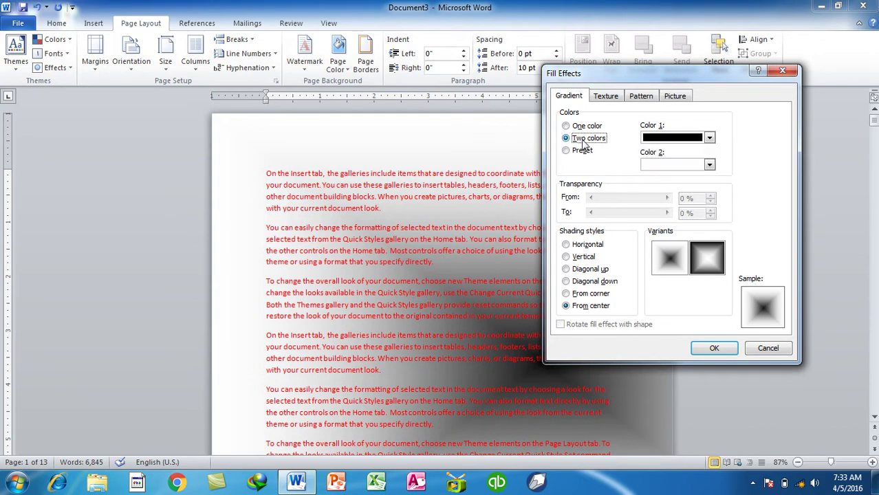
click(582, 152)
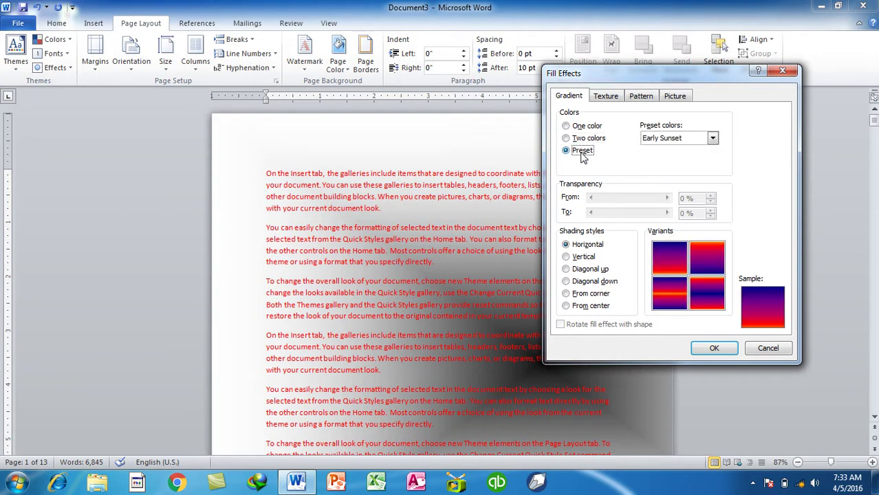
click(671, 140)
click(661, 167)
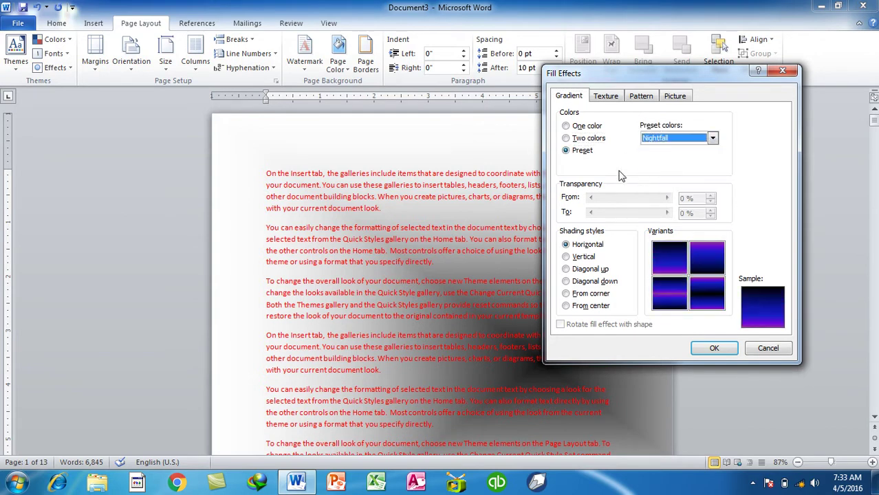
Apply the Fish fossil texture as the page background instead
click(606, 97)
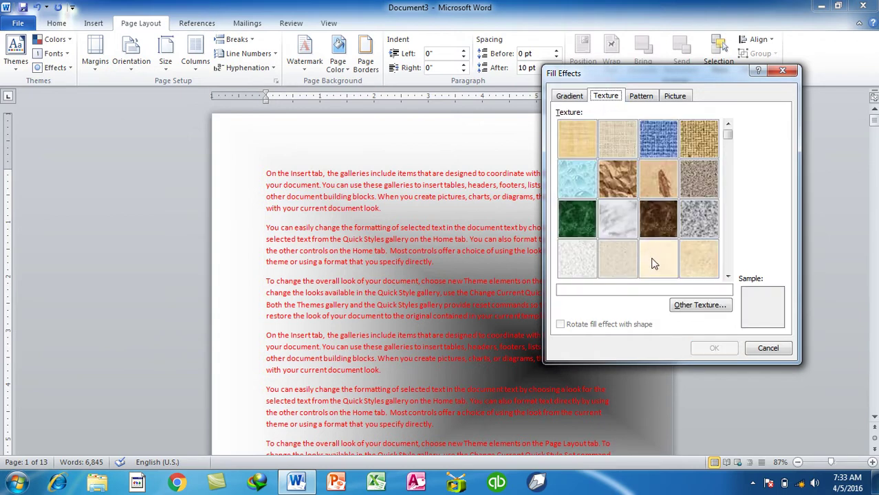
click(666, 178)
click(714, 348)
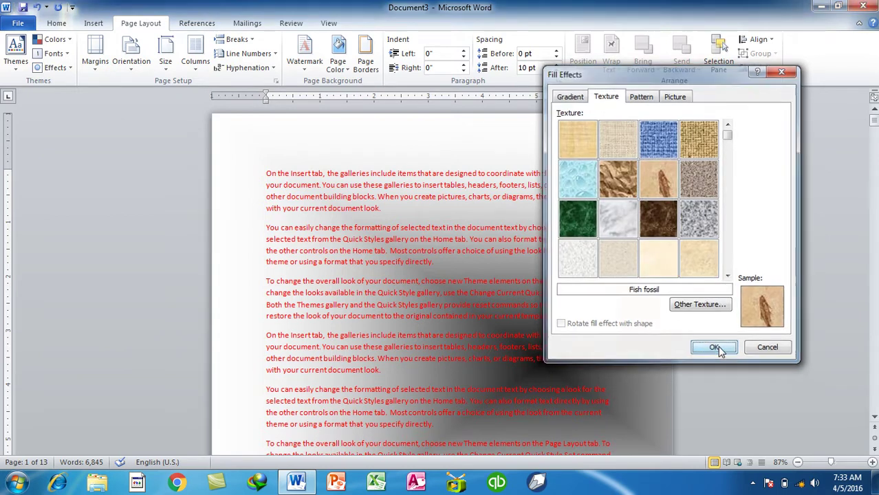
scroll(545, 311, down, 2)
scroll(545, 311, down, 3)
scroll(545, 311, down, 3)
scroll(545, 311, down, 3)
scroll(510, 285, down, 3)
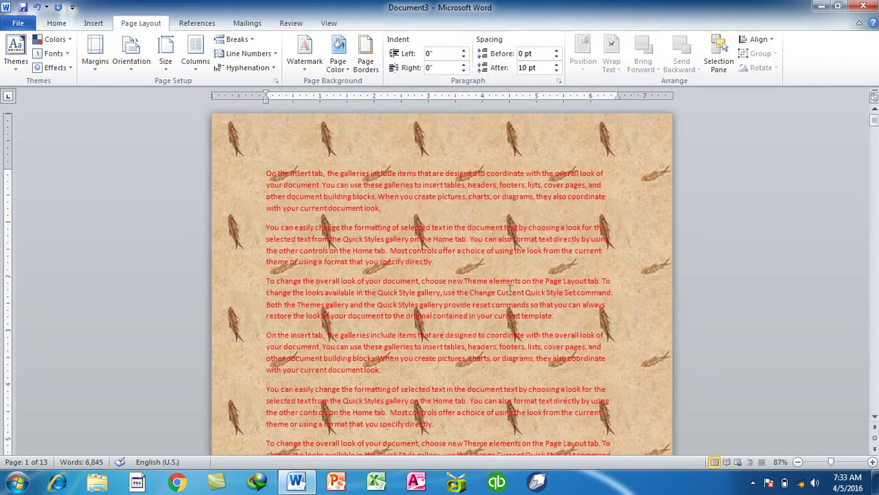
Set home-graduates-banner.png as the page background picture
click(341, 73)
click(350, 205)
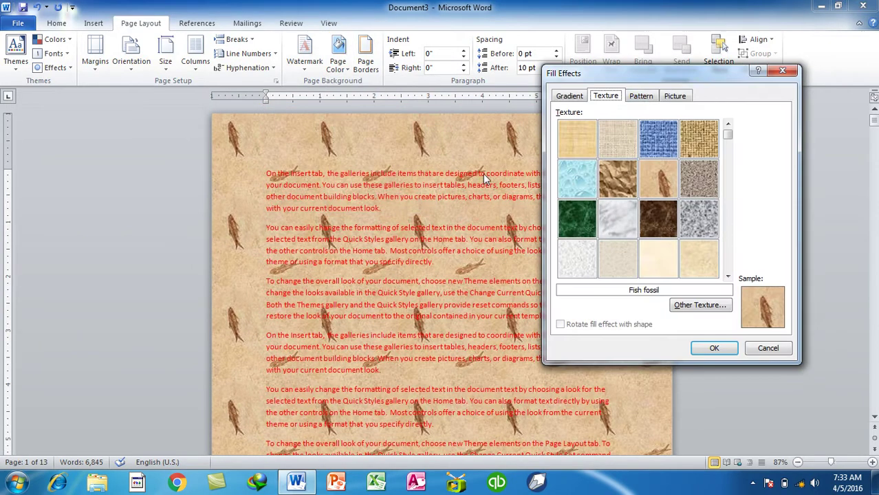
click(649, 97)
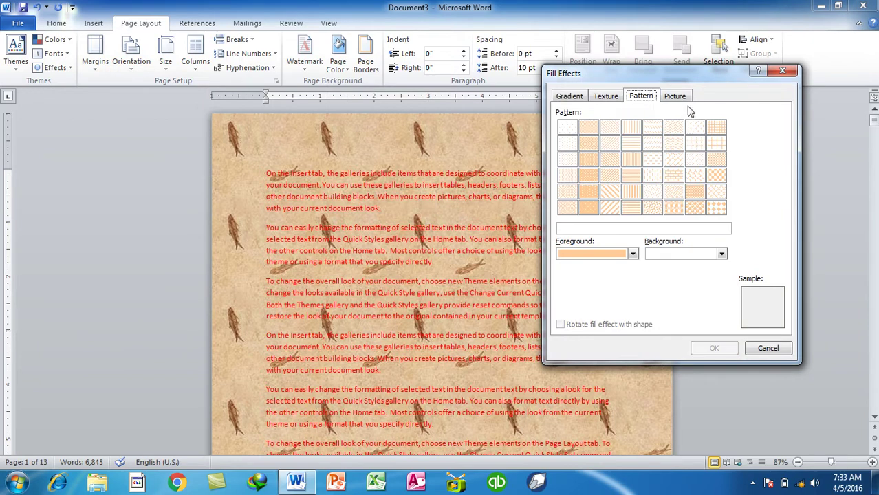
click(685, 99)
click(695, 252)
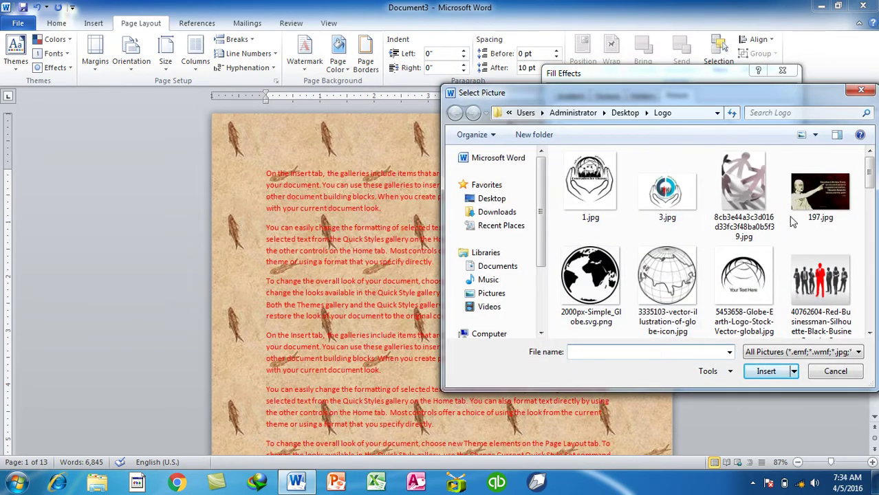
drag(870, 178, 864, 285)
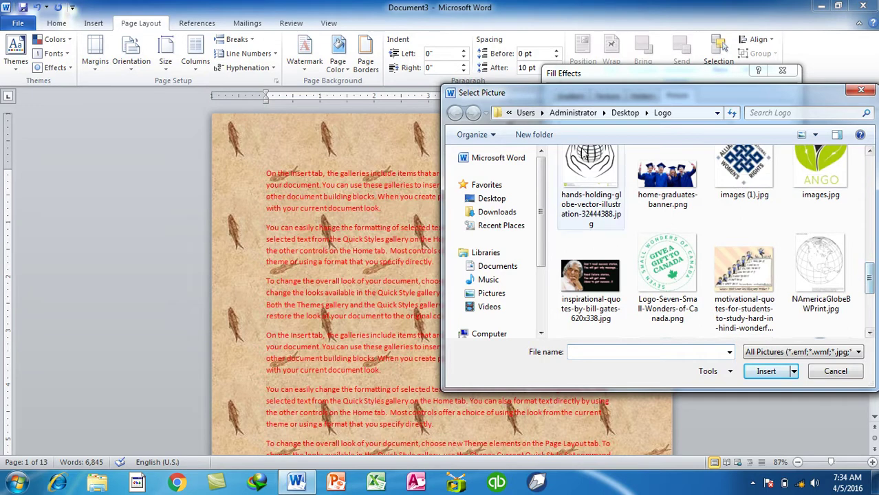
click(640, 161)
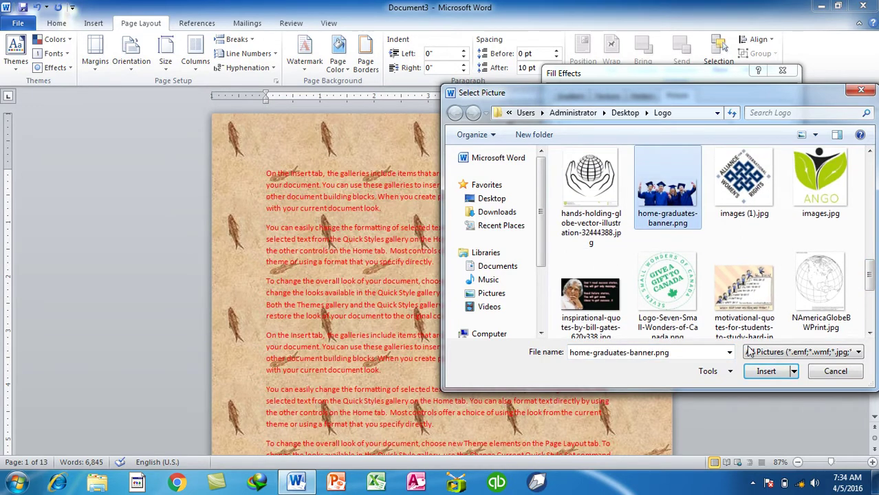
click(765, 371)
click(715, 349)
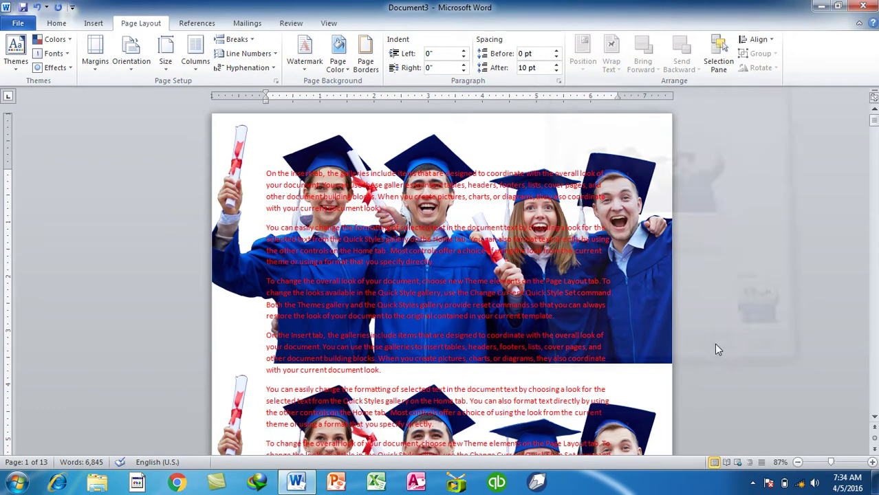
scroll(558, 260, down, 8)
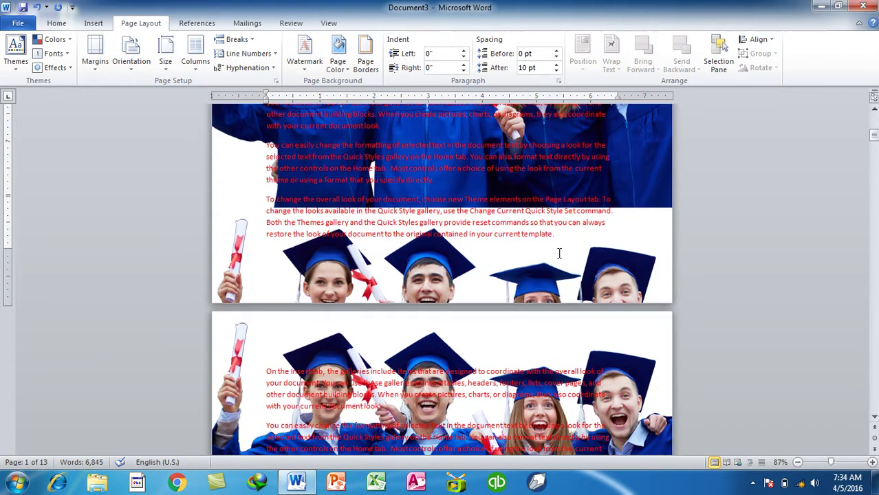
scroll(548, 259, down, 8)
scroll(557, 247, up, 10)
scroll(565, 241, down, 1)
scroll(572, 235, up, 1)
Close Document3 without saving and start a new blank document
key(alt+F4)
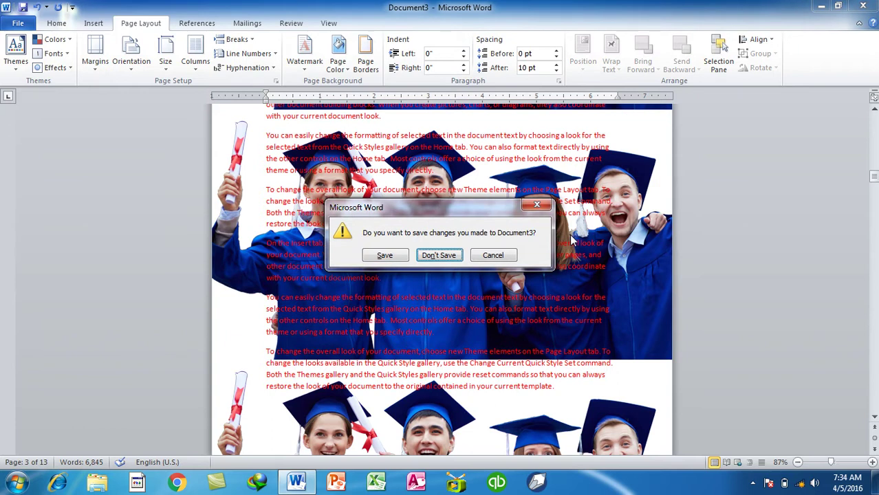
key(Return)
key(ctrl+n)
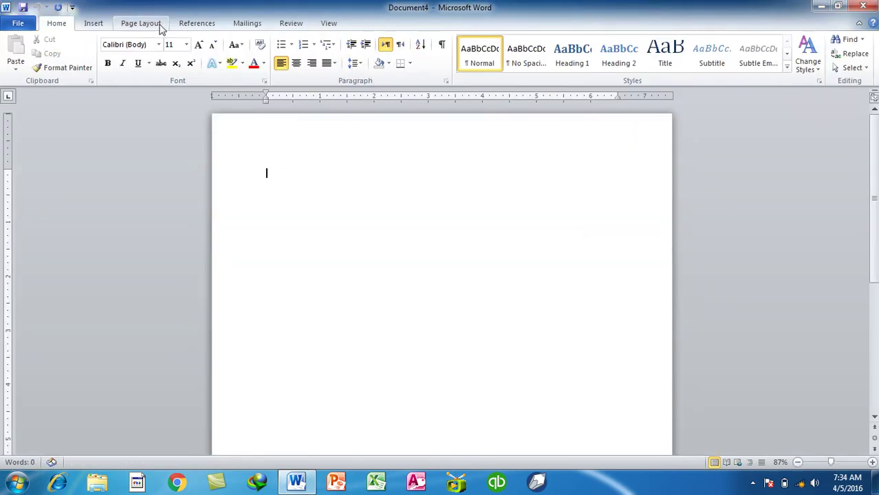
Generate three sample paragraphs with =RAND(), remove the empty paragraph, and select all text
click(160, 26)
click(364, 62)
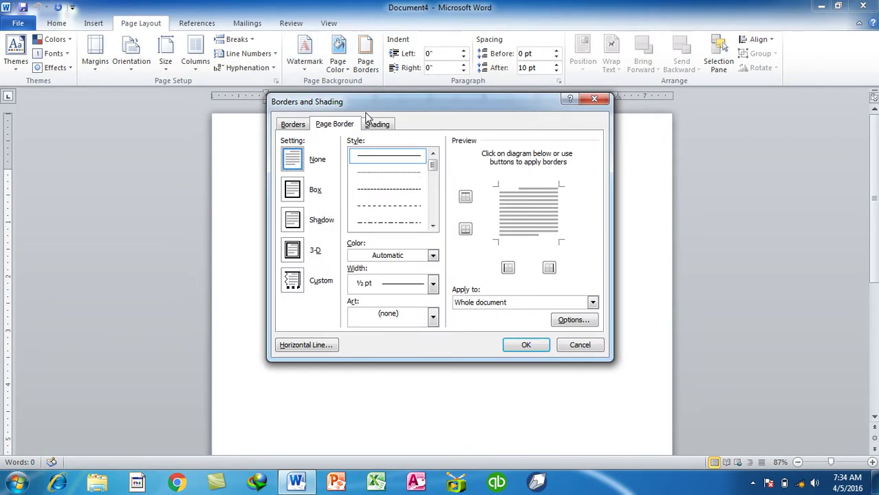
key(Escape)
text(=RAND()
key(Return)
key(BackSpace)
key(ctrl+a)
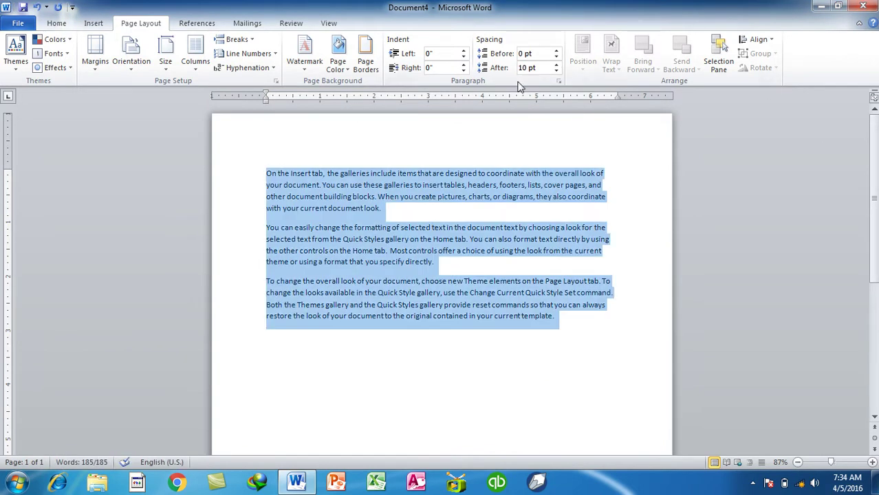
click(427, 54)
text(1)
key(Return)
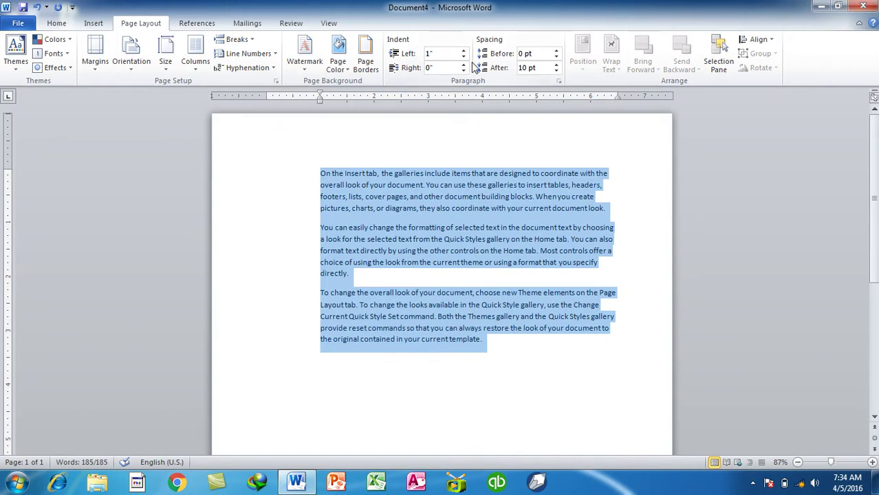
key(ctrl+z)
click(453, 55)
text(0.2)
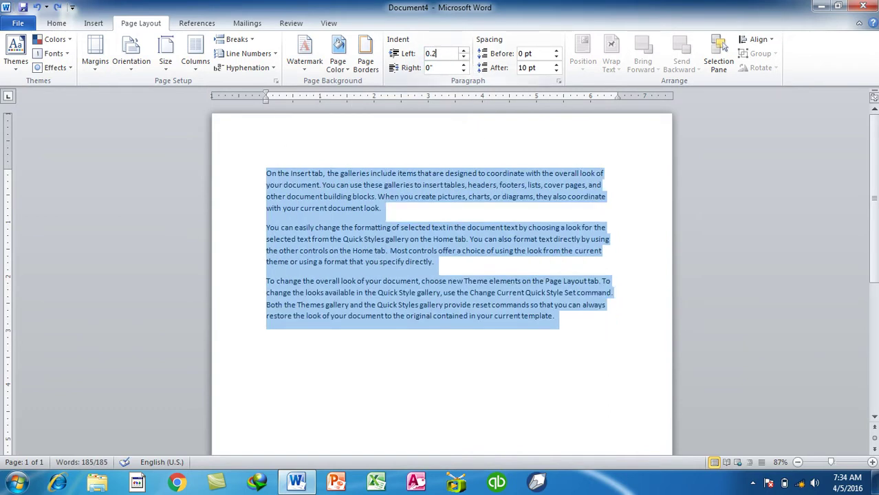
key(Return)
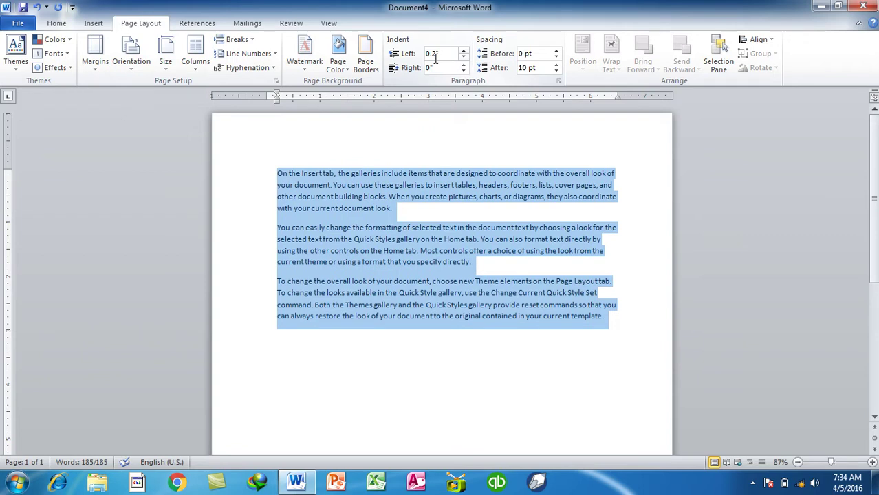
key(ctrl+z)
click(441, 68)
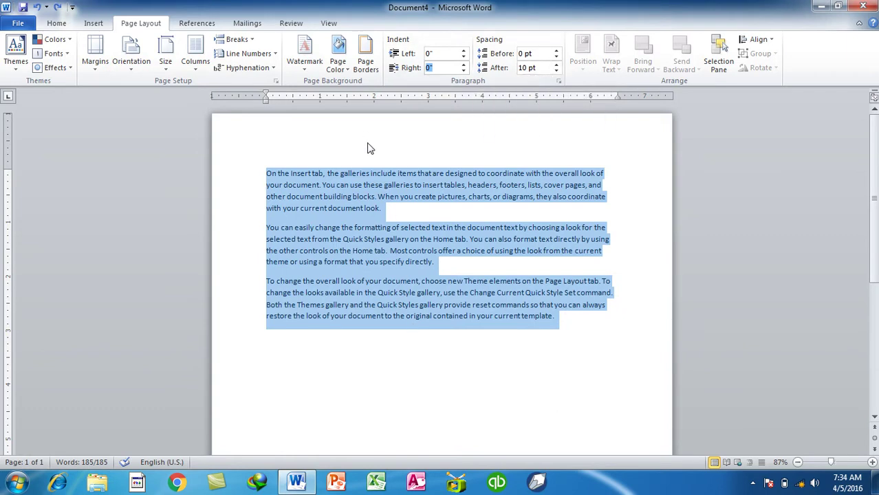
click(534, 53)
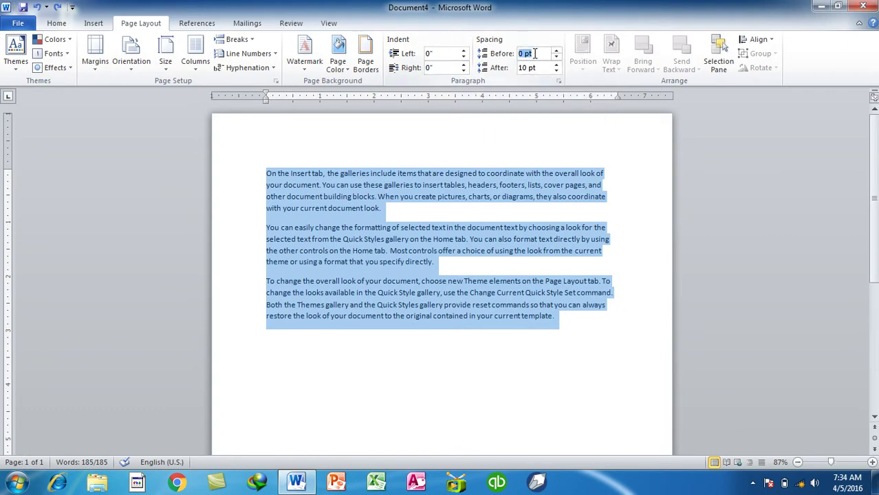
text(20)
key(Return)
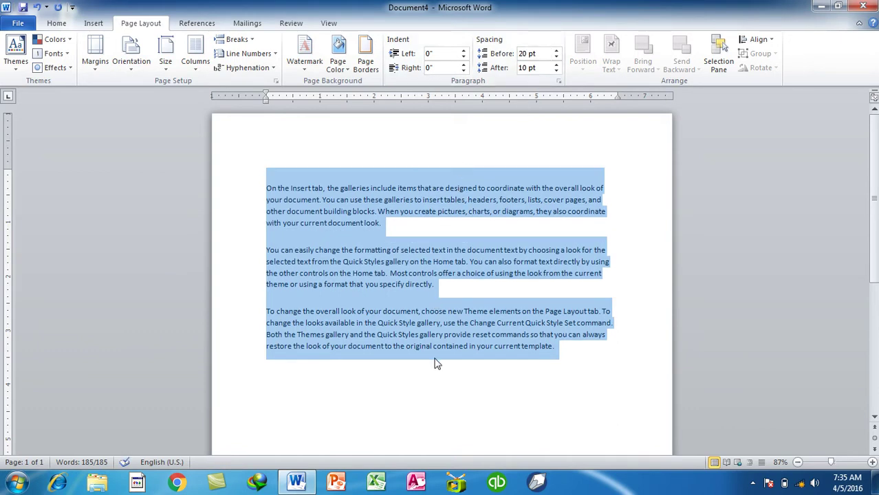
click(529, 53)
text(0)
click(539, 69)
text(0)
key(Return)
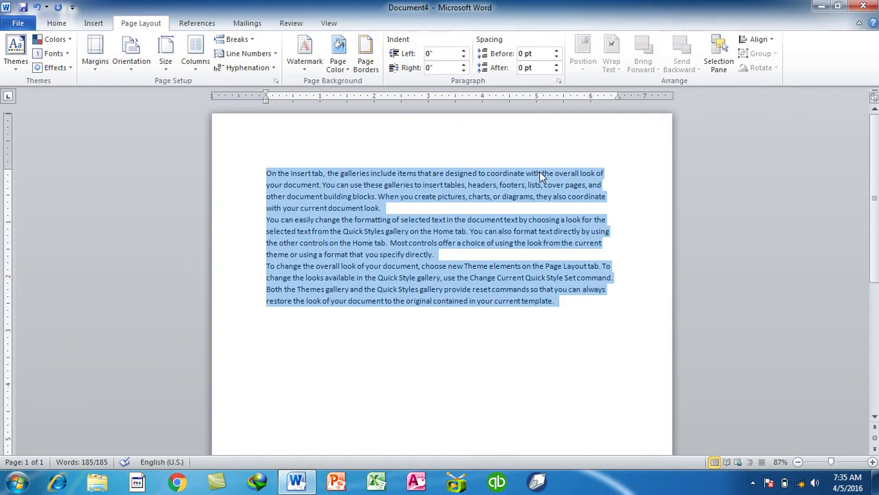
click(543, 68)
text(10)
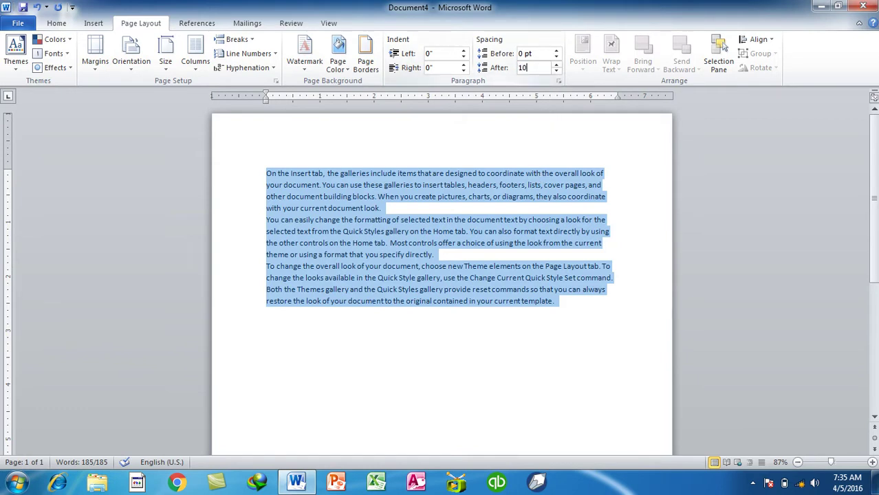
key(Return)
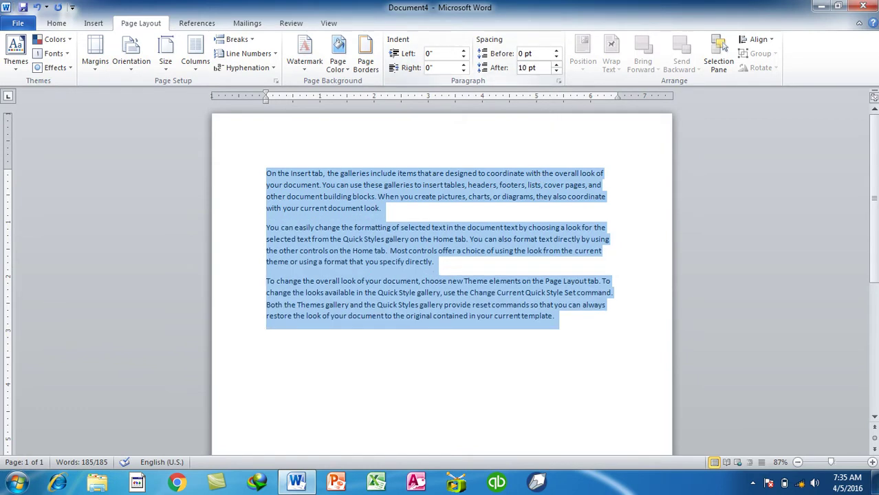
click(564, 346)
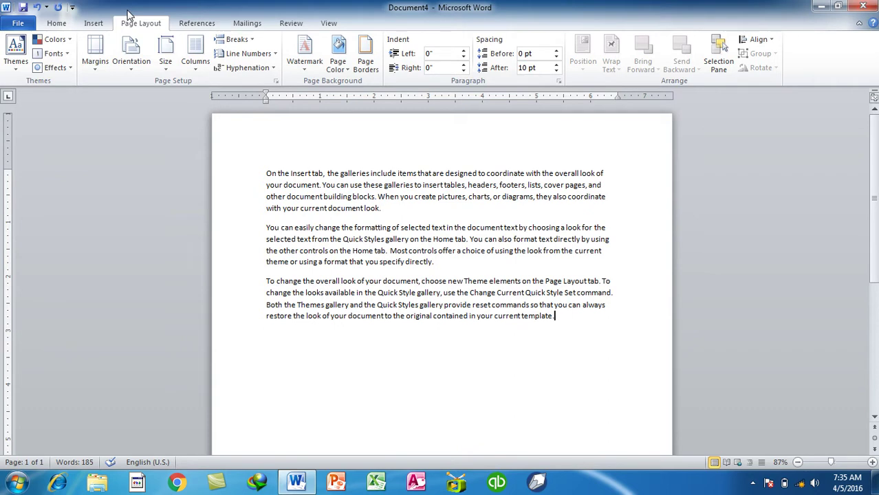
Draw a large heart over the text, fill it red, remove its outline, and nudge it up-left
click(94, 26)
click(189, 55)
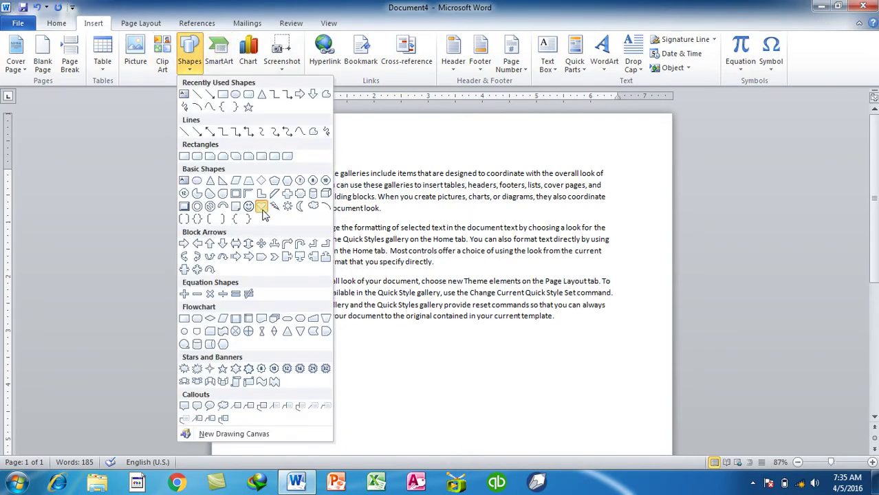
click(261, 207)
drag(382, 178, 546, 316)
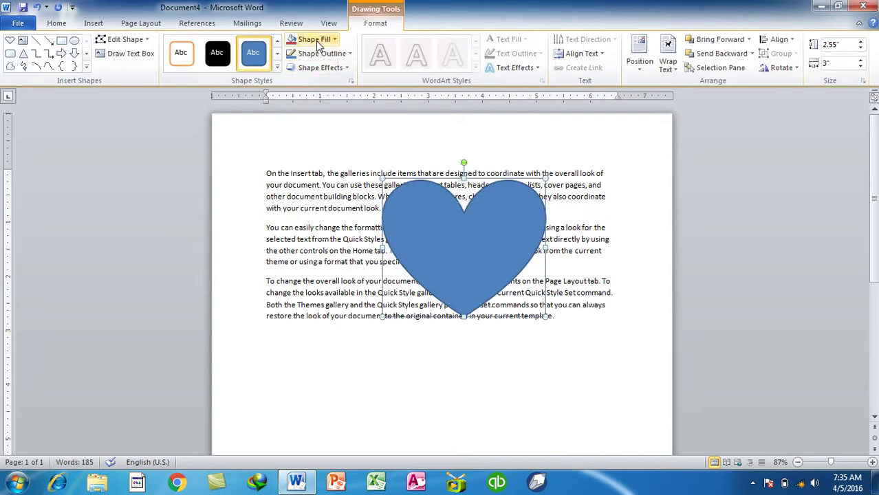
click(317, 40)
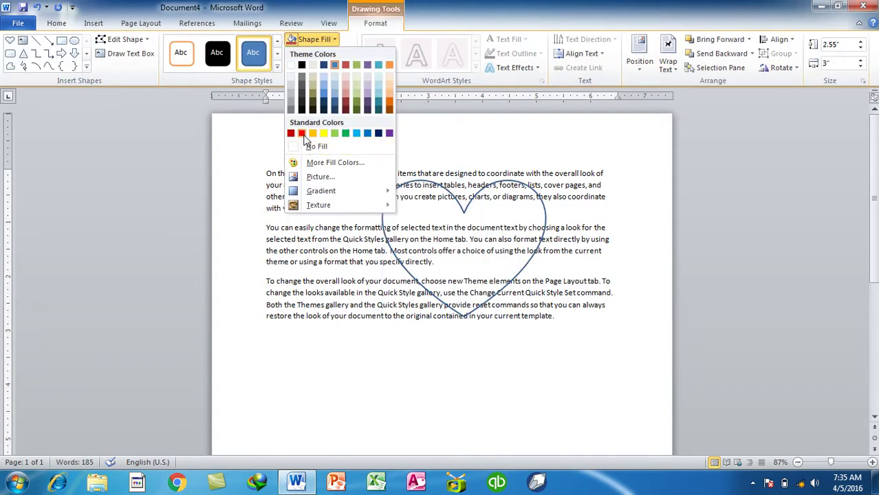
click(302, 133)
click(317, 53)
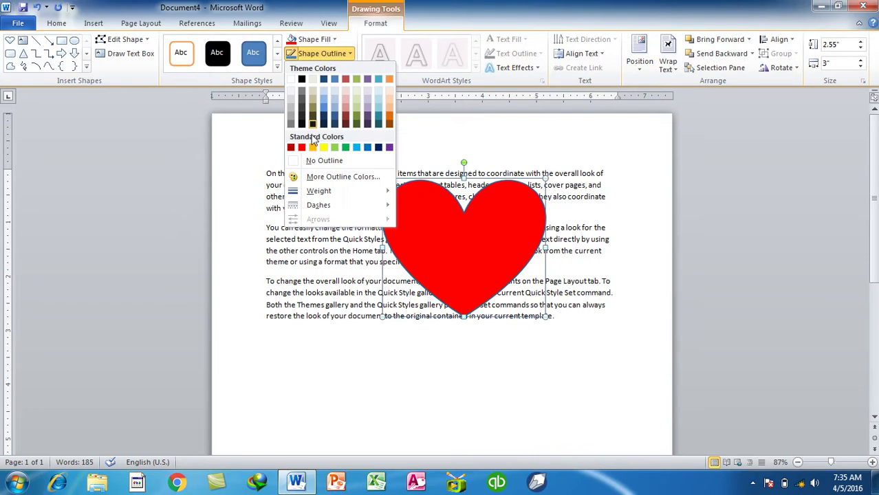
click(325, 160)
drag(422, 234, 391, 224)
click(339, 194)
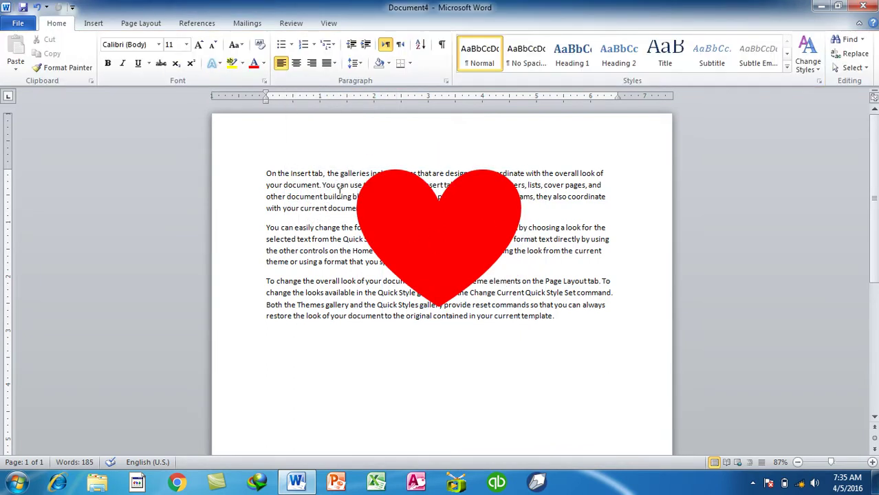
click(93, 23)
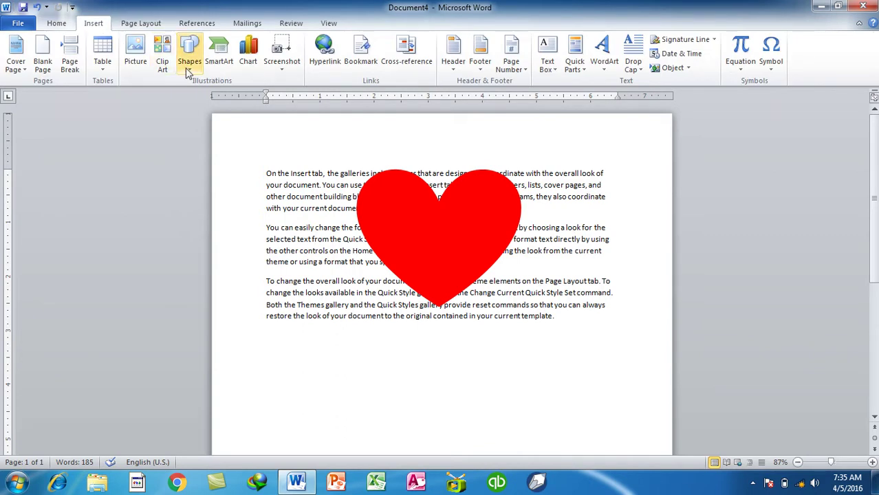
Draw two straight lines from the heart's centre, one up-right and one down-left
click(190, 69)
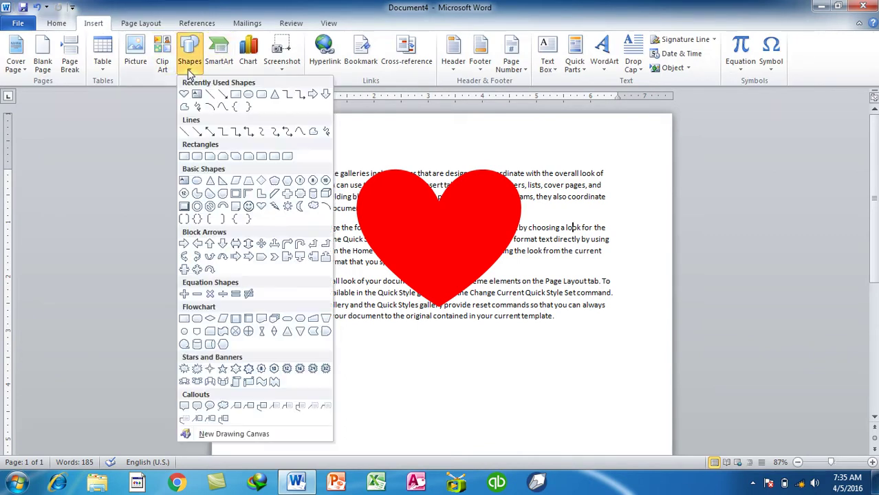
click(184, 132)
drag(422, 235, 562, 132)
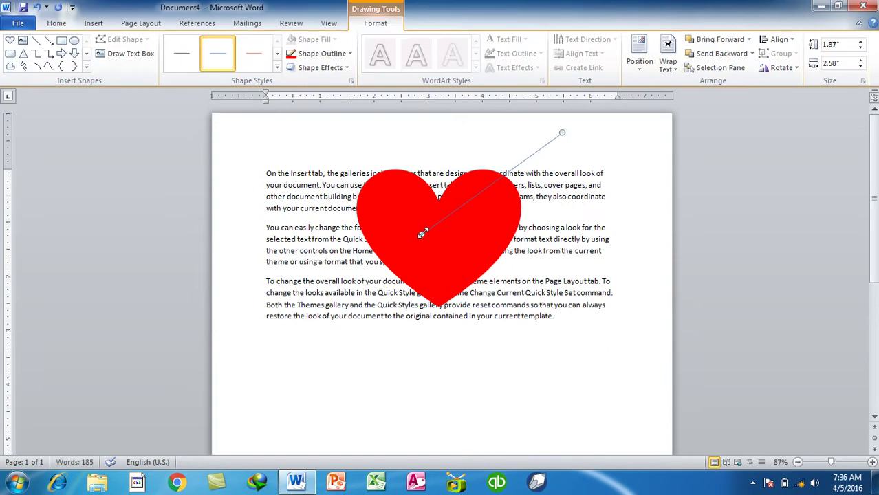
drag(445, 233, 440, 228)
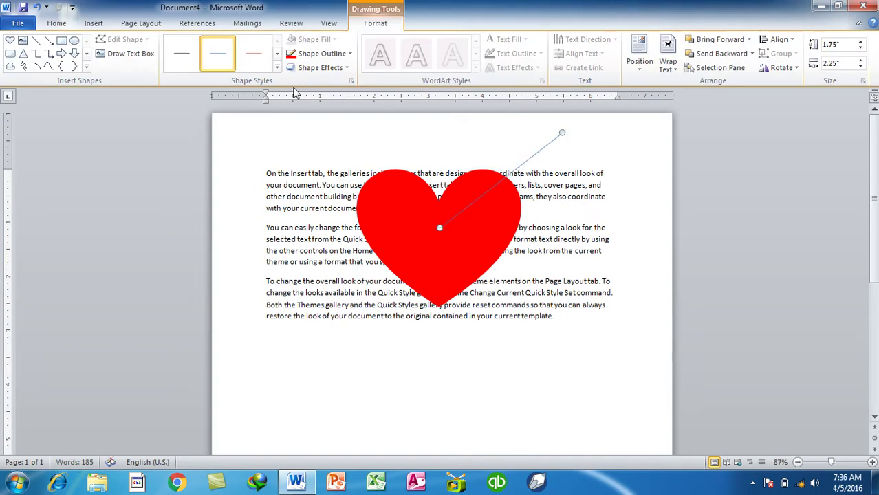
click(48, 40)
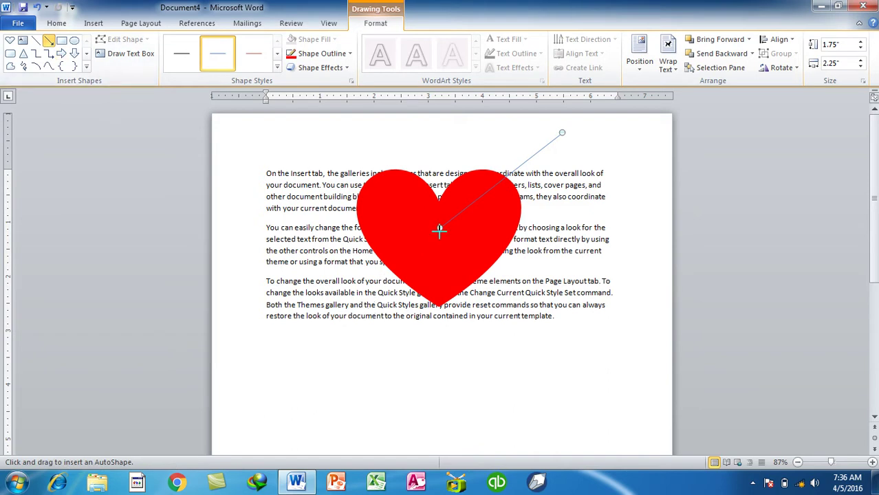
drag(440, 227, 341, 294)
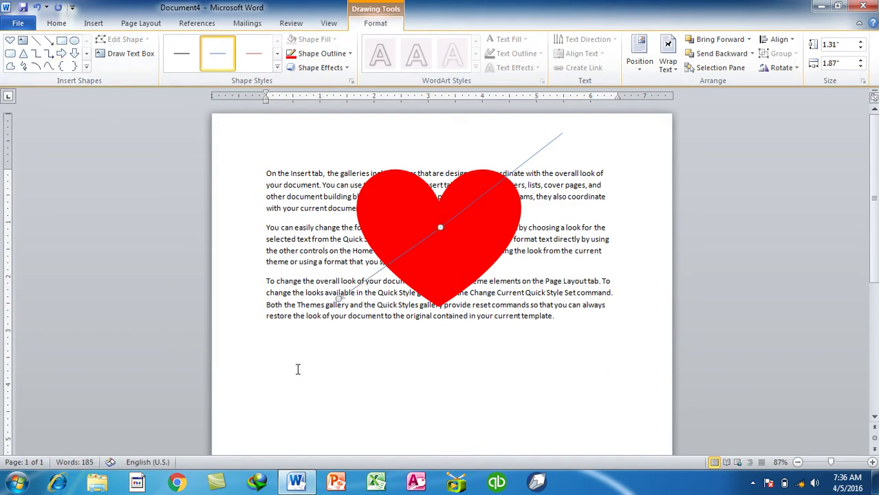
click(382, 342)
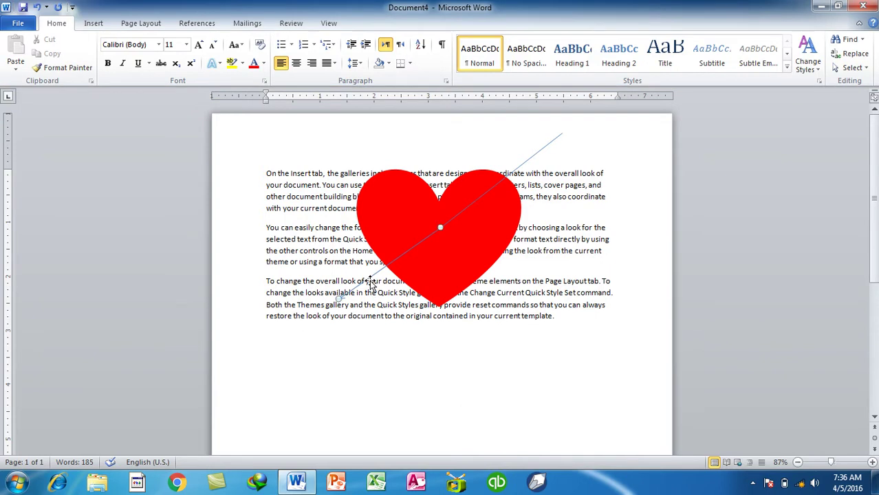
click(370, 278)
Make both arrow lines 6 pt thick and black
click(318, 68)
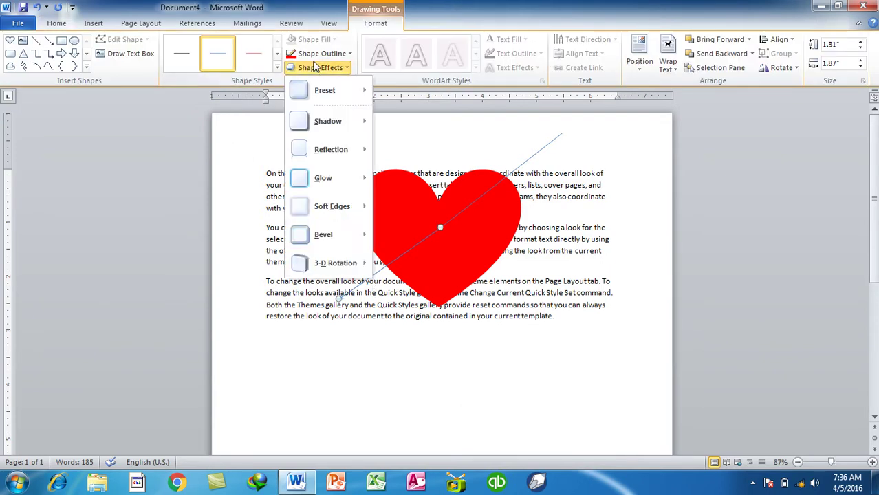
click(321, 54)
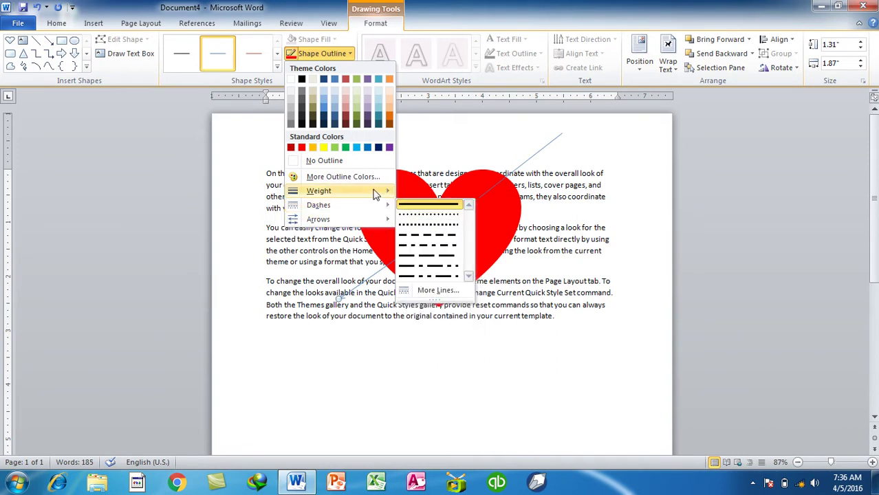
mouse_move(318, 191)
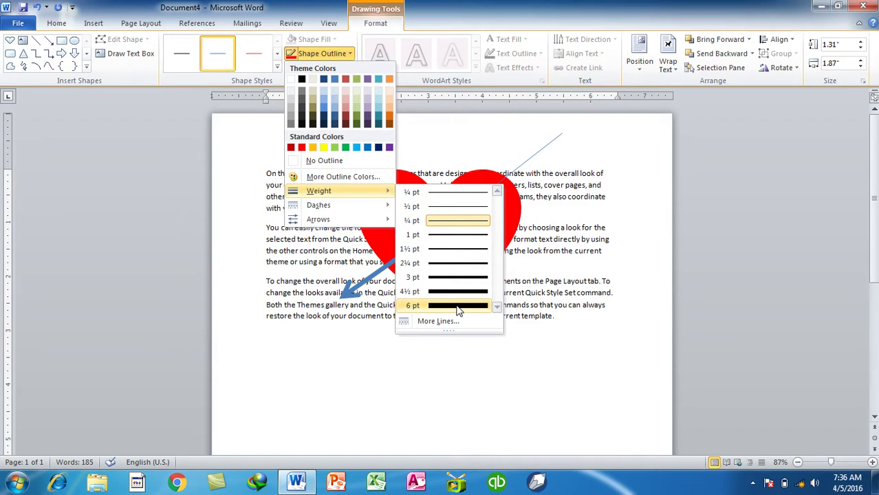
click(459, 311)
click(333, 53)
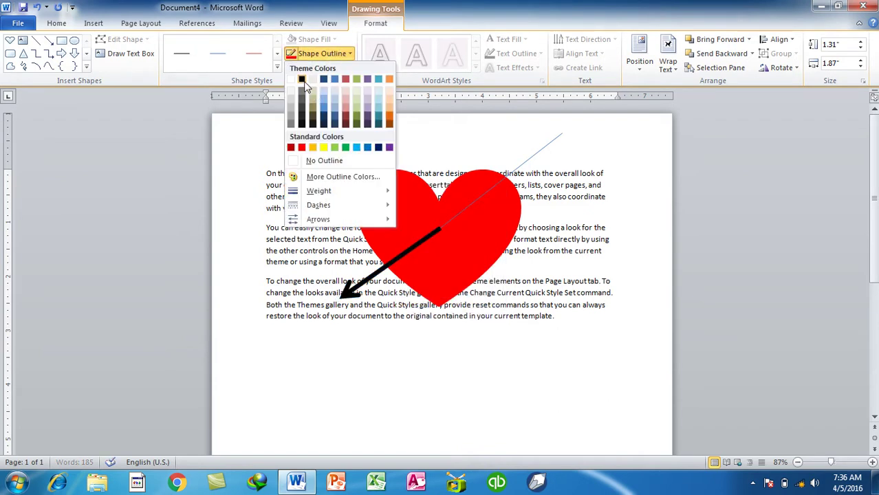
click(304, 81)
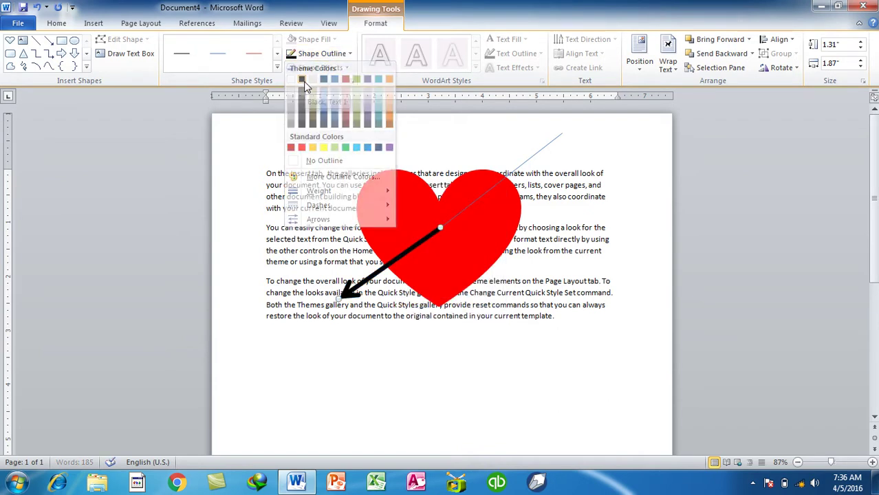
click(561, 136)
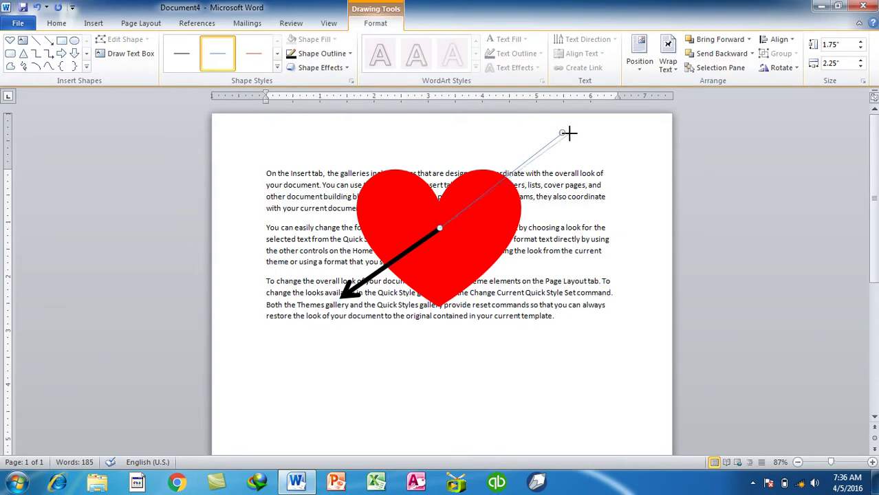
drag(569, 139, 570, 140)
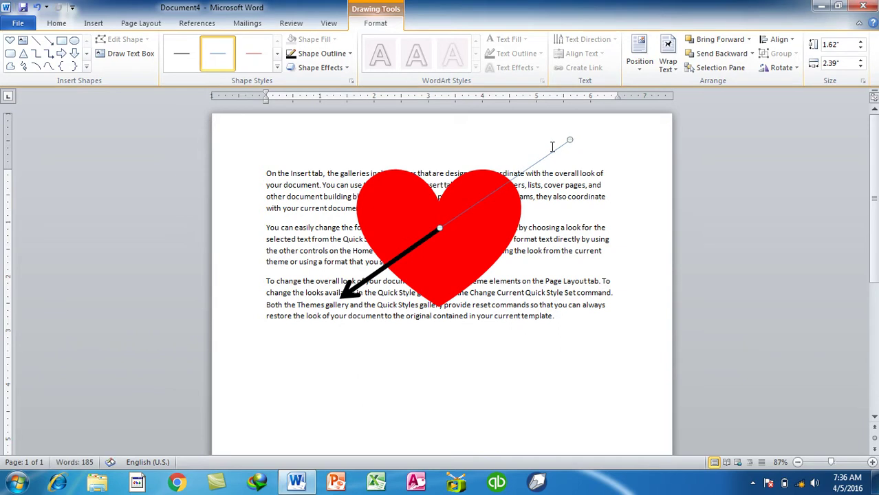
click(311, 55)
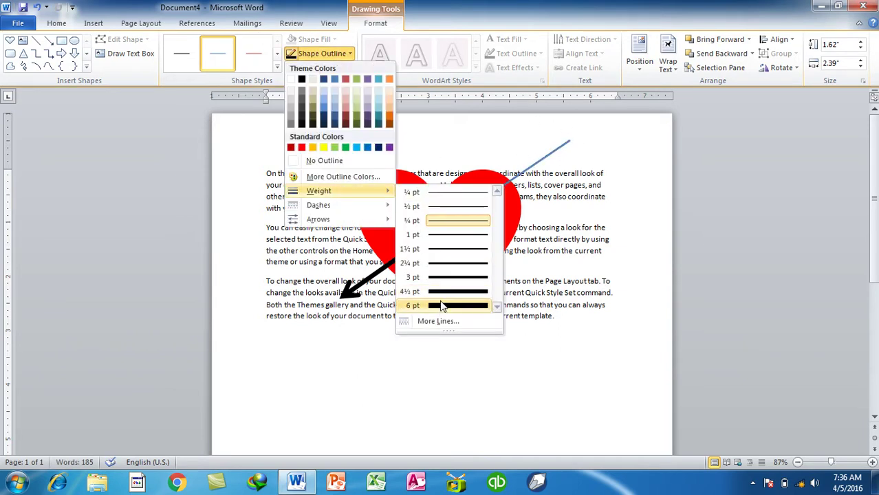
click(448, 306)
click(320, 53)
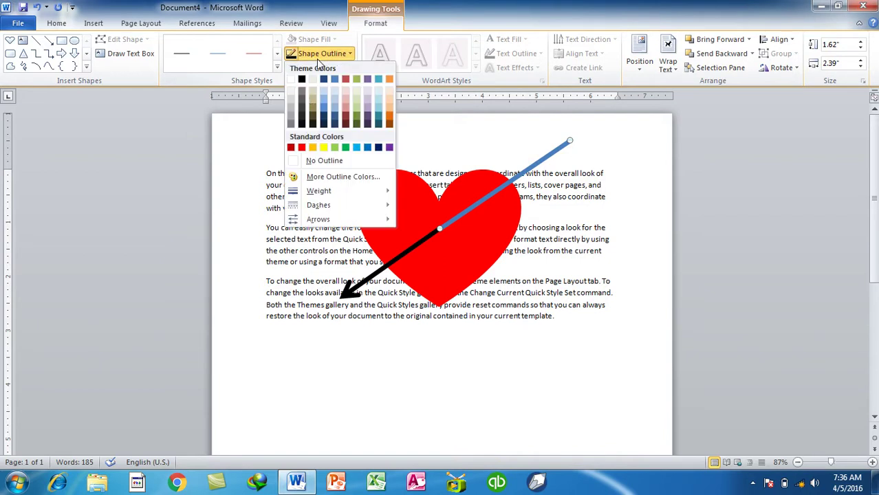
click(301, 79)
click(512, 292)
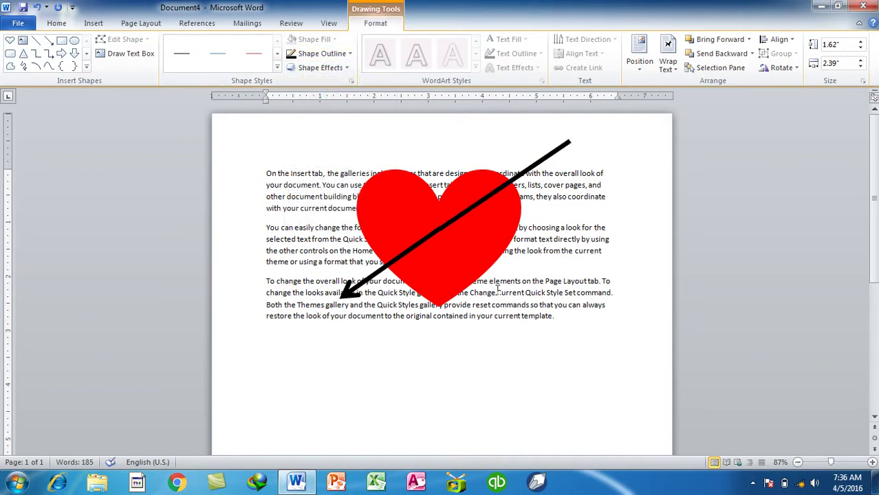
Send the lower arrowhead line backward so it sits behind the heart
click(382, 268)
click(723, 54)
click(726, 58)
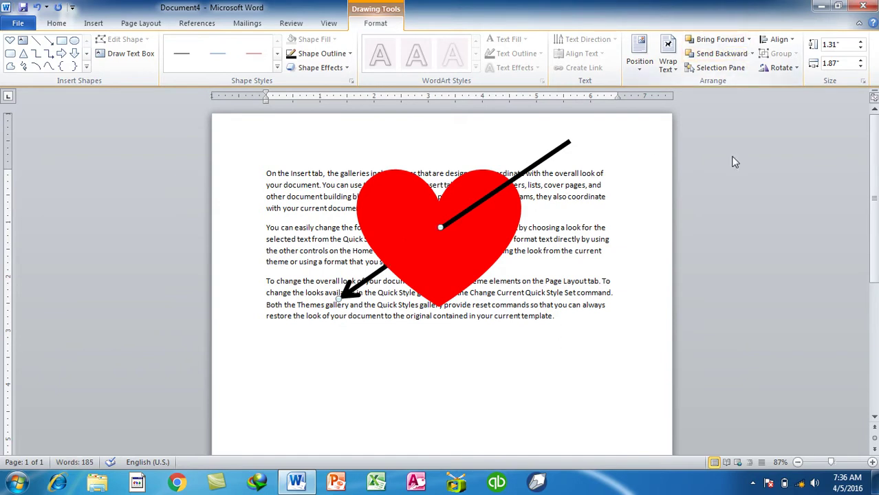
click(622, 236)
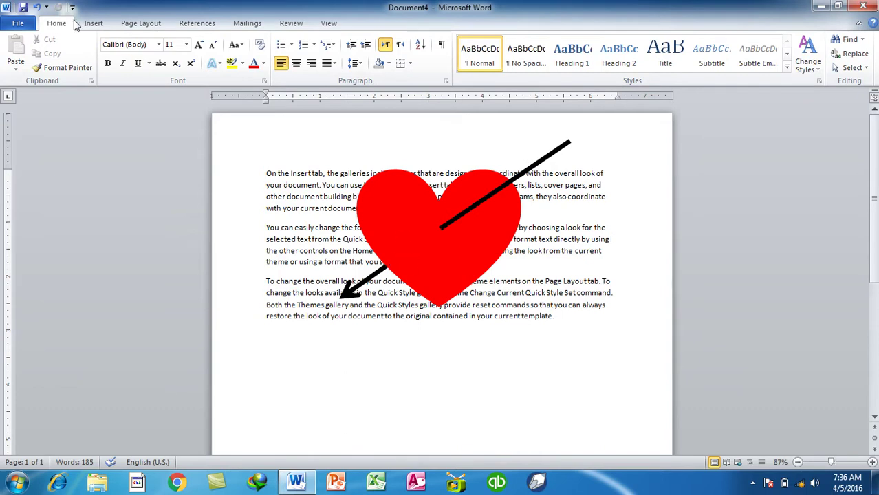
click(134, 24)
click(94, 24)
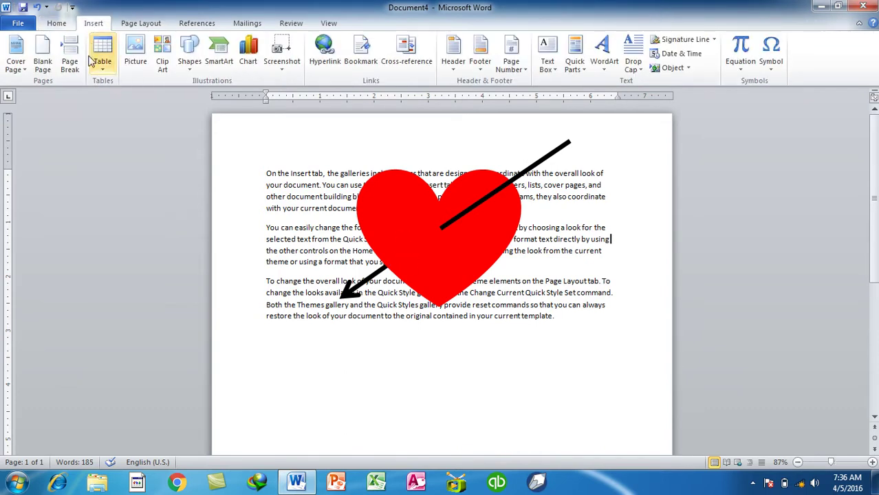
click(189, 54)
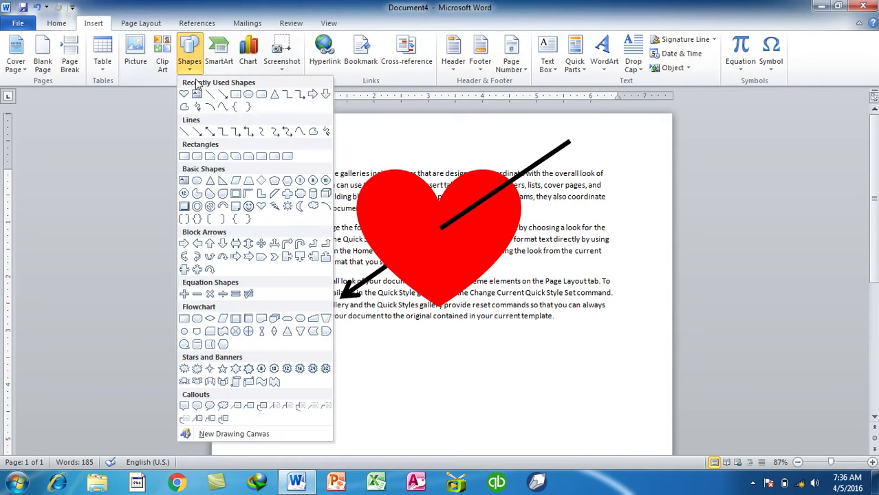
Draw a small heart under the big heart's point with red outline and red fill
click(261, 206)
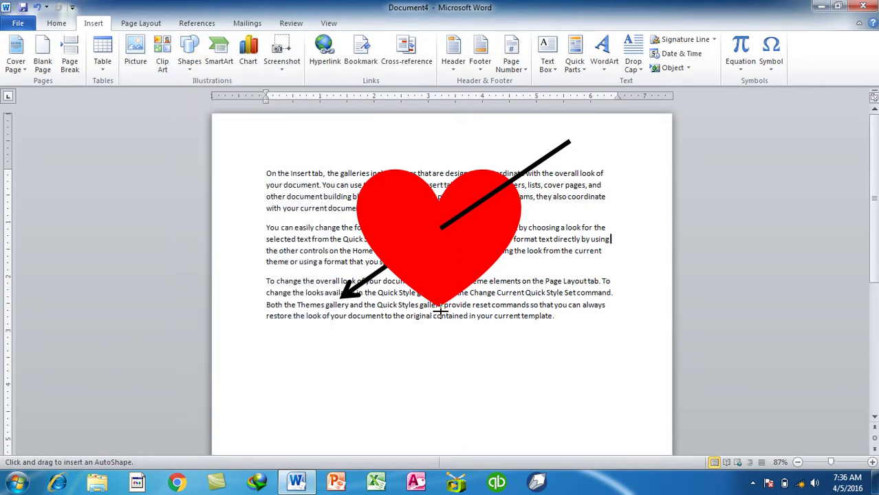
drag(413, 305, 439, 330)
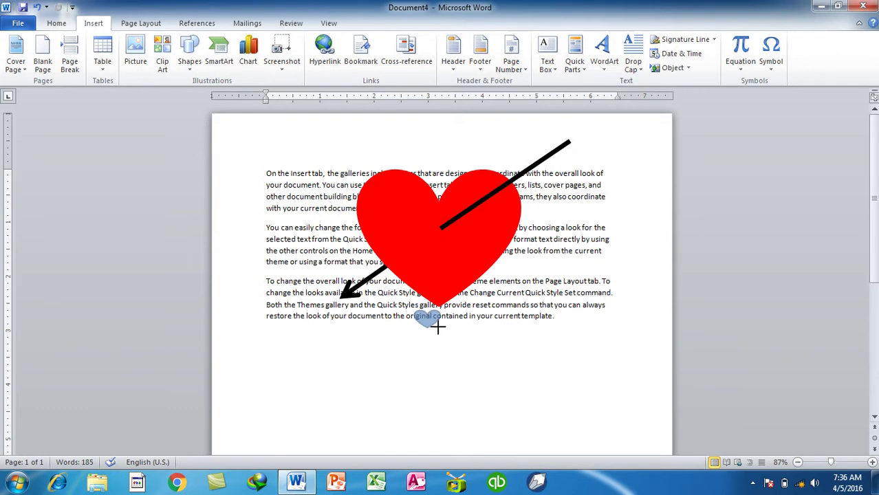
drag(439, 329, 437, 328)
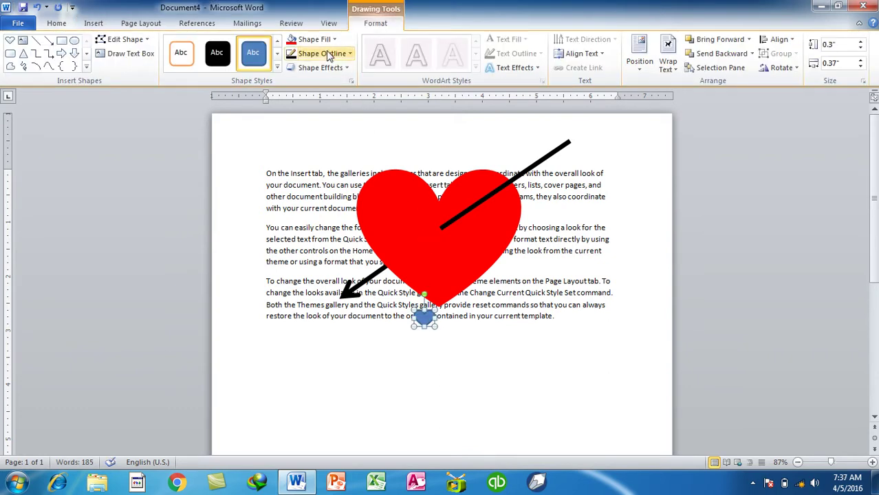
click(320, 54)
click(301, 159)
click(320, 53)
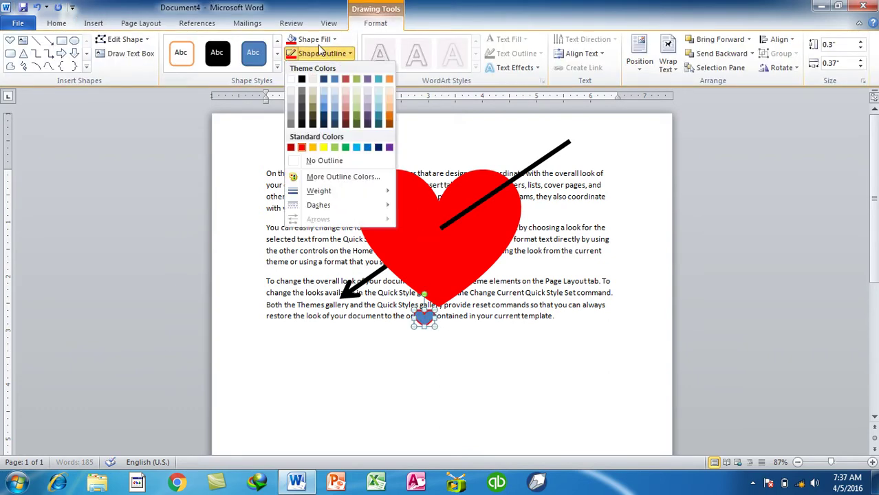
click(317, 43)
click(317, 43)
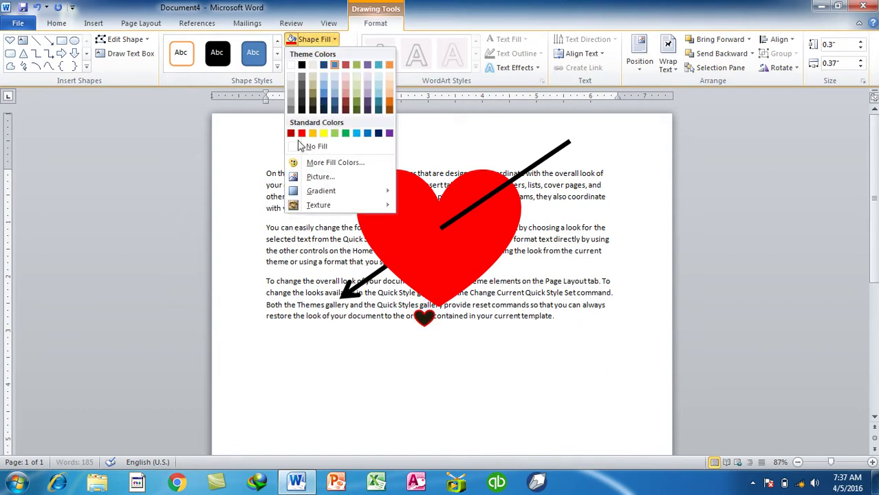
click(301, 133)
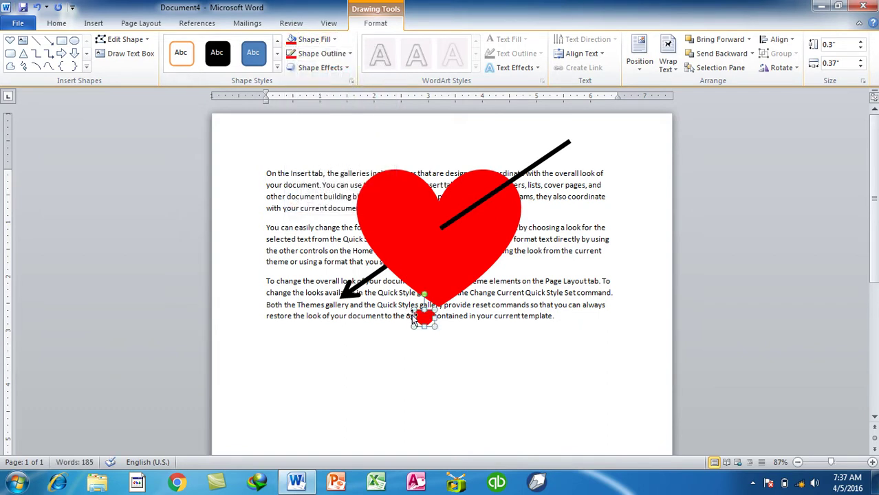
Drag copies of the small heart downward to form a column of four
key(alt)
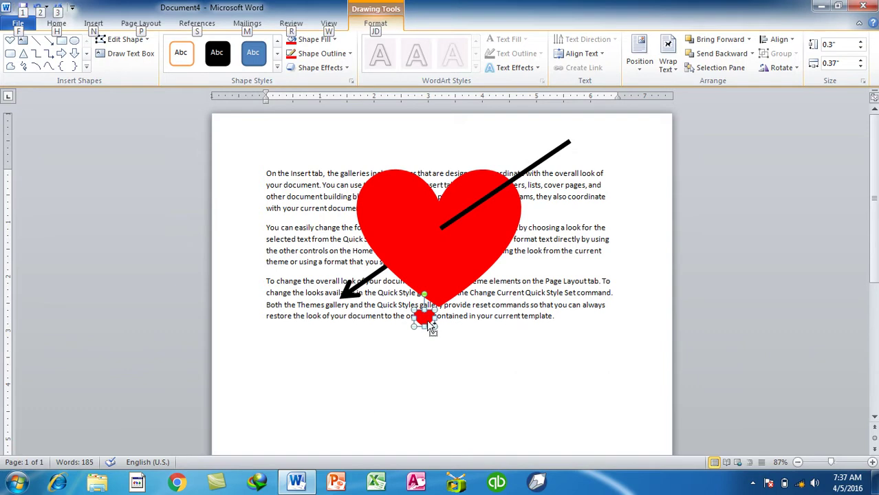
drag(429, 324, 426, 335)
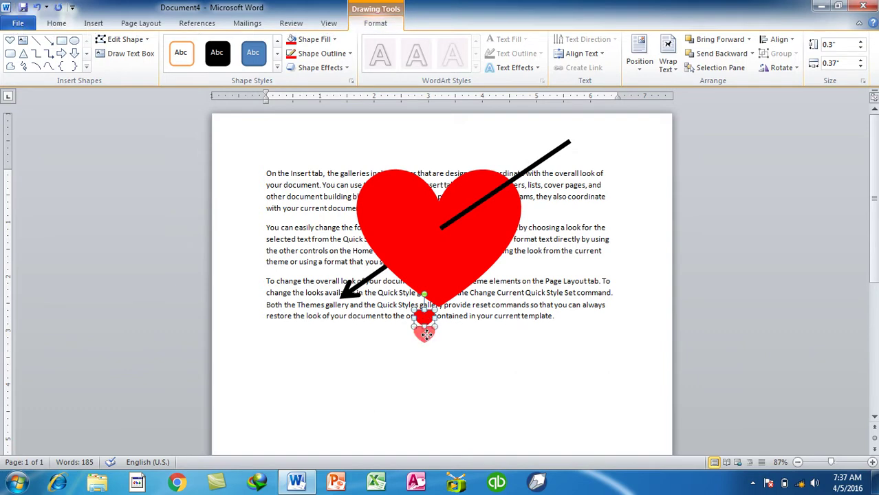
drag(427, 337, 426, 392)
click(490, 318)
Select the big heart, both arrow lines, and all four small hearts together
click(459, 251)
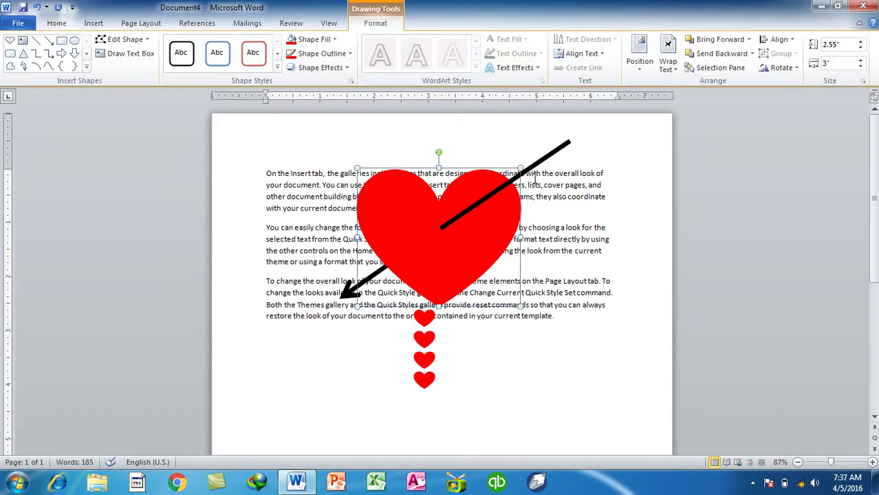
shift+click(536, 163)
shift+click(349, 294)
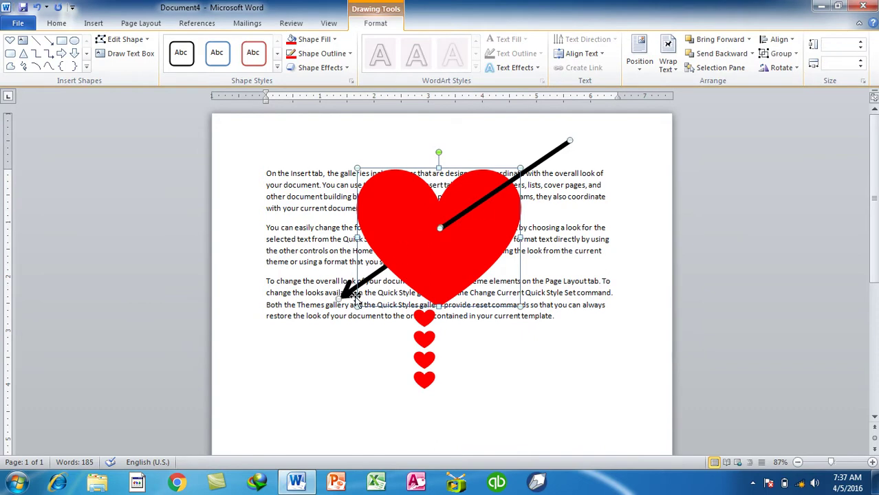
shift+click(425, 317)
shift+click(426, 337)
shift+click(426, 359)
shift+click(426, 380)
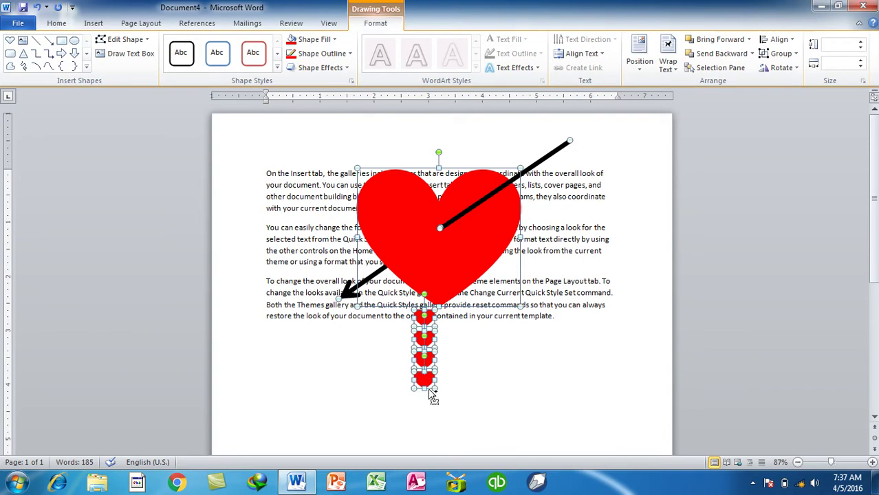
Group the selected shapes into one object using Drawing Tools Group
key(ctrl+g)
click(827, 242)
click(780, 54)
click(789, 69)
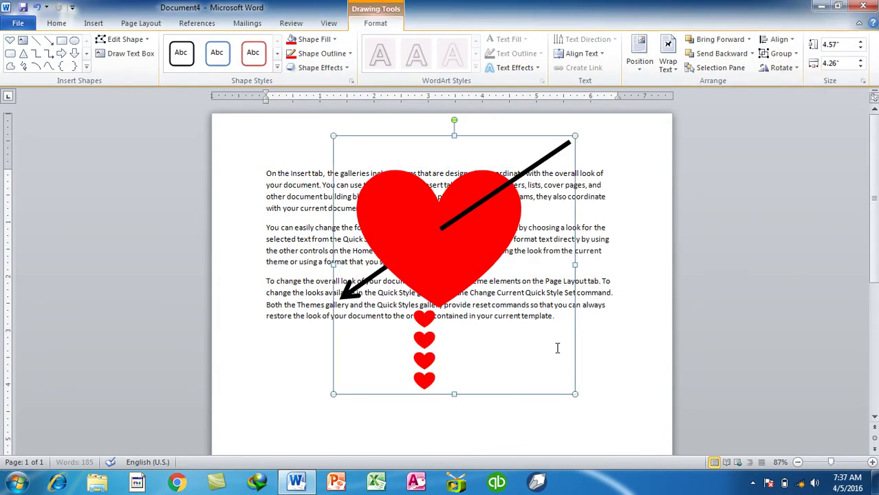
click(548, 239)
click(492, 231)
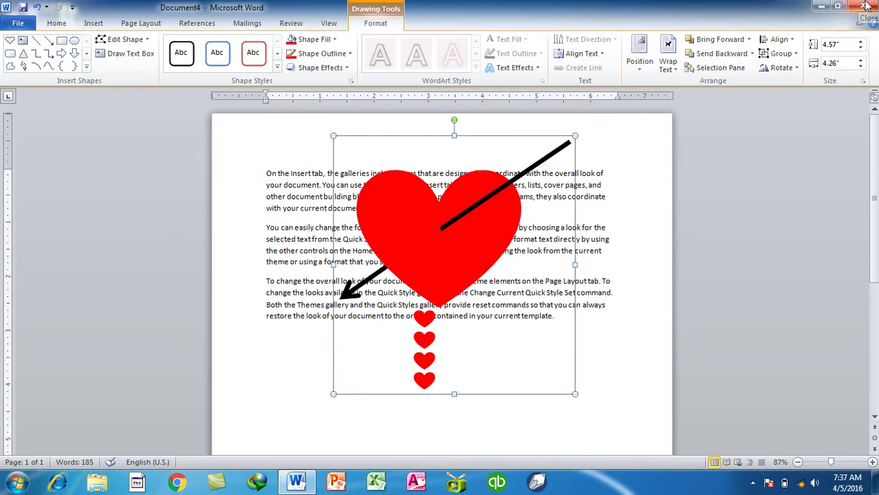
click(632, 73)
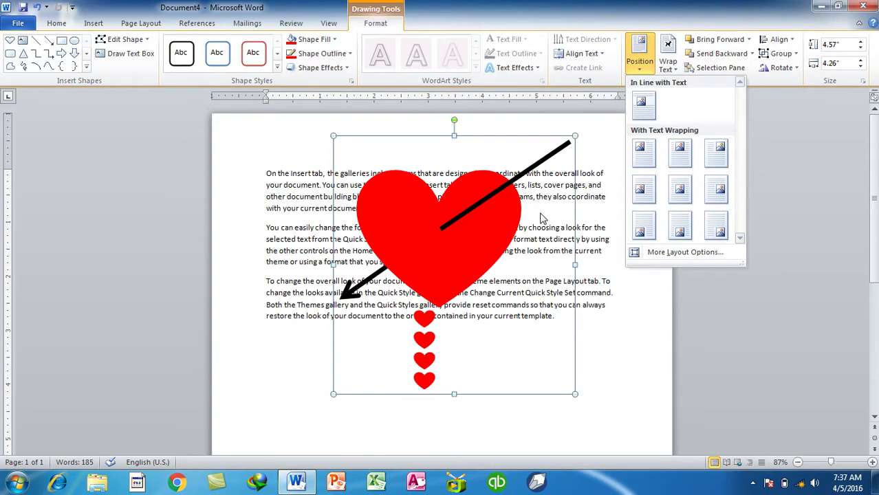
click(541, 218)
drag(483, 245, 483, 264)
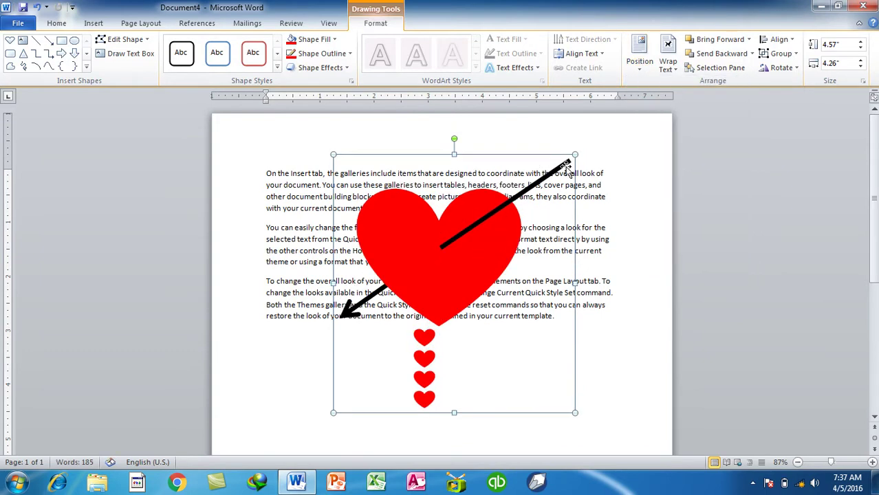
click(640, 55)
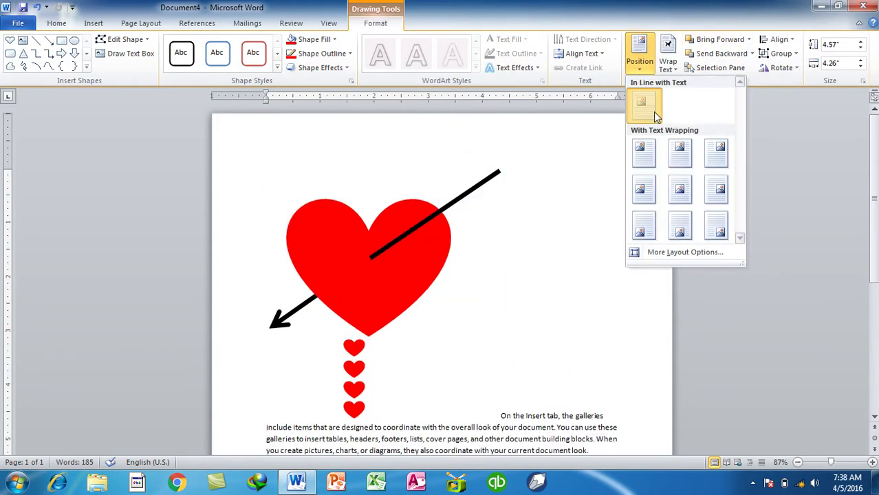
click(656, 117)
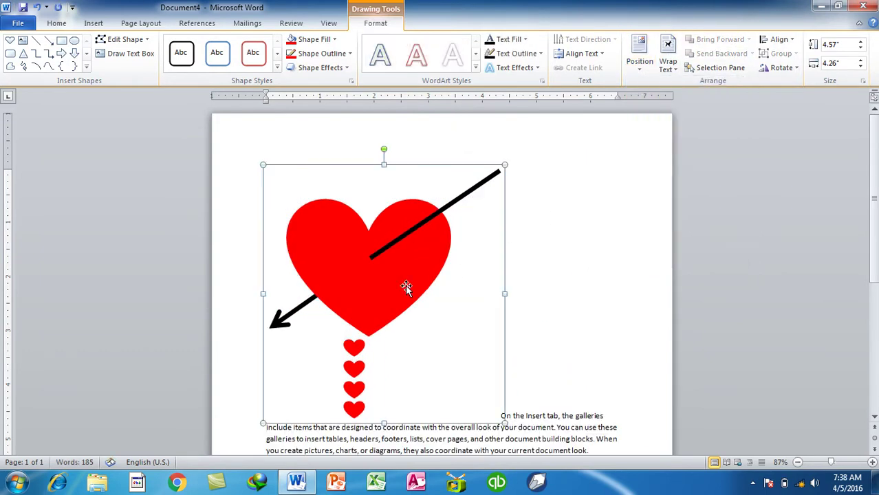
click(544, 417)
click(447, 205)
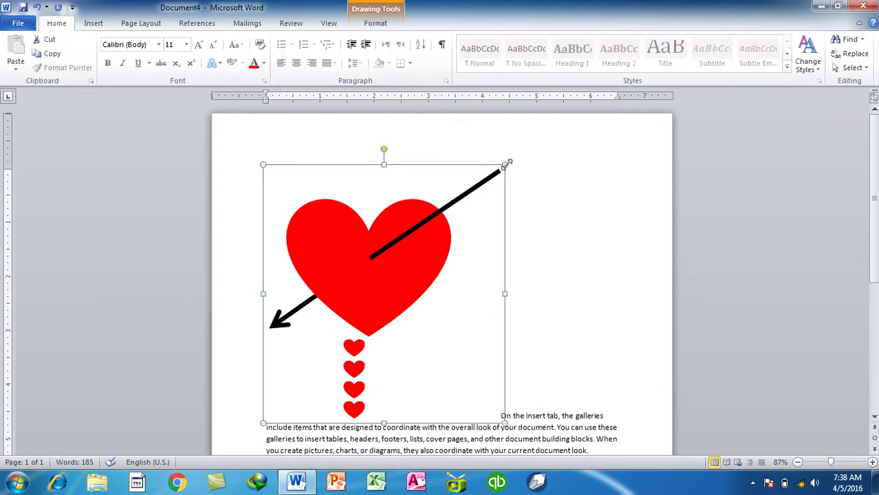
drag(505, 165, 439, 249)
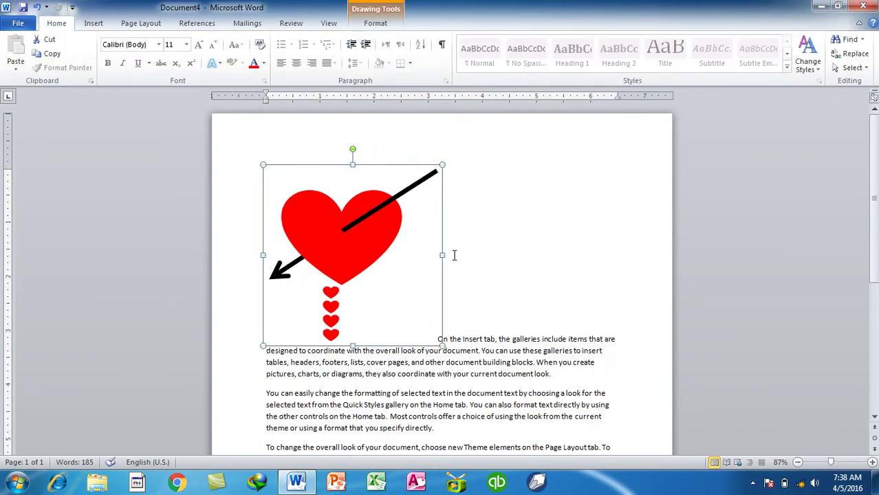
click(473, 358)
click(306, 221)
key(ctrl+z)
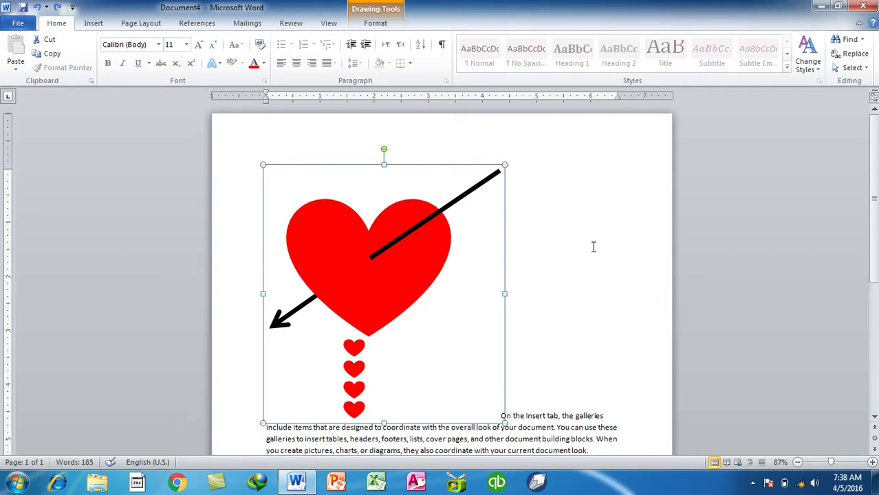
key(ctrl+z)
click(581, 206)
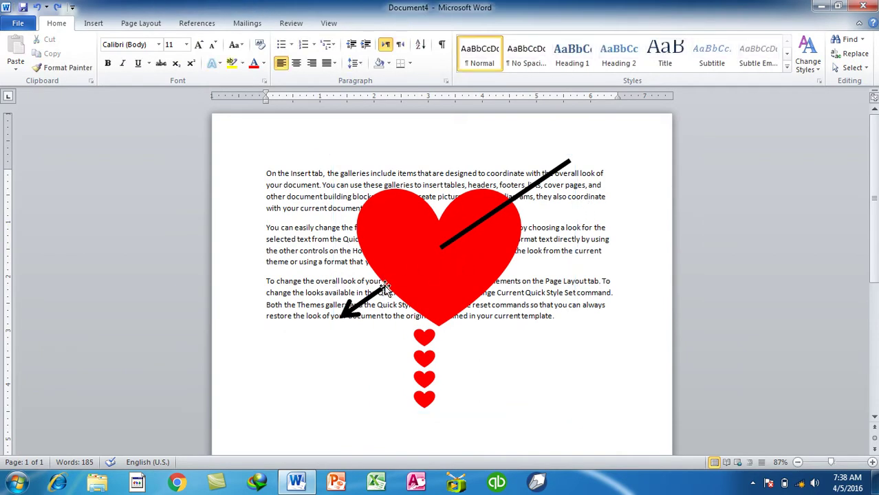
click(444, 248)
click(133, 26)
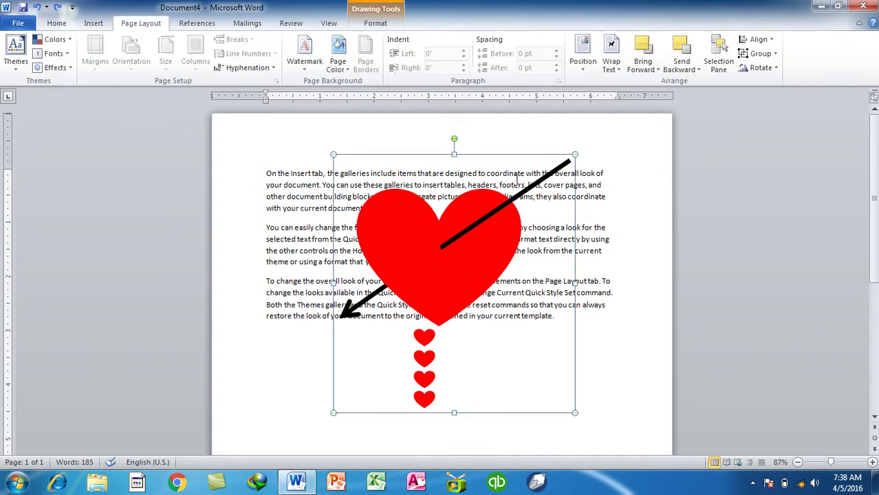
Set the group's horizontal alignment to Left relative to the column in Layout
click(585, 66)
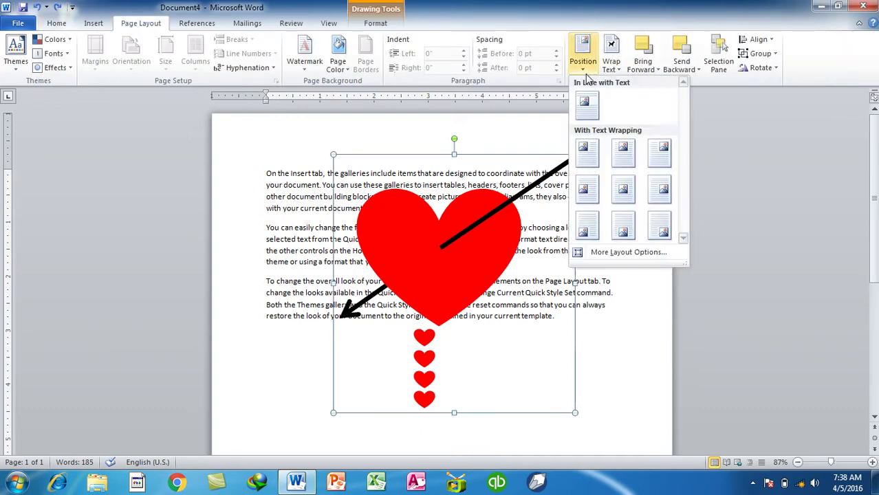
click(625, 254)
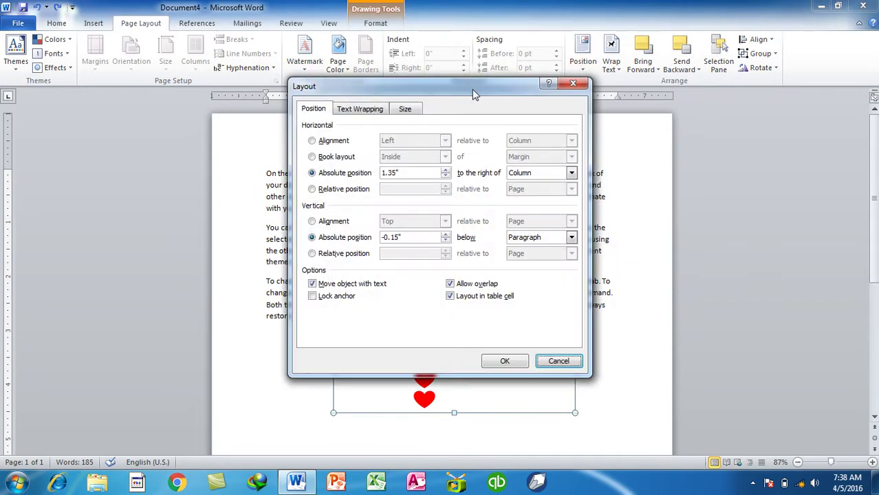
drag(474, 95, 653, 65)
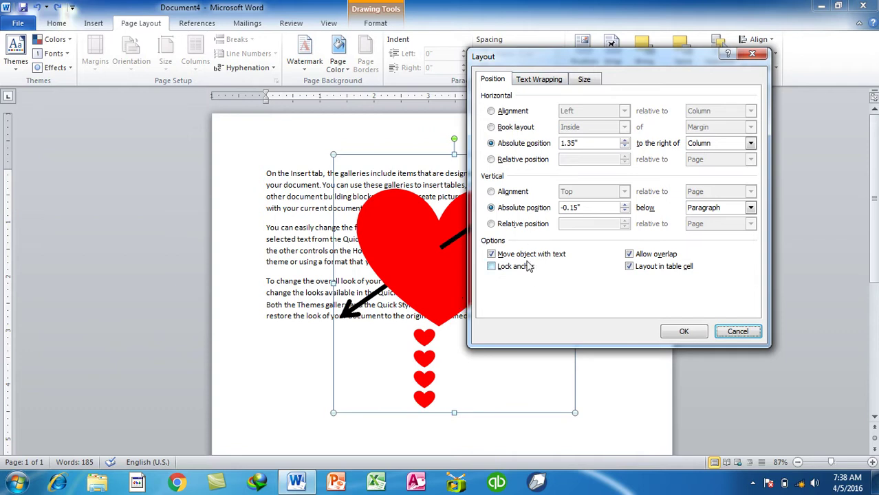
click(509, 113)
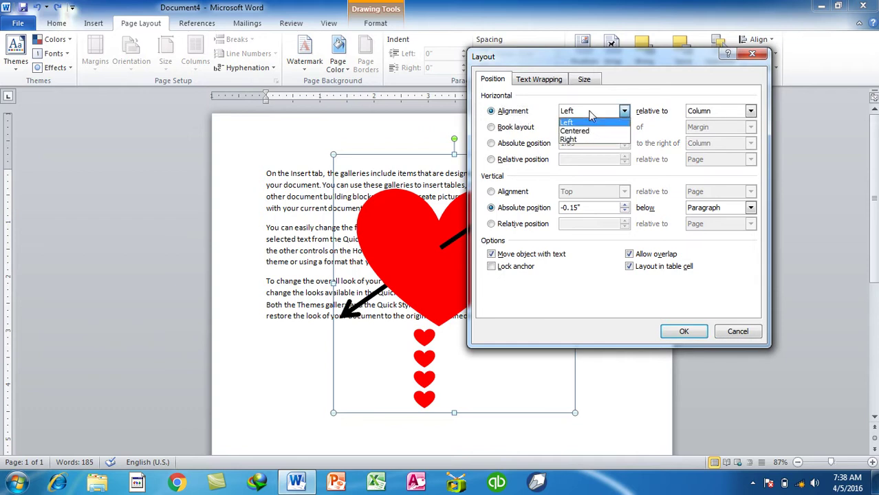
click(585, 122)
click(683, 332)
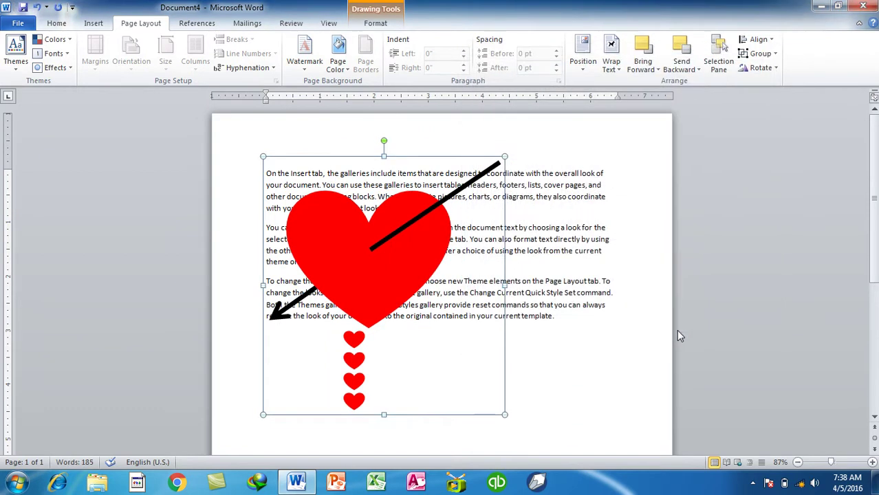
Change the group's horizontal alignment to Right relative to the column
click(583, 51)
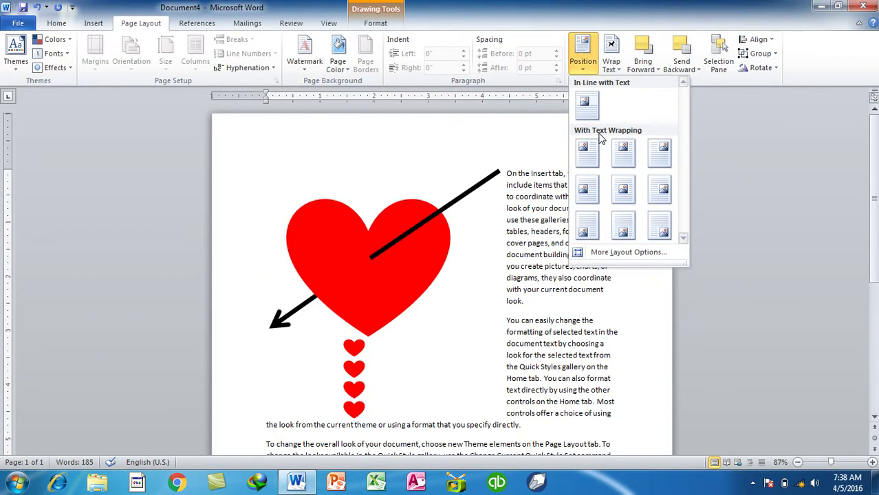
click(611, 254)
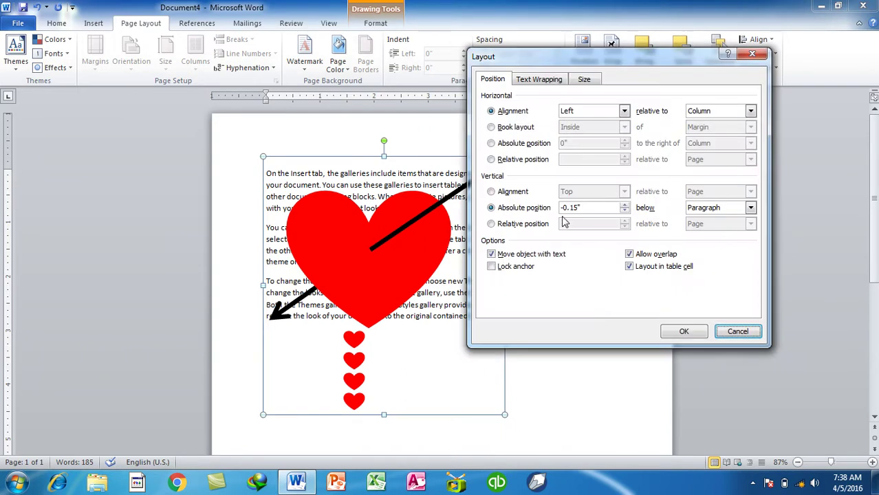
click(625, 111)
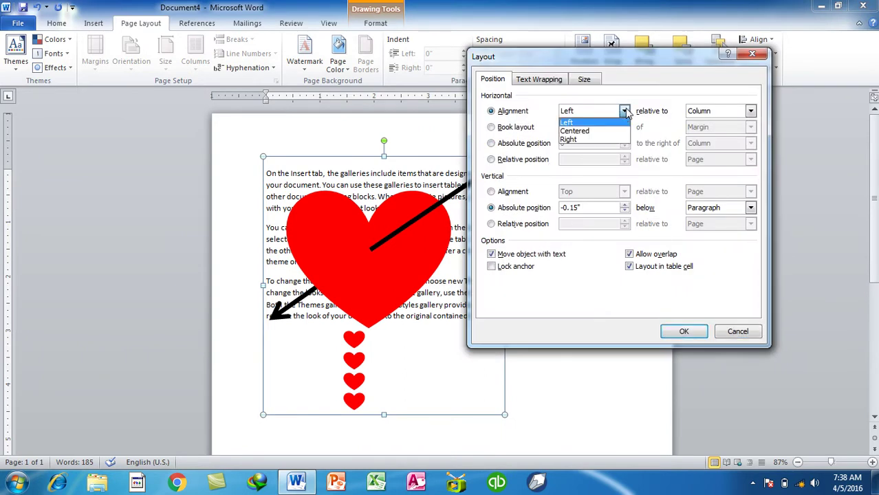
click(580, 140)
click(698, 331)
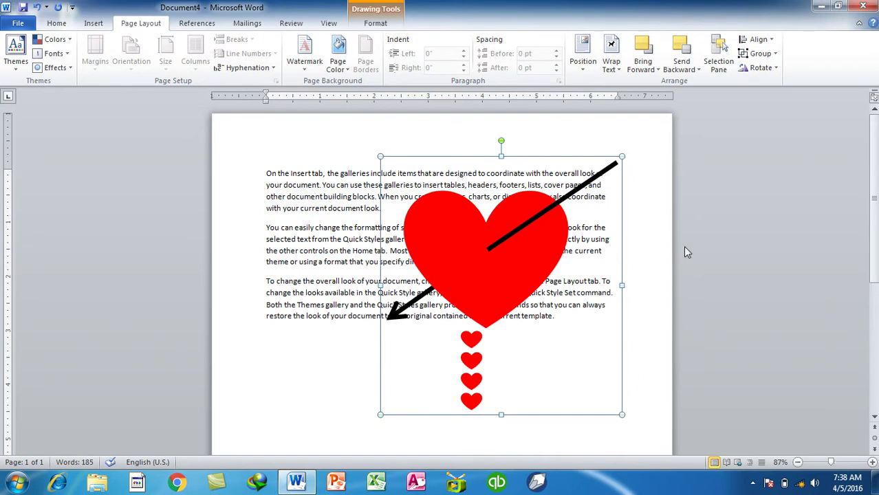
click(584, 63)
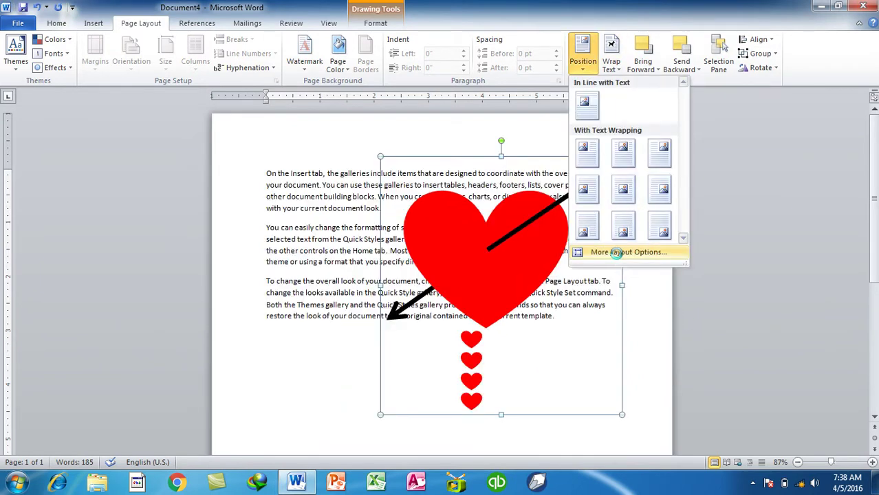
Align the group vertically to the Bottom of the page, review it, then undo the move
click(612, 253)
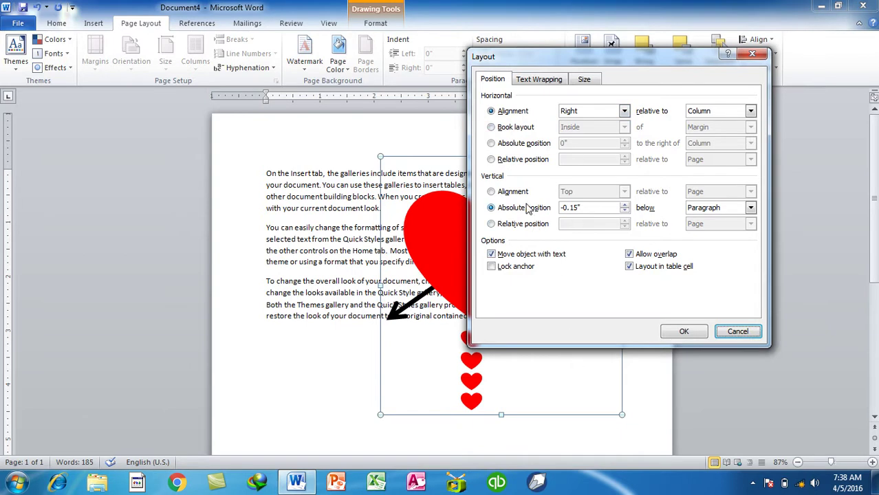
click(507, 194)
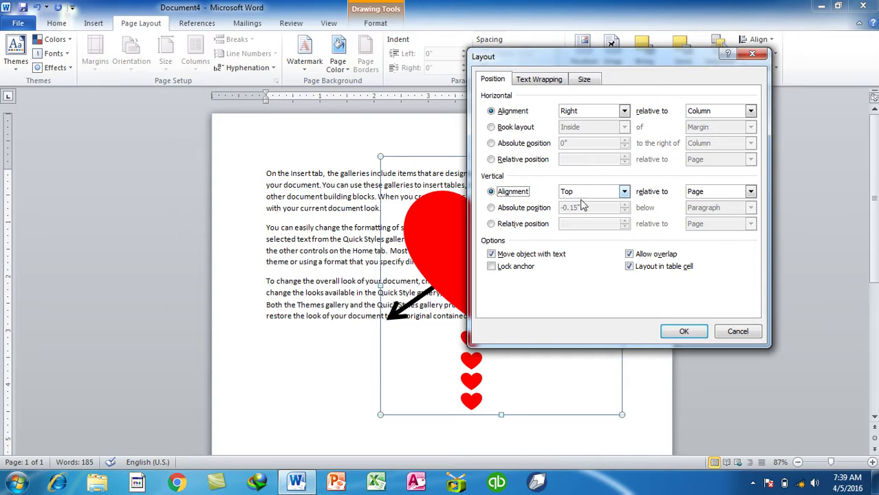
click(581, 192)
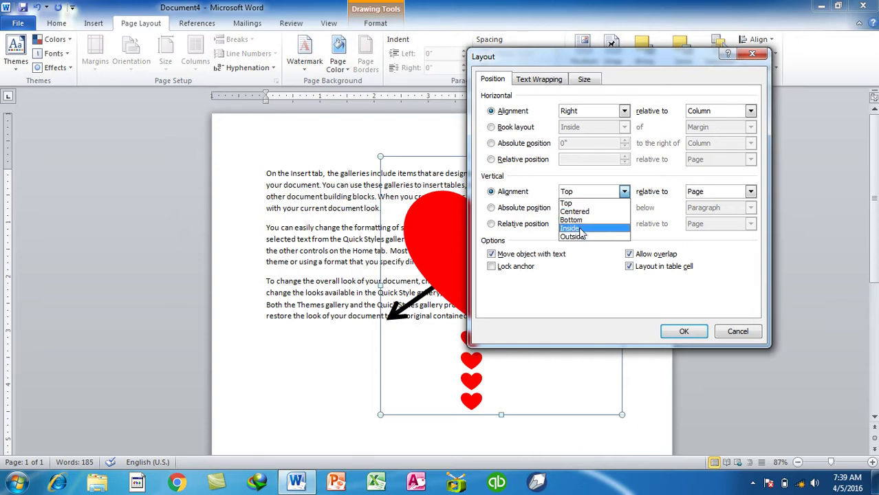
click(581, 221)
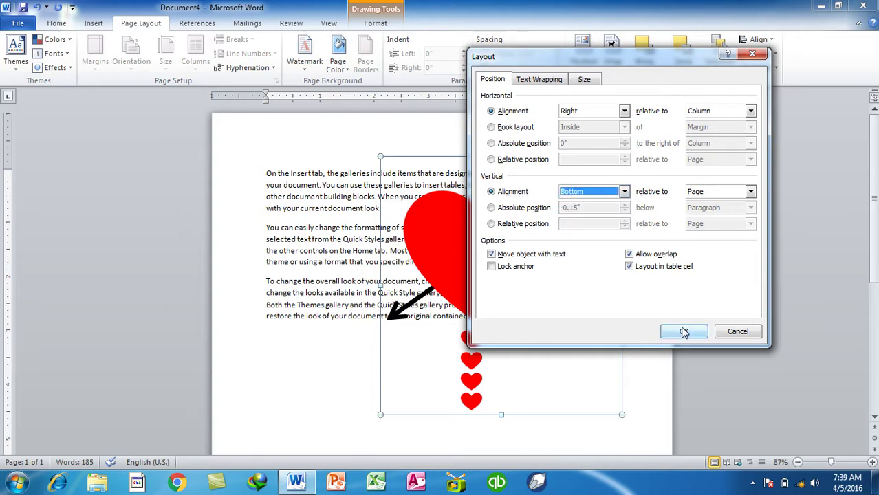
click(682, 331)
scroll(570, 315, down, 1)
scroll(562, 311, down, 2)
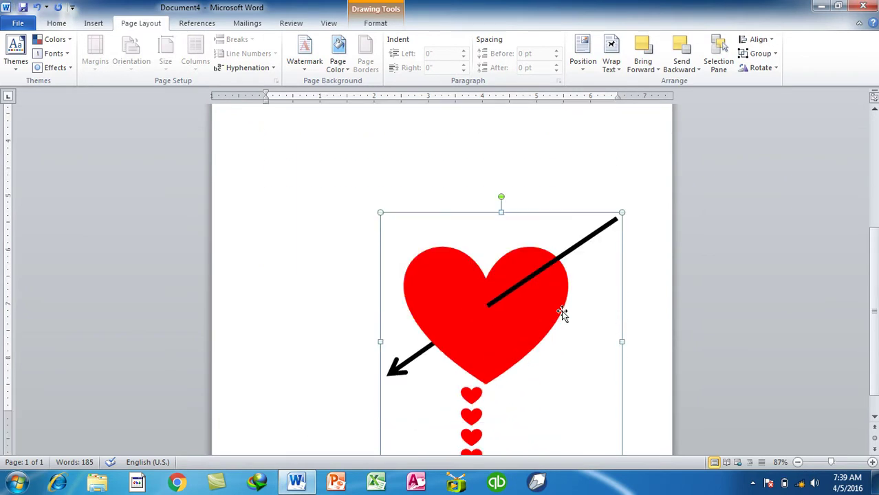
key(ctrl+z)
Dismiss the Position presets unchanged and bring up the Wrap Text choices
click(583, 65)
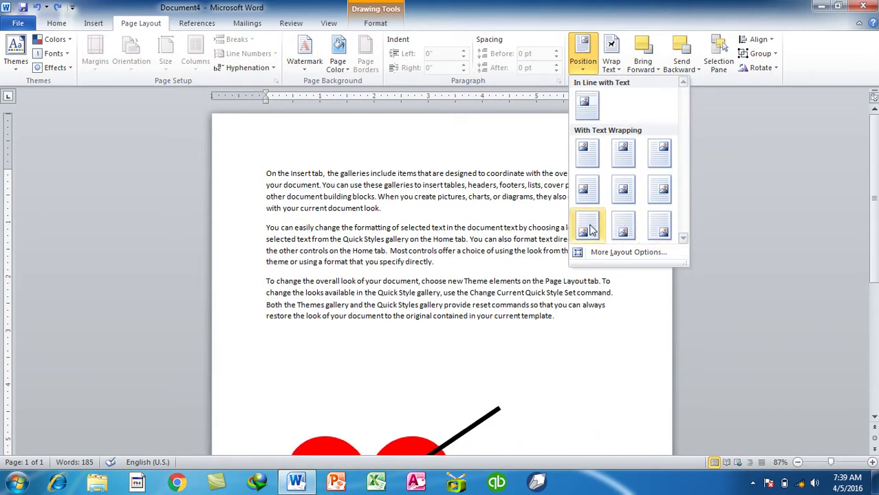
click(261, 203)
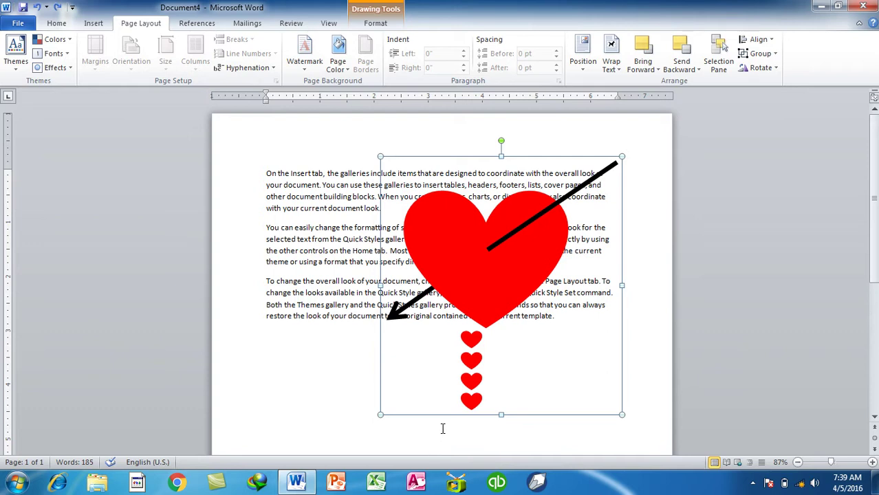
click(606, 71)
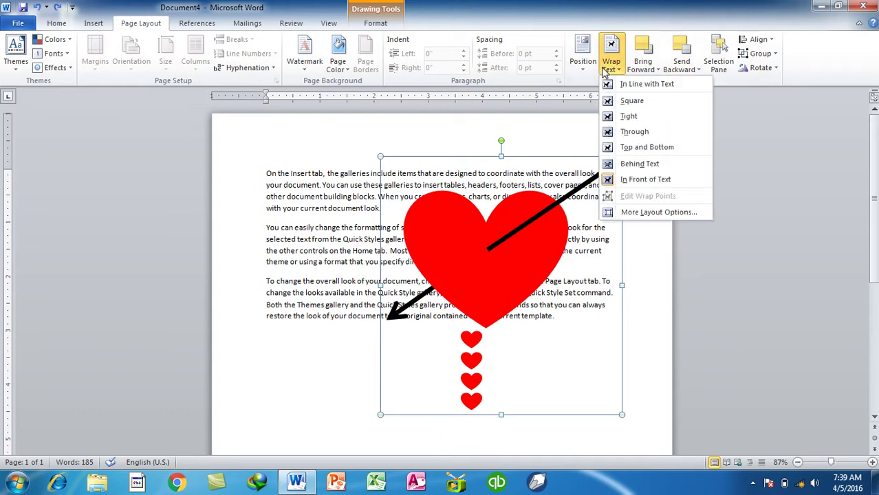
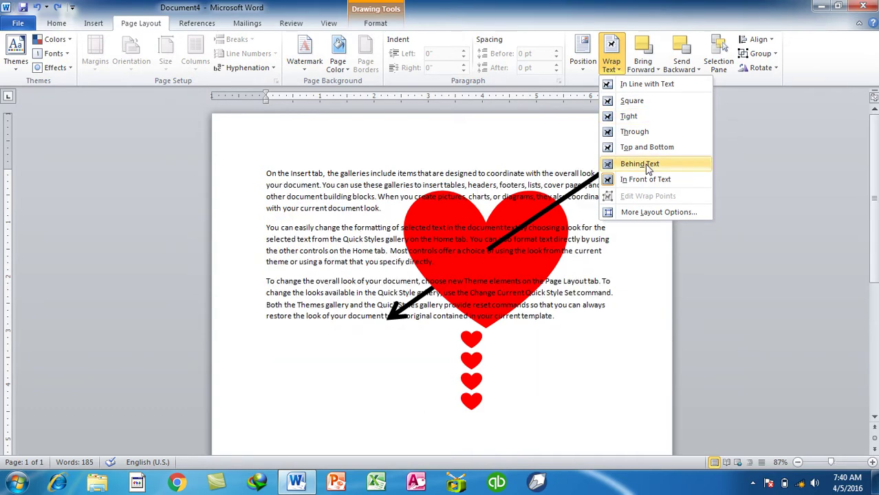
Preview square, tight, through, top-and-bottom, in-front and behind wrapping on the heart drawing without applying any
click(653, 213)
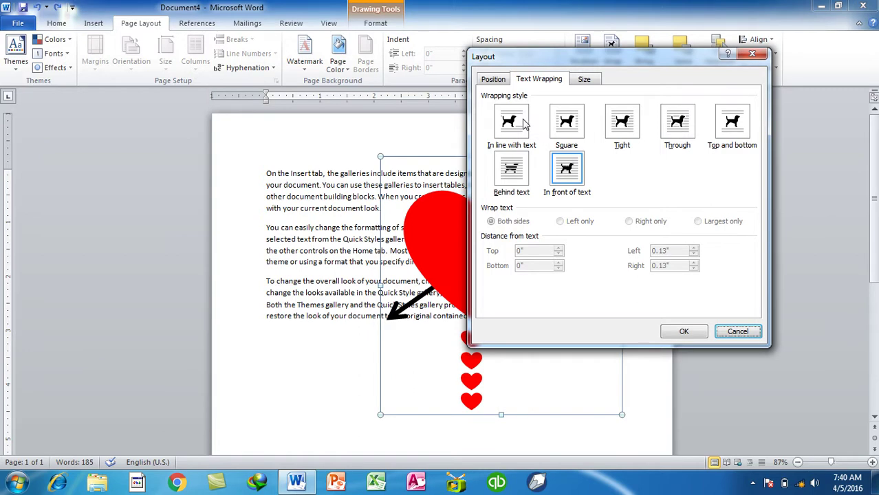
click(570, 125)
click(621, 136)
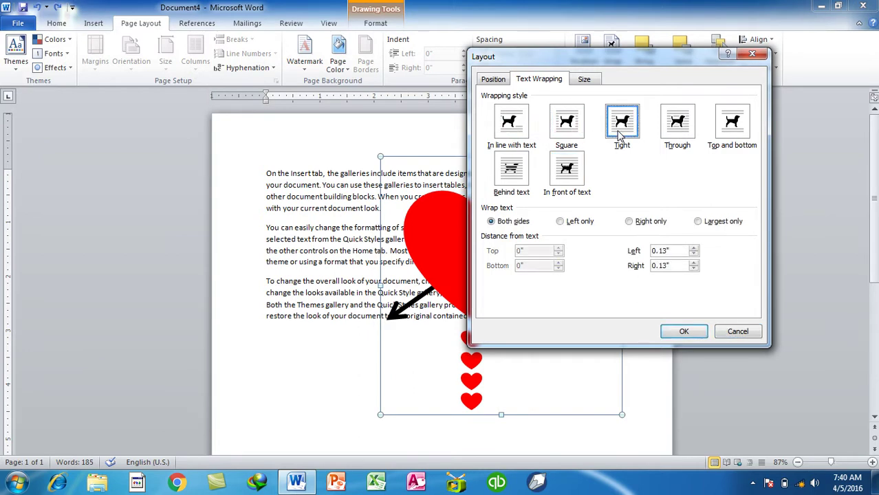
click(680, 121)
click(740, 124)
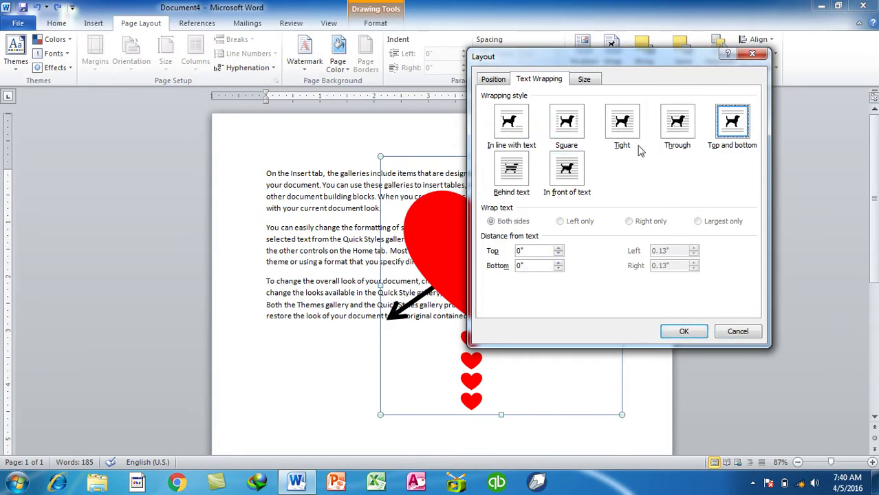
click(567, 170)
click(519, 170)
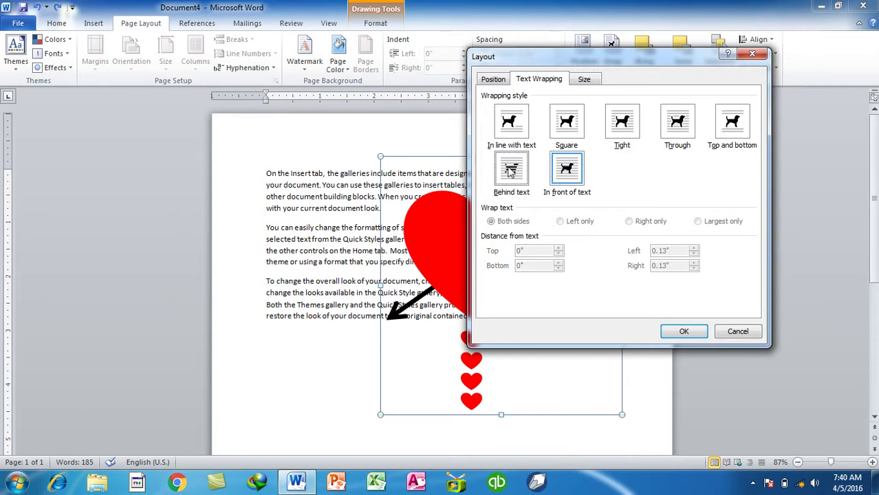
click(571, 135)
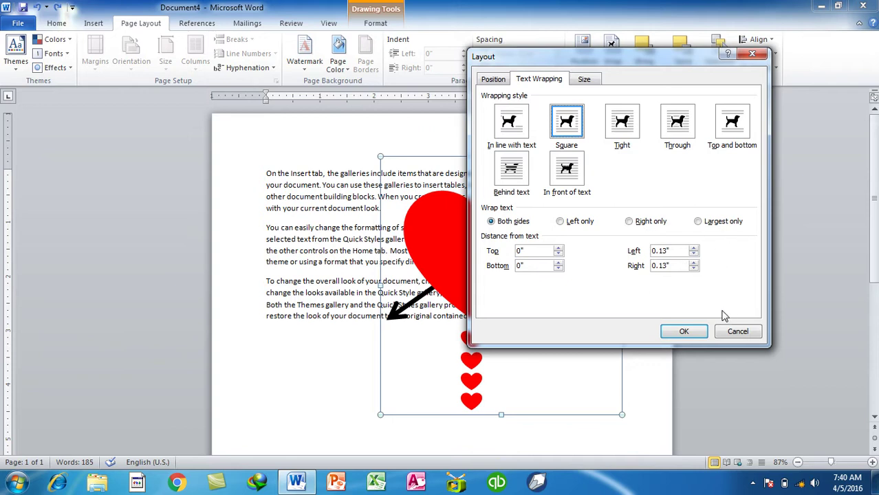
click(736, 331)
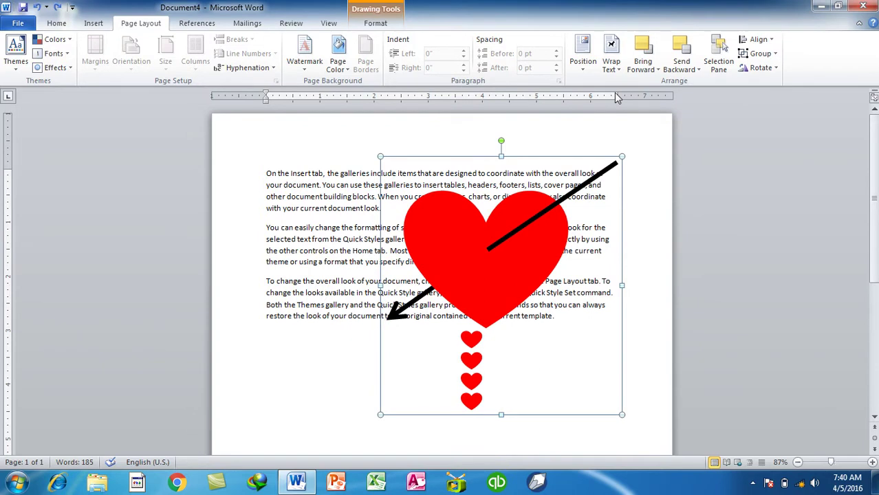
Move the heart drawing slightly left and up on the page
click(368, 245)
drag(444, 252, 394, 230)
click(603, 251)
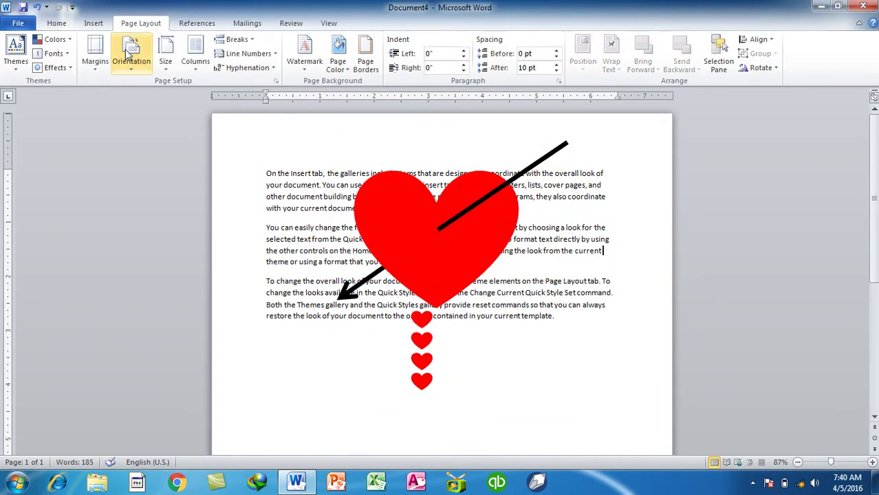
Insert the 3.jpg logo picture, shrink it to about half size, then delete it
click(93, 22)
click(135, 52)
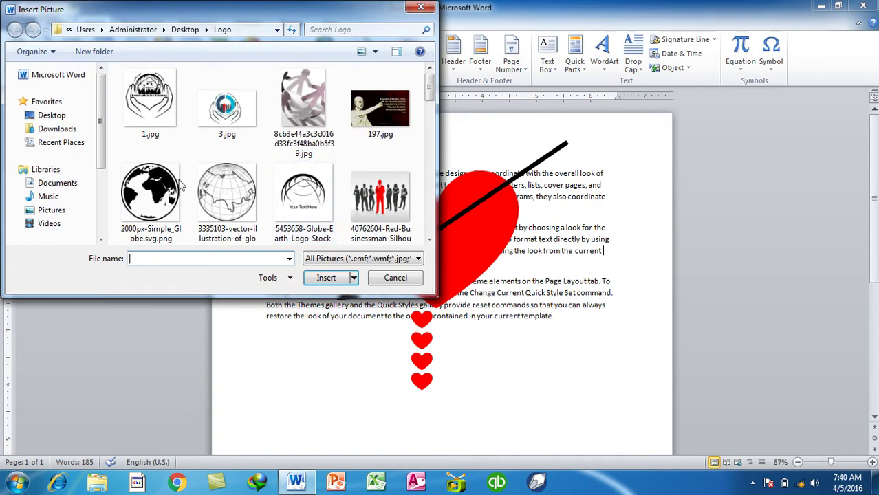
double_click(219, 122)
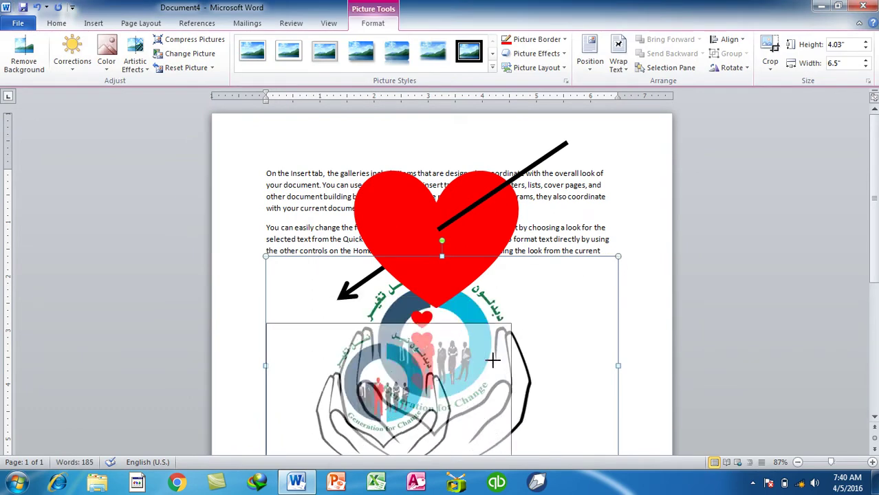
drag(617, 259, 406, 351)
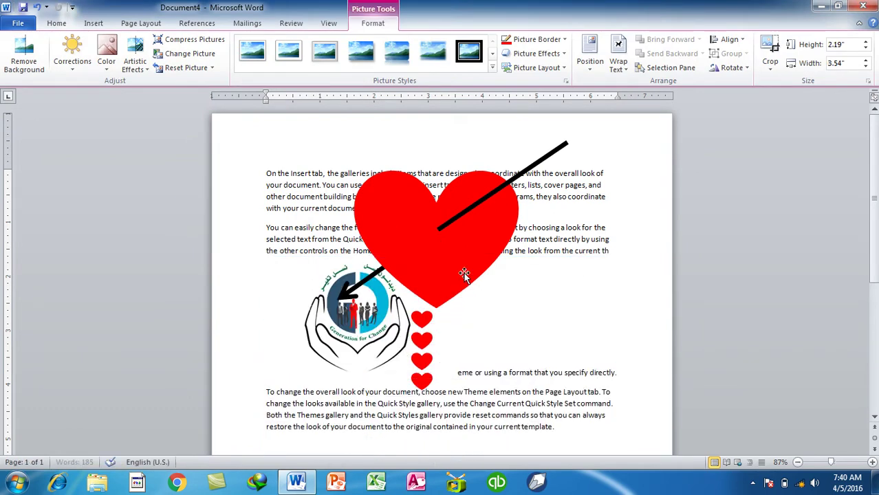
key(Delete)
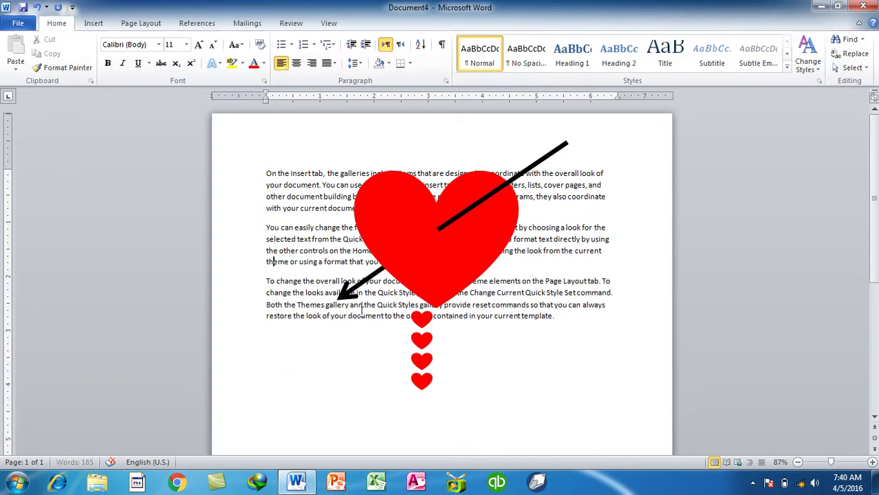
Draw a smiley face shape over the upper-left text and nudge it left
click(93, 22)
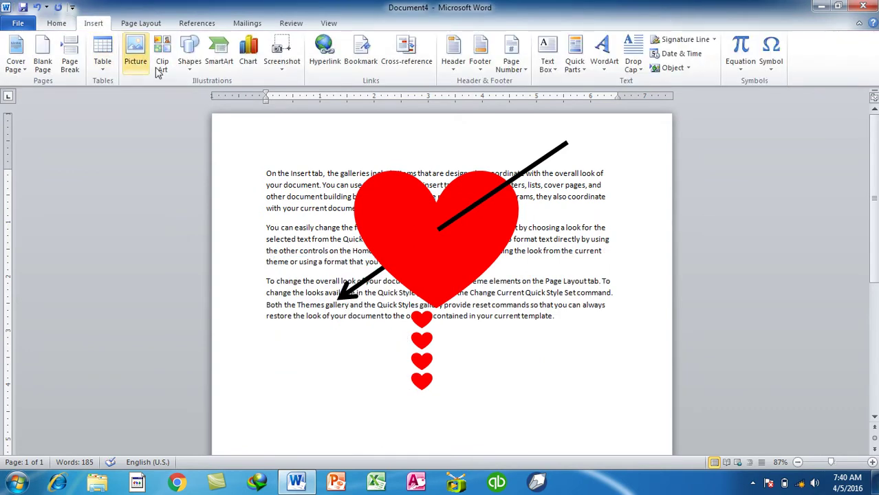
click(187, 55)
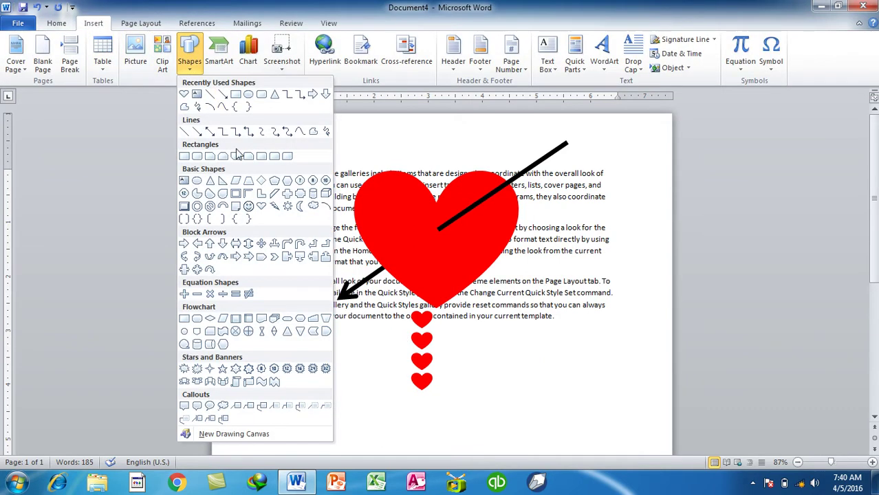
click(260, 206)
mouse_move(328, 158)
mouse_down()
mouse_move(434, 278)
mouse_move(436, 262)
mouse_up()
drag(364, 220, 342, 216)
Give the smiley a red shape style and enlarge it to about 2.26 by 2.45 inches
click(277, 67)
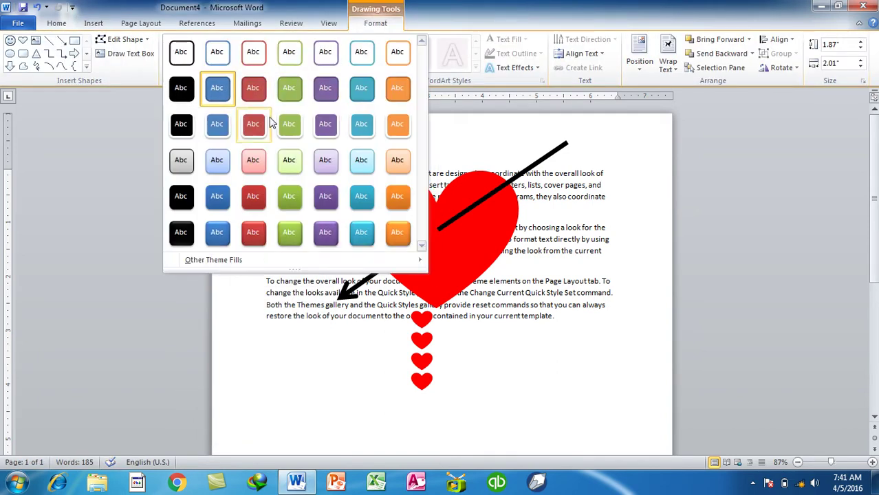
click(256, 201)
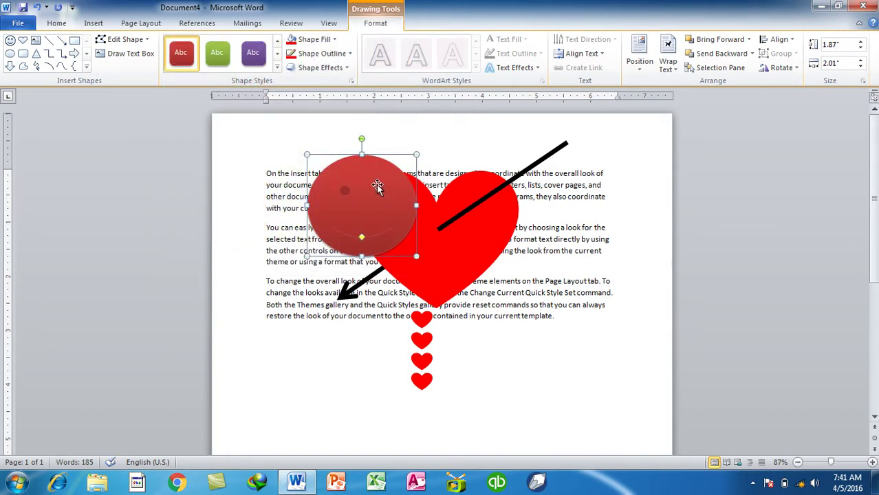
drag(425, 263, 449, 283)
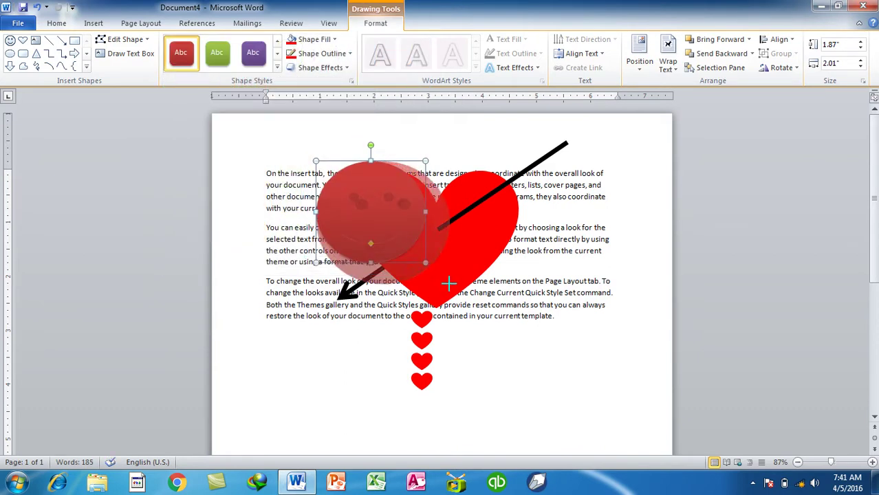
click(585, 267)
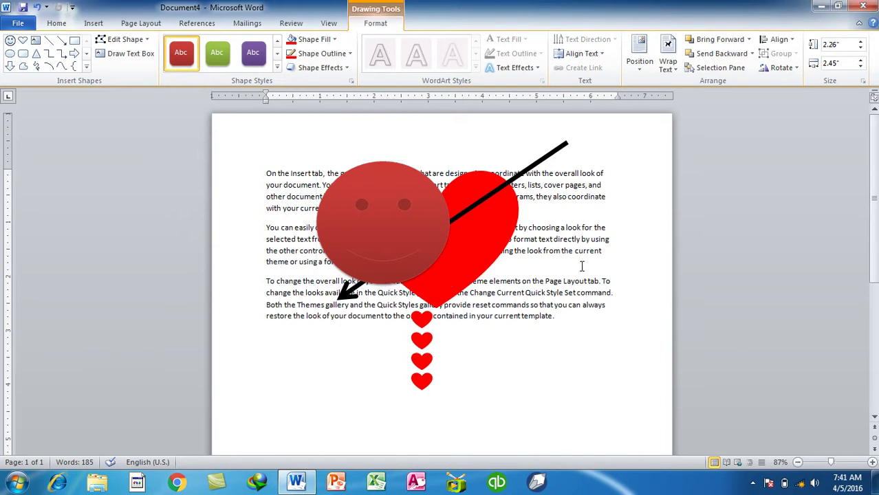
double_click(379, 192)
click(93, 23)
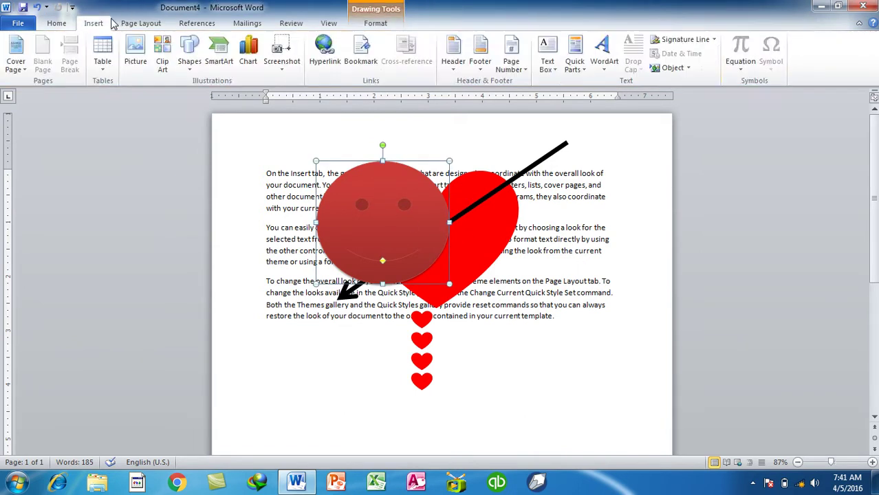
click(141, 22)
click(635, 71)
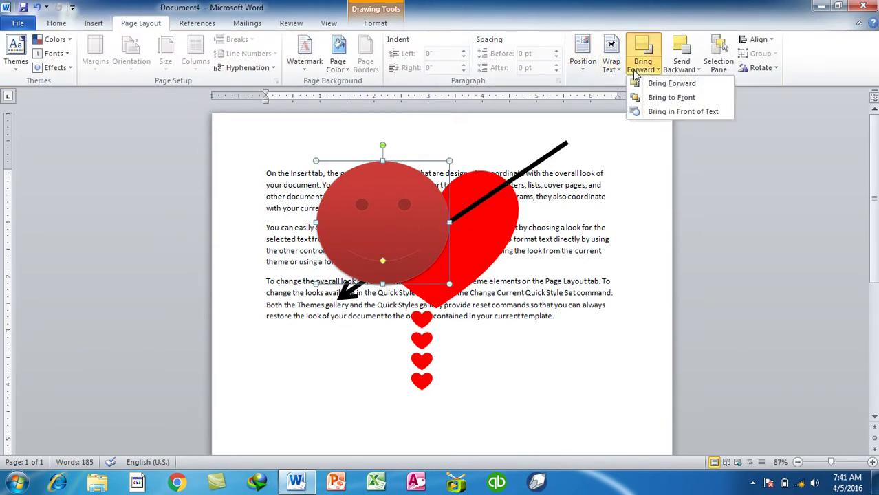
click(516, 196)
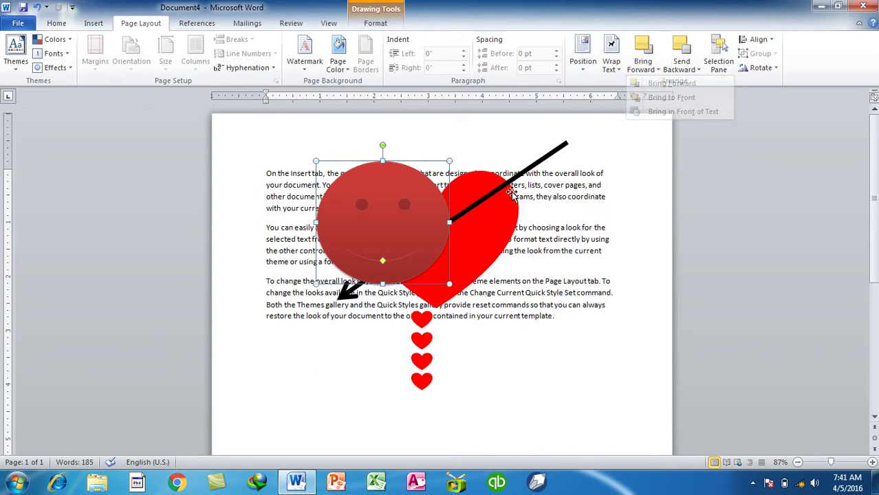
click(513, 196)
click(641, 70)
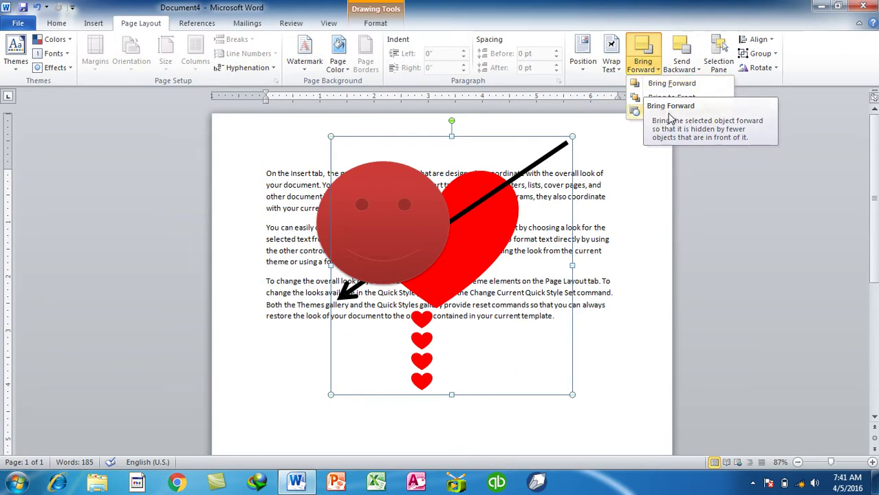
click(647, 84)
click(647, 84)
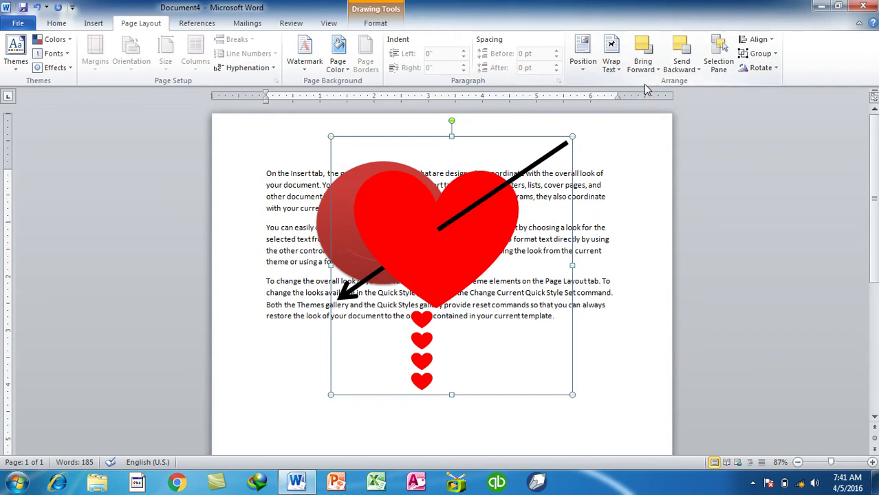
key(ctrl+z)
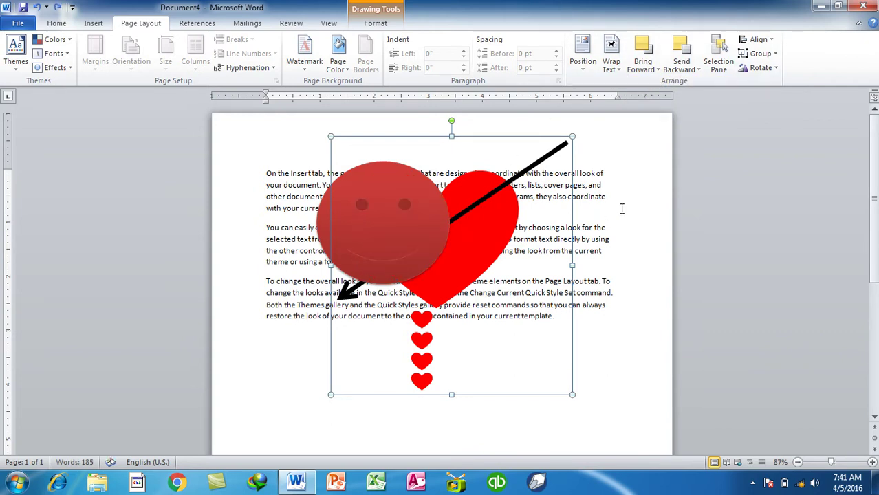
click(621, 209)
click(361, 213)
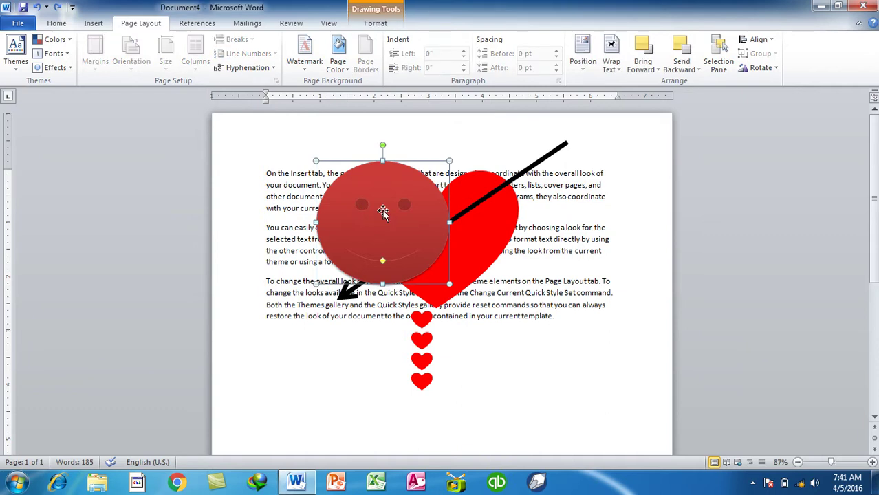
click(103, 25)
Draw a large blue heart, about 4.57 by 4.26 inches, and move it down over the drawing
click(194, 73)
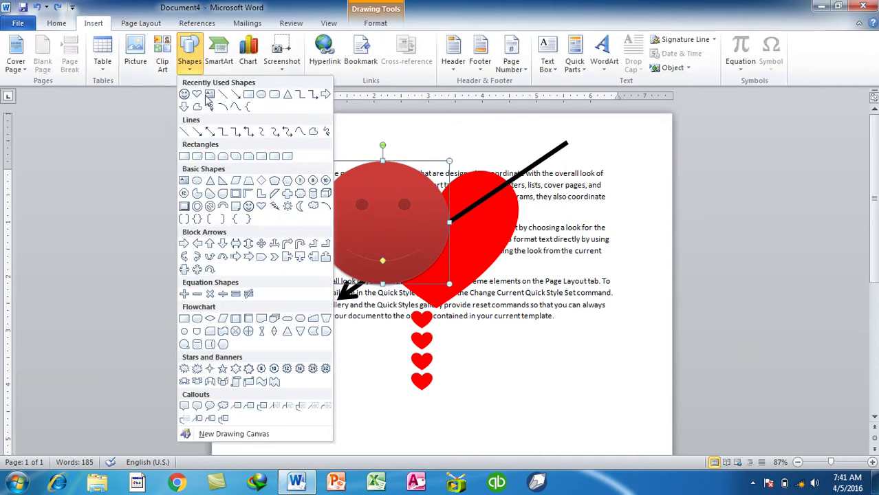
click(262, 207)
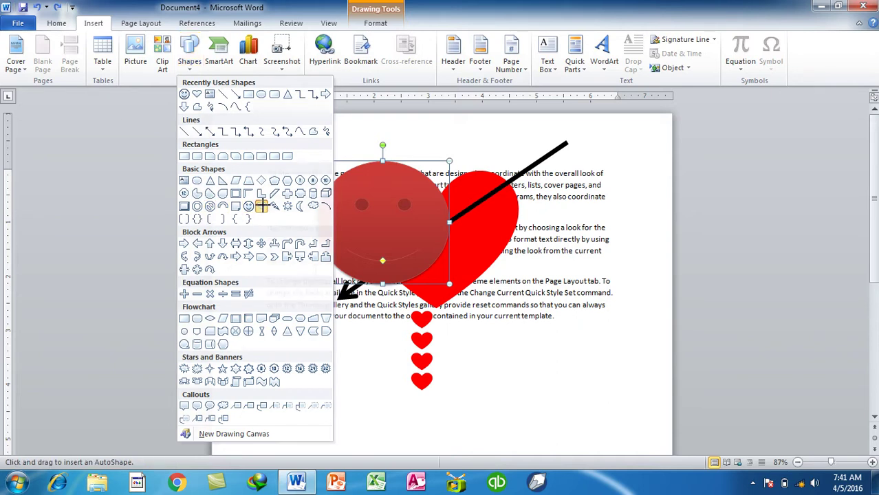
mouse_move(307, 195)
mouse_down()
mouse_move(485, 357)
mouse_move(496, 354)
mouse_up()
drag(447, 294, 459, 323)
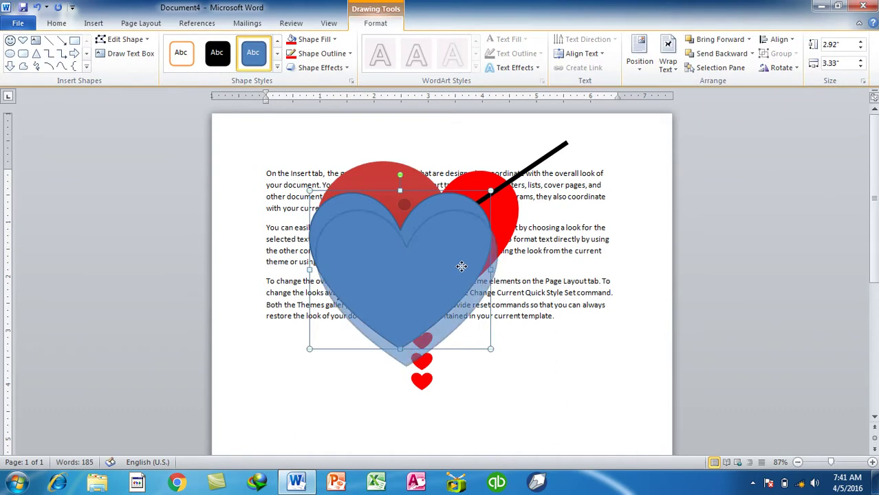
click(485, 217)
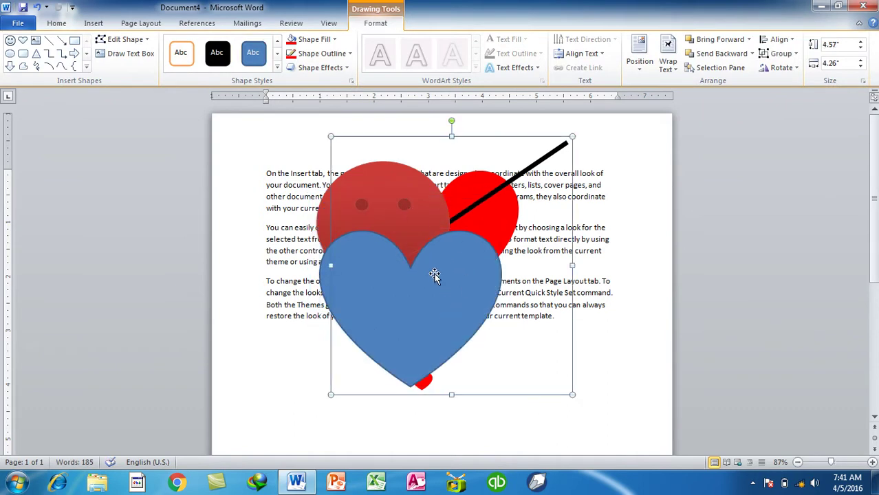
Move the red heart group forward and backward one layer at a time, past the smiley and blue heart
click(140, 22)
click(650, 69)
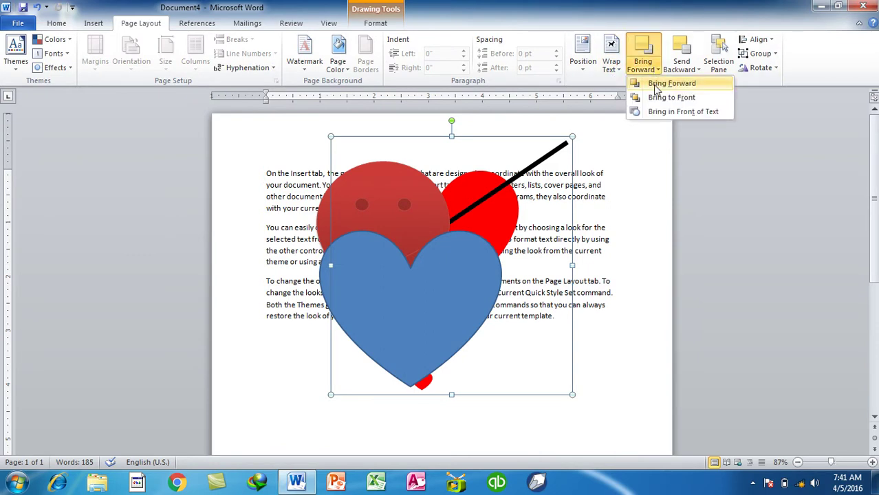
click(661, 84)
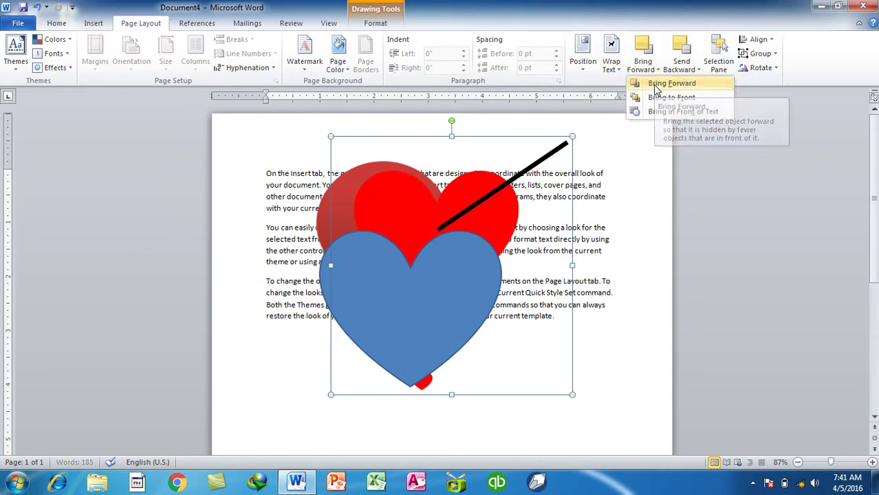
click(634, 68)
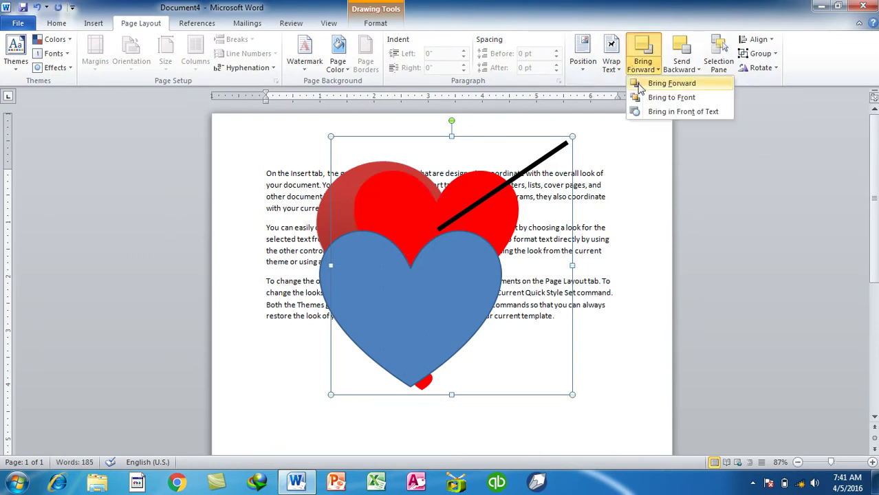
click(640, 85)
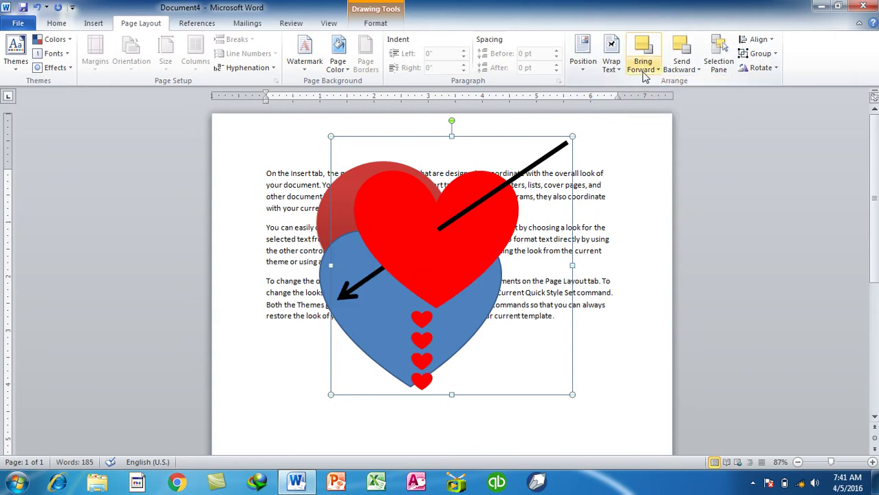
click(687, 67)
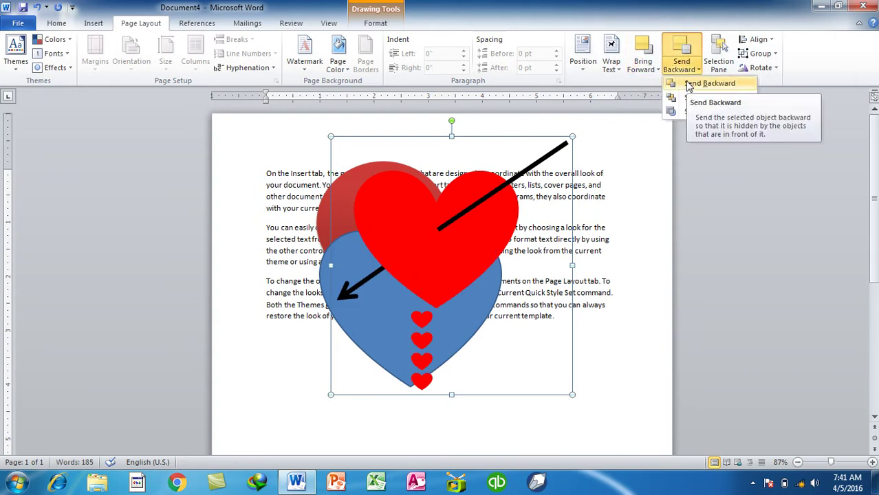
click(689, 85)
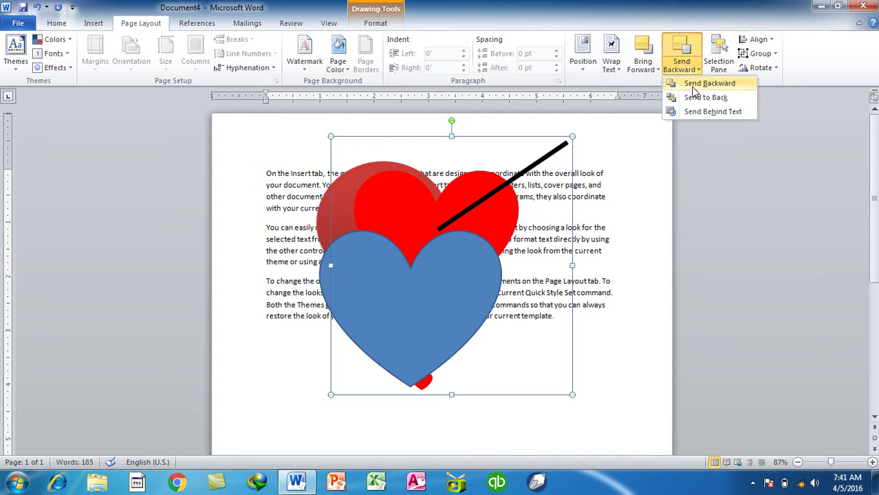
click(698, 83)
Bring the red heart group to the front, then send it to the very back
click(653, 71)
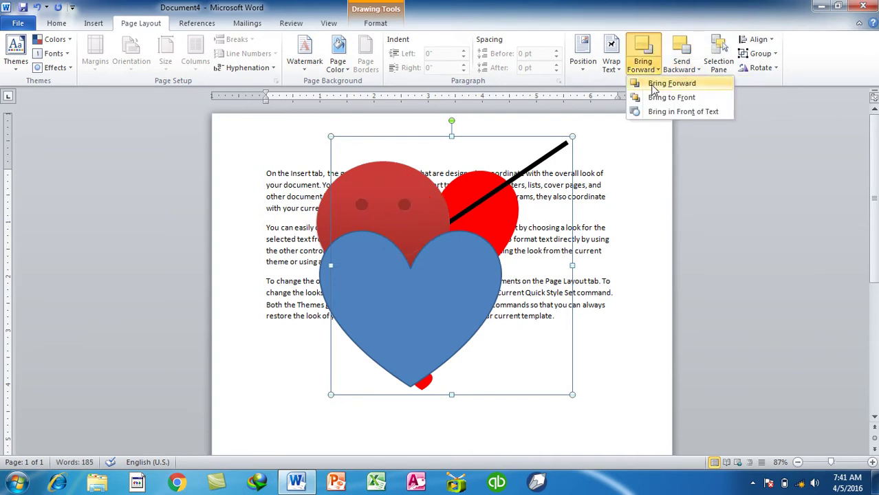
click(657, 97)
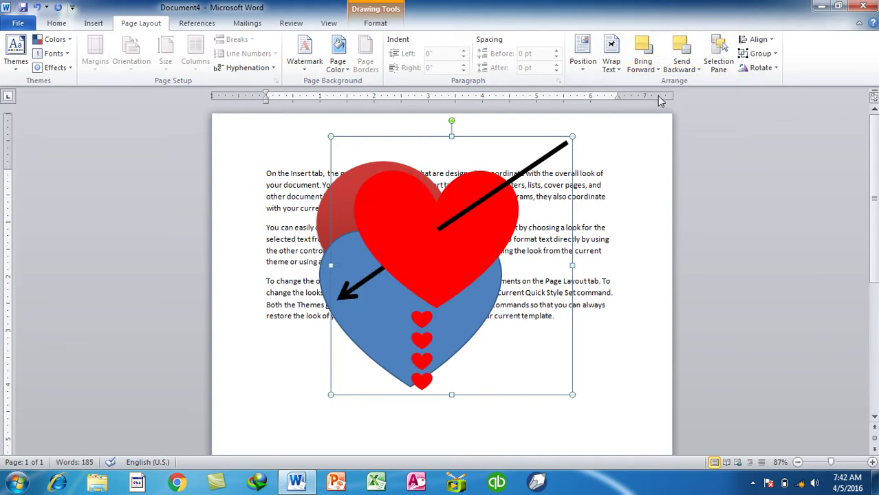
click(698, 70)
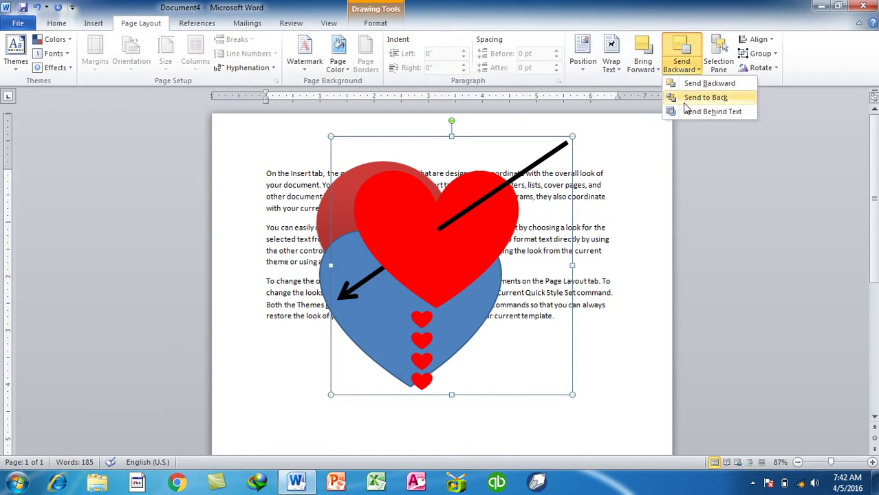
click(705, 97)
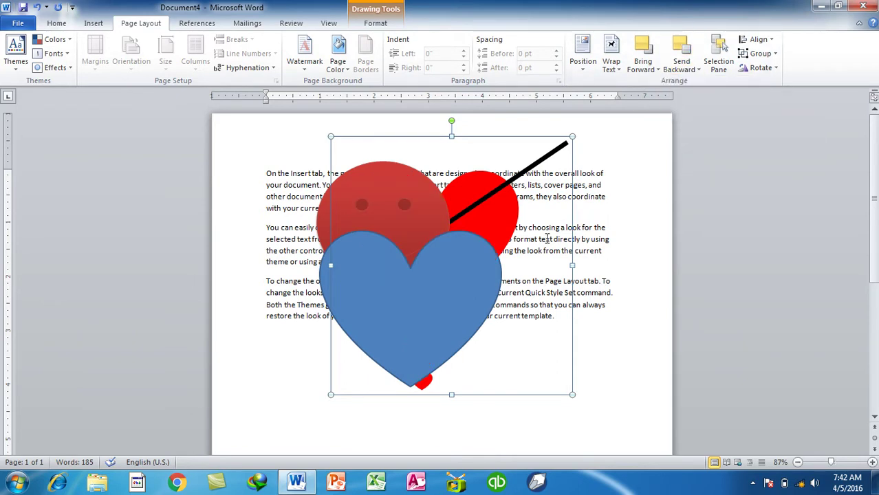
Shift the red heart group right and toggle it behind and in front of the text, ending in front
drag(490, 218, 561, 219)
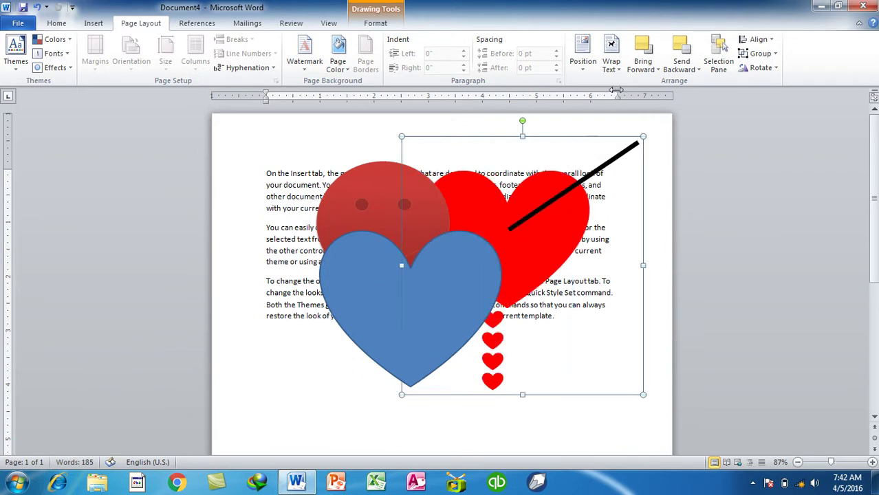
click(645, 67)
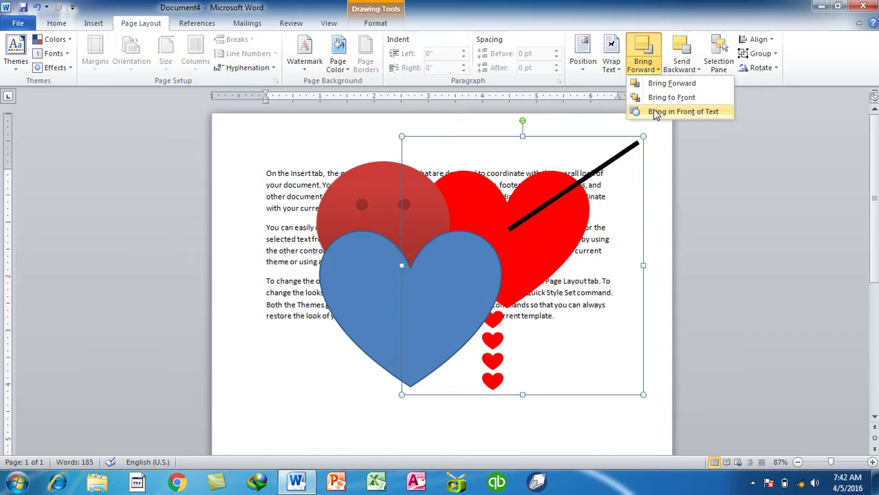
click(656, 112)
click(681, 69)
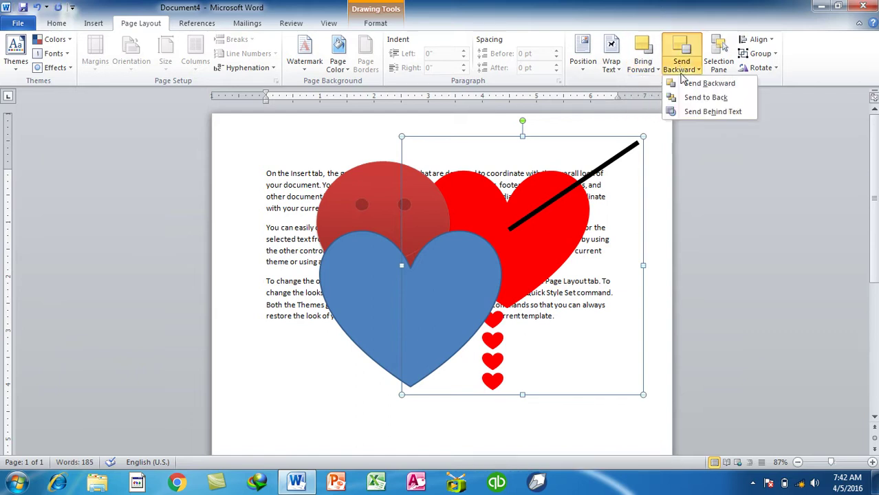
click(688, 114)
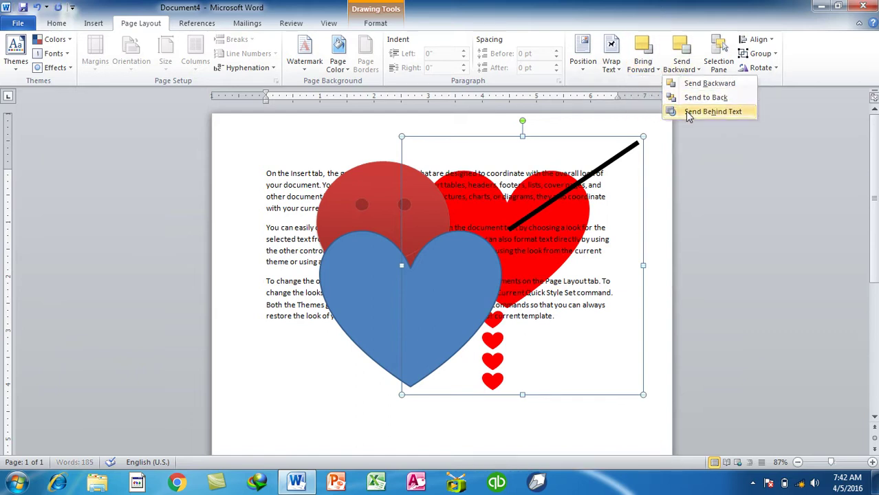
click(644, 65)
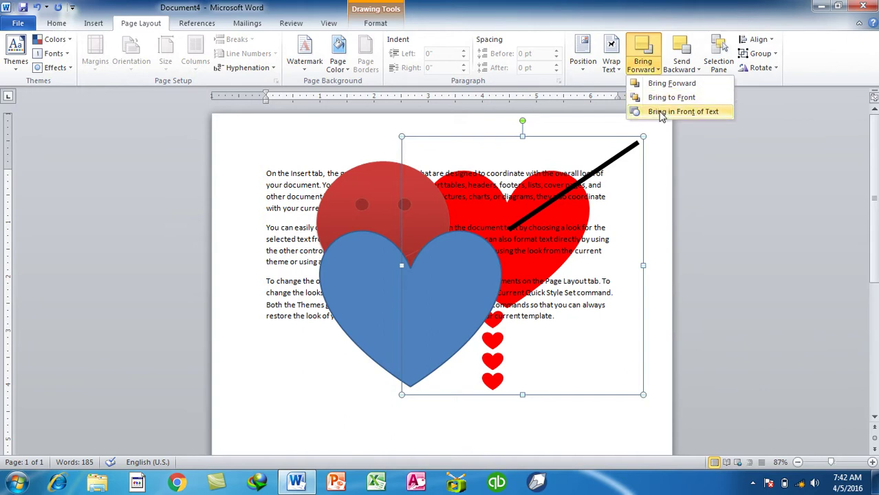
click(661, 113)
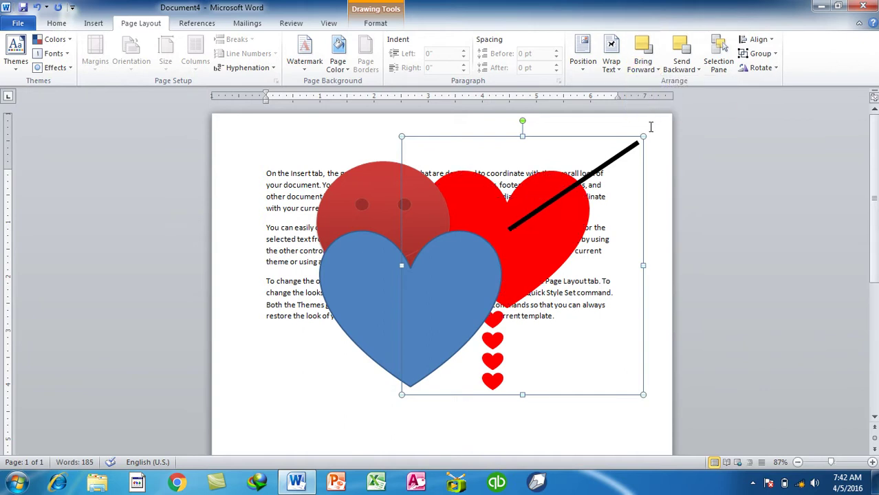
click(699, 70)
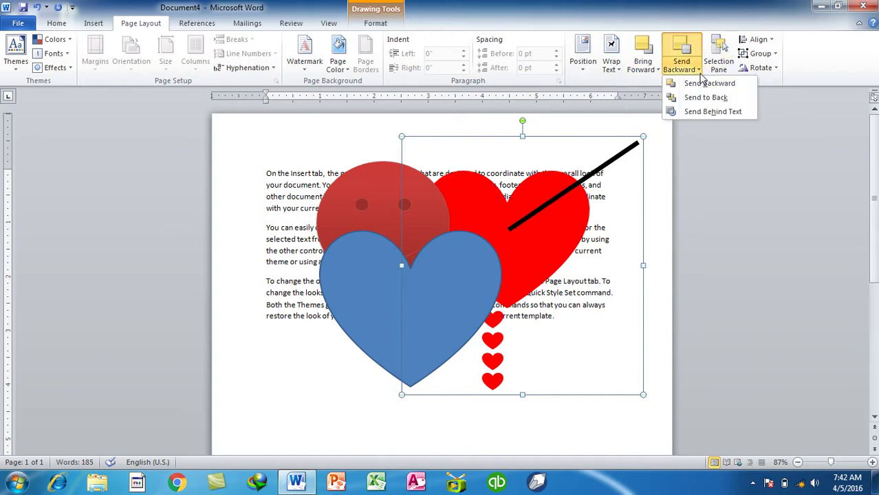
click(352, 299)
With smiley and blue heart also selected, send all shapes behind the text, bring them in front again, and open the Selection Pane
shift+click(353, 214)
shift+click(379, 310)
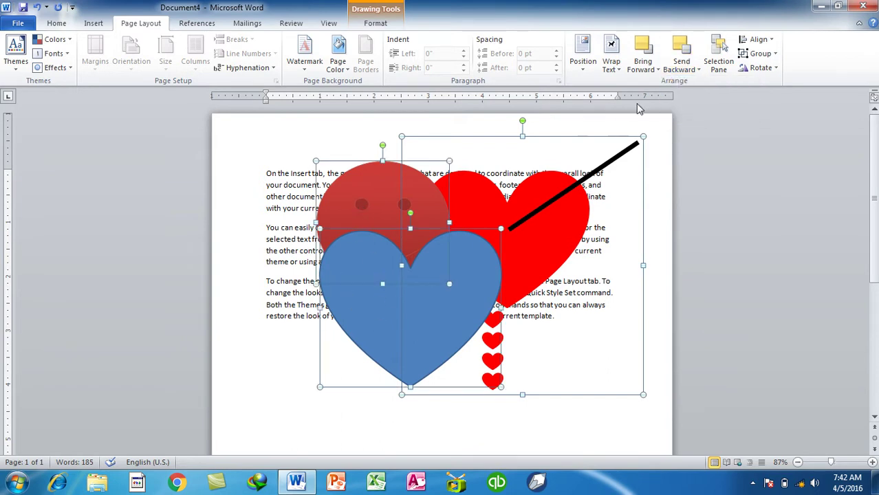
click(643, 69)
click(681, 69)
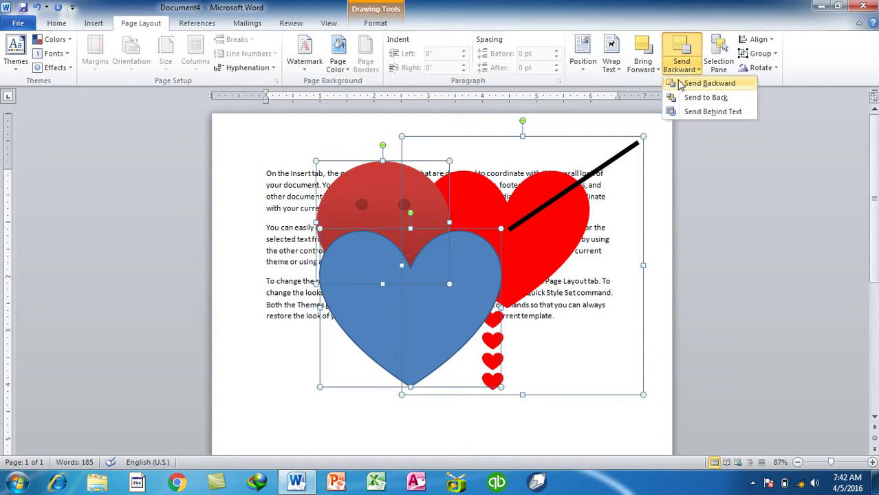
click(699, 112)
click(654, 68)
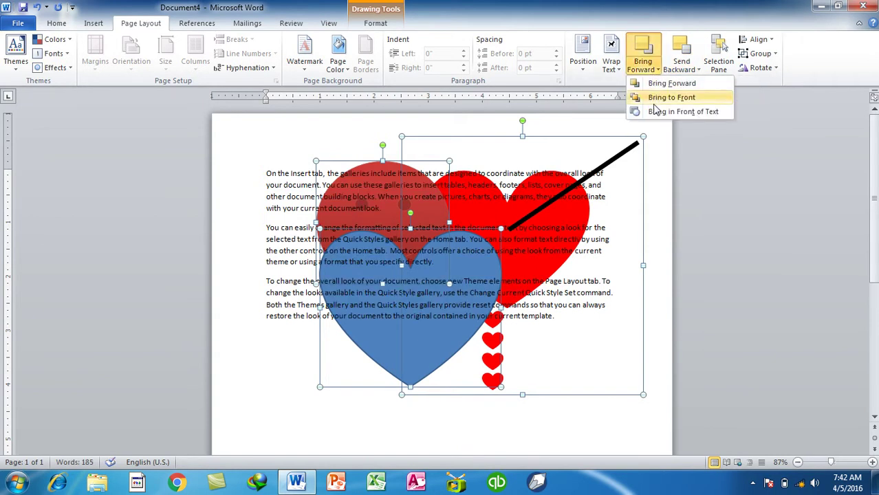
click(682, 111)
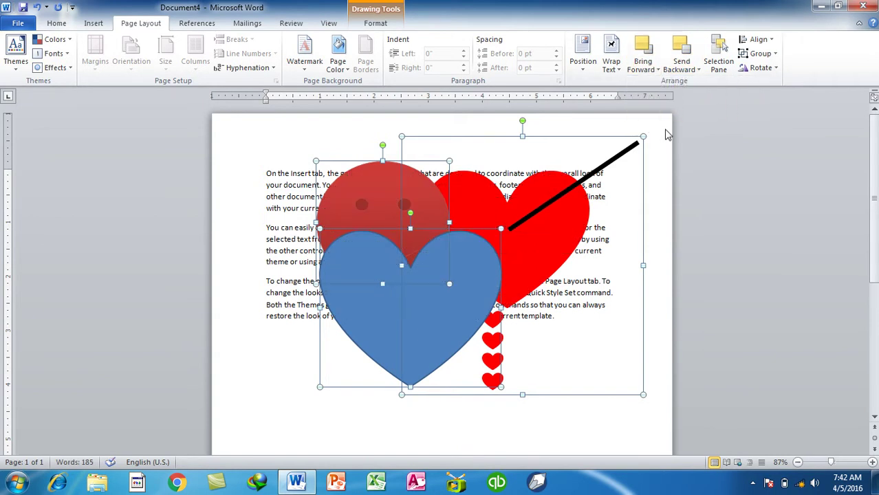
click(719, 61)
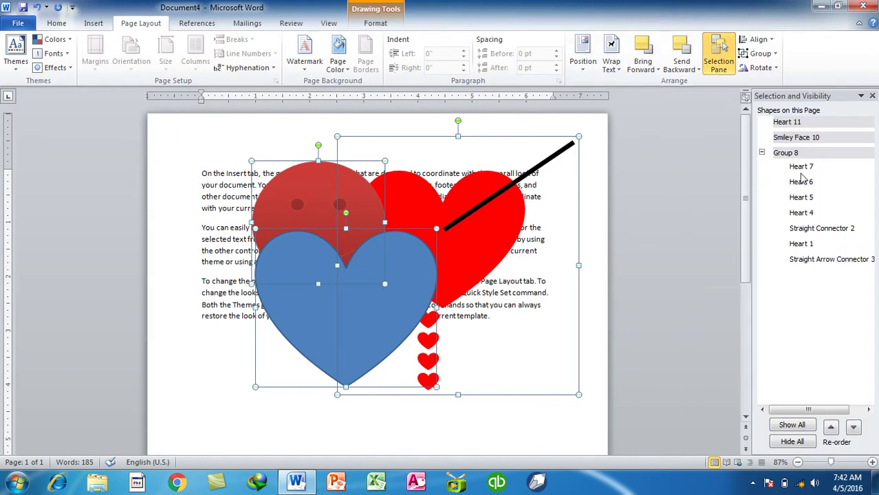
Hide all shapes, show them again, select Straight Connector 2, then close the Selection pane
click(792, 442)
click(793, 425)
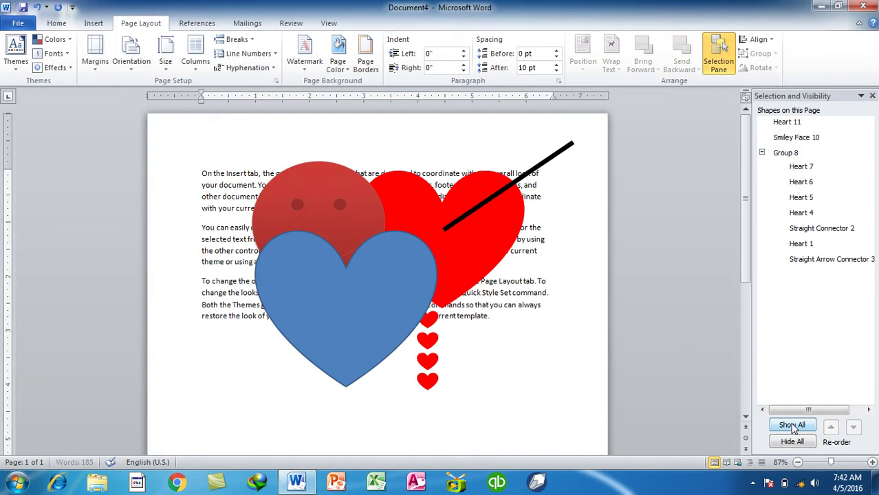
click(823, 228)
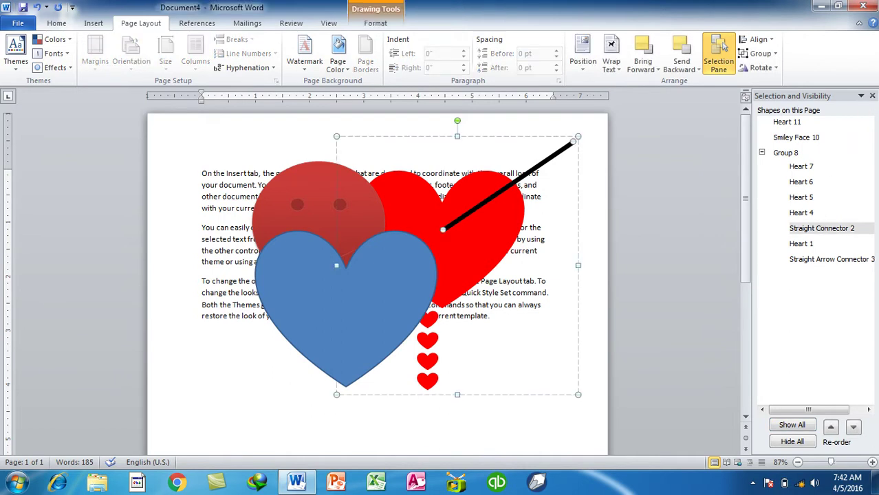
click(872, 96)
Move the blue heart, smiley and red heart group leftward, then select all three shapes
click(201, 273)
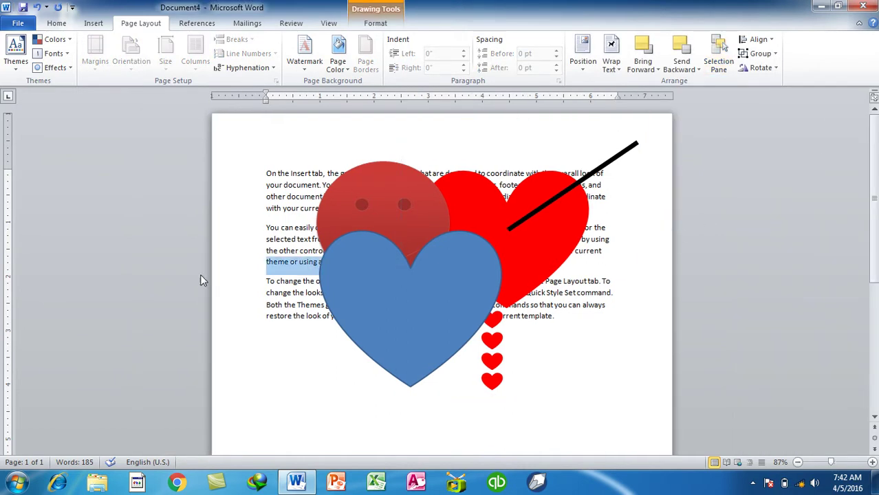
drag(338, 284, 300, 316)
drag(334, 202, 278, 195)
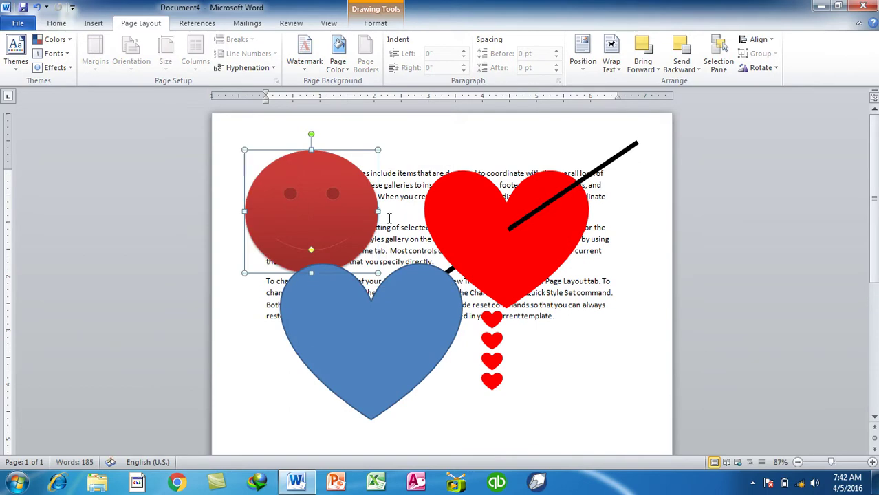
drag(471, 207, 406, 217)
ctrl+click(291, 307)
ctrl+click(292, 229)
Try aligning the shapes left, center, right and top, undoing each alignment
click(759, 40)
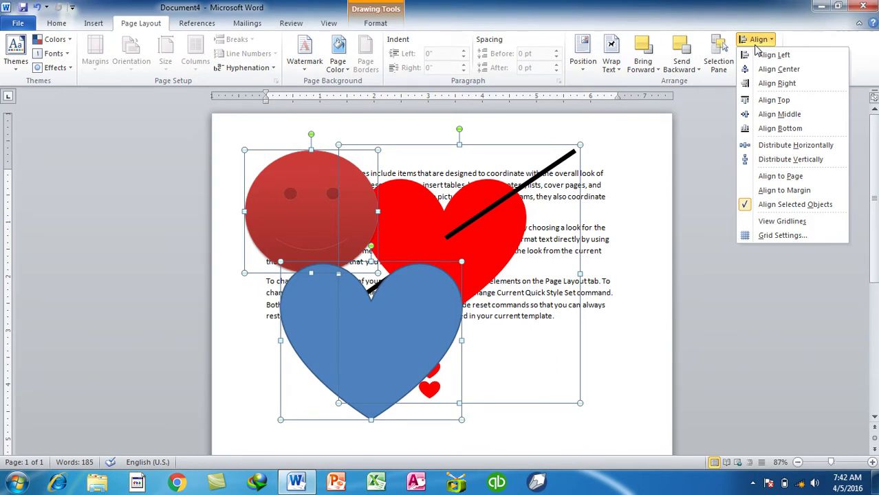
click(757, 56)
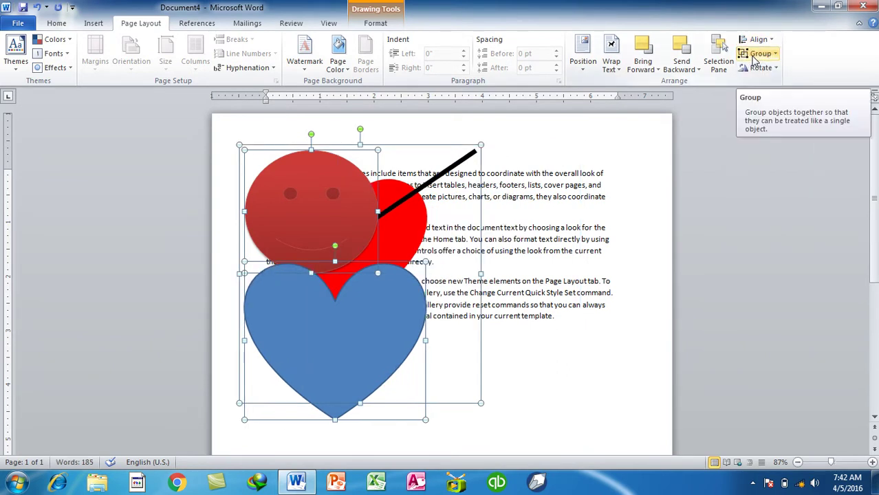
key(ctrl+z)
click(759, 40)
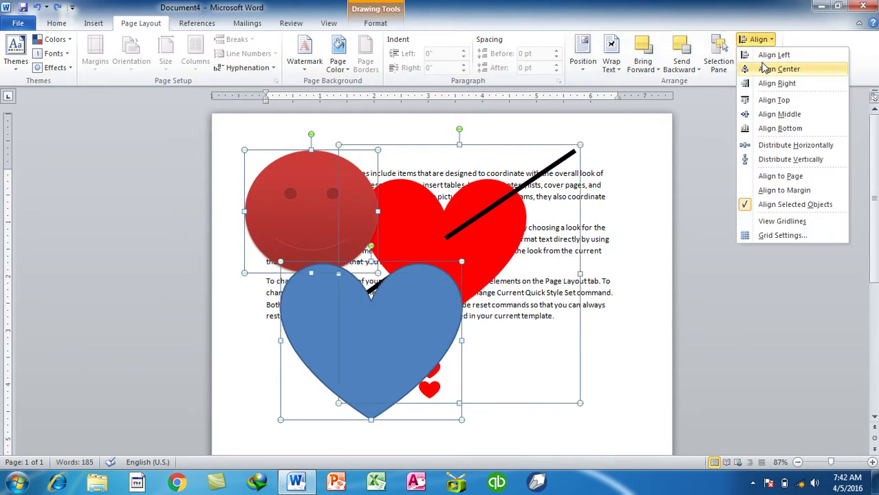
click(764, 68)
key(ctrl+z)
click(757, 40)
click(771, 83)
key(ctrl+z)
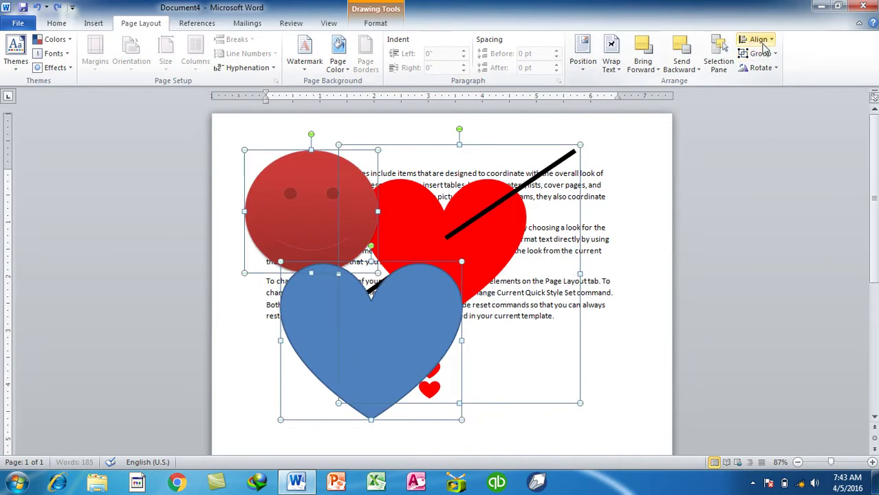
click(763, 42)
click(775, 98)
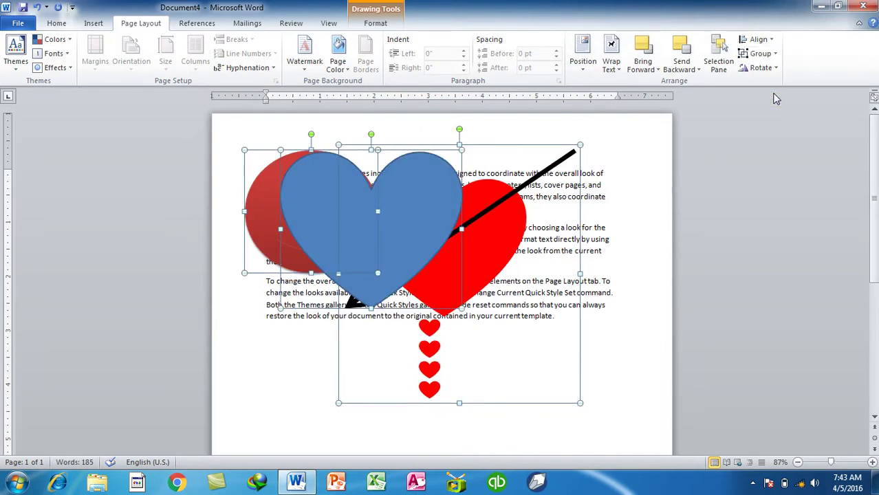
key(ctrl+z)
Distribute the selected shapes horizontally and group them into one object
click(759, 39)
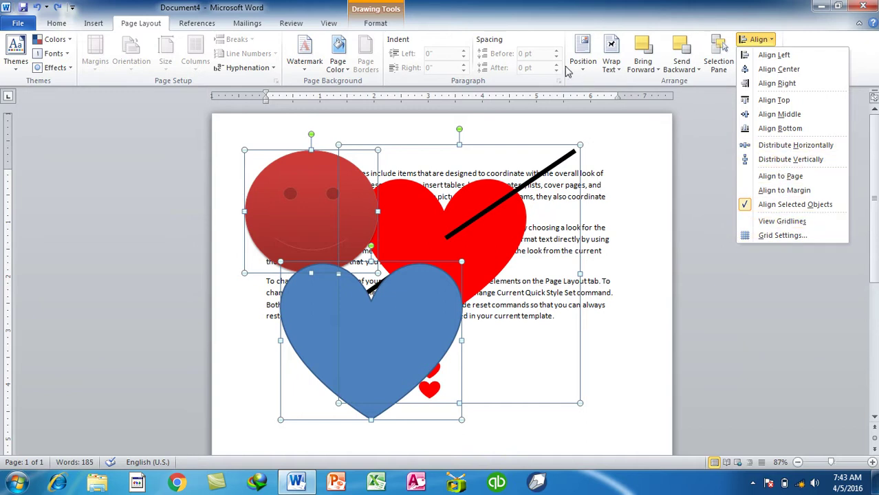
click(761, 145)
click(759, 40)
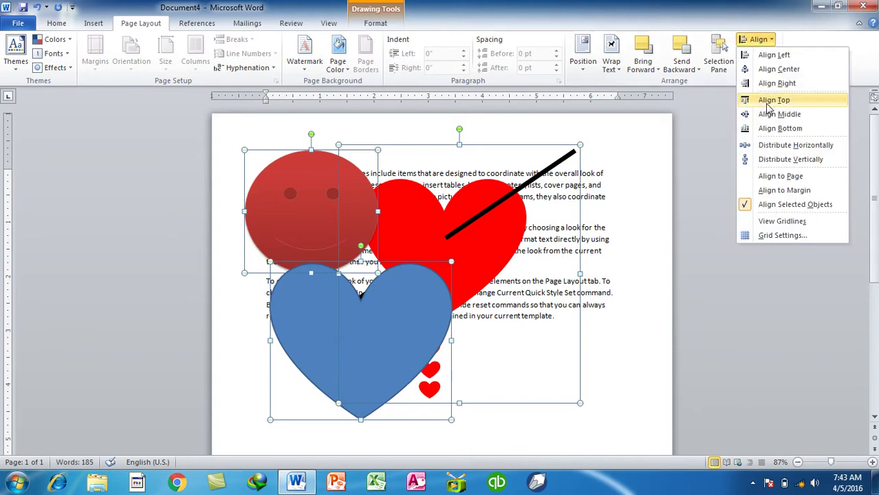
click(791, 48)
click(759, 54)
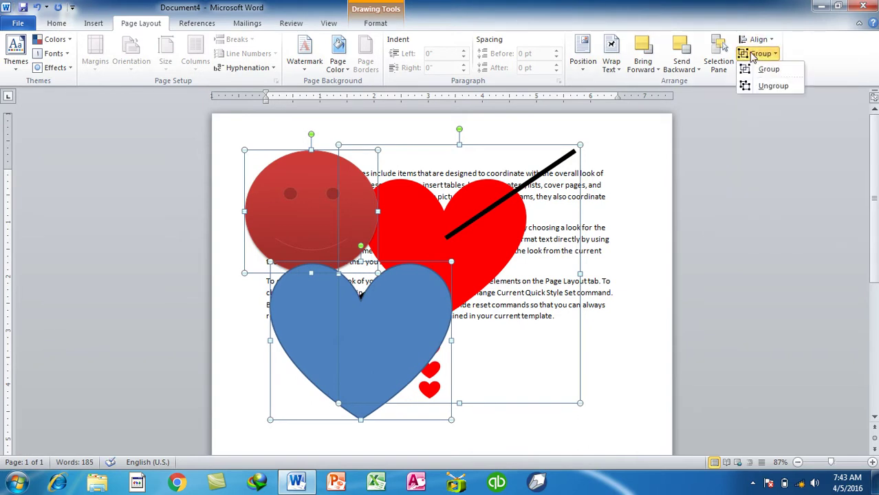
click(766, 69)
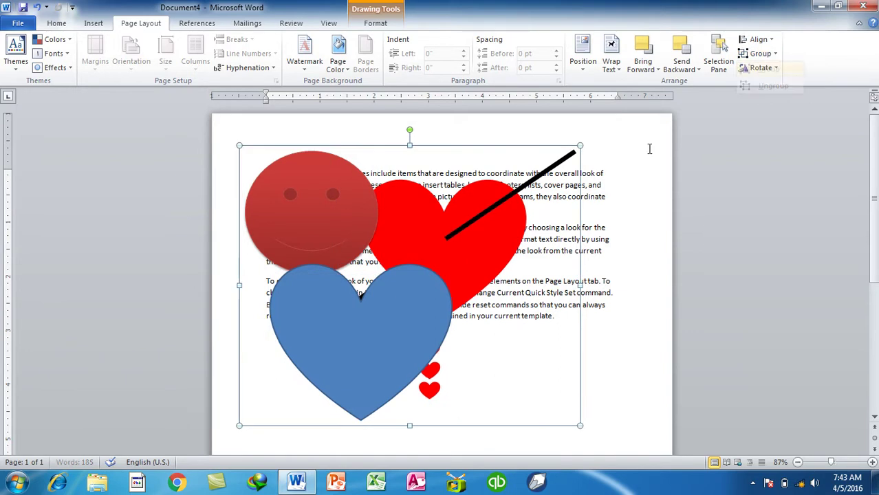
Move the grouped drawing, ungroup it, and reposition the shapes slightly higher
mouse_move(500, 207)
mouse_down()
mouse_move(574, 229)
mouse_move(548, 229)
mouse_up()
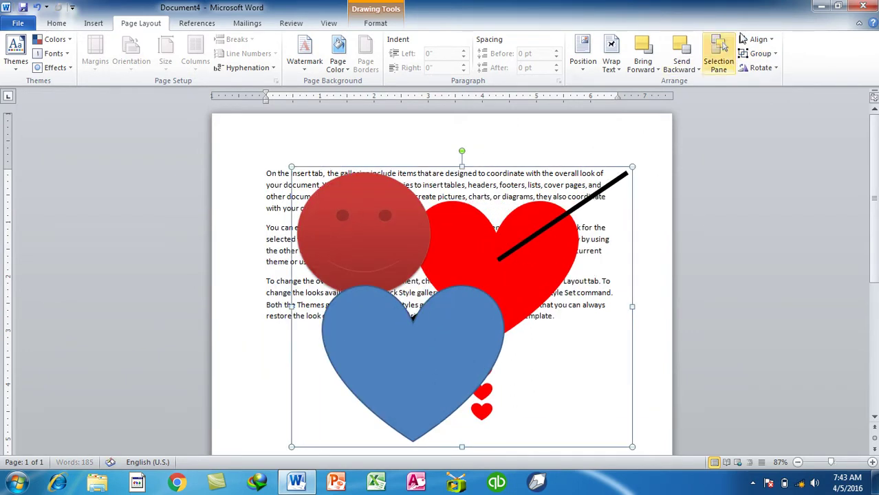
click(769, 55)
click(769, 88)
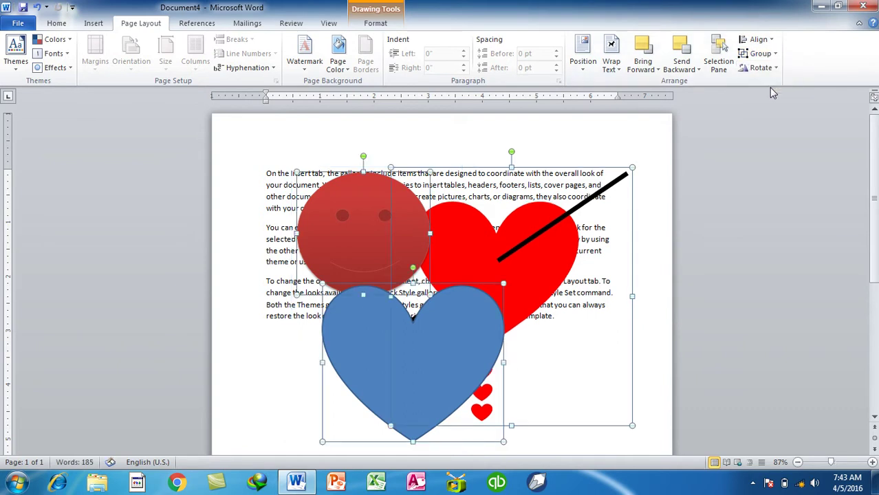
drag(531, 231, 544, 193)
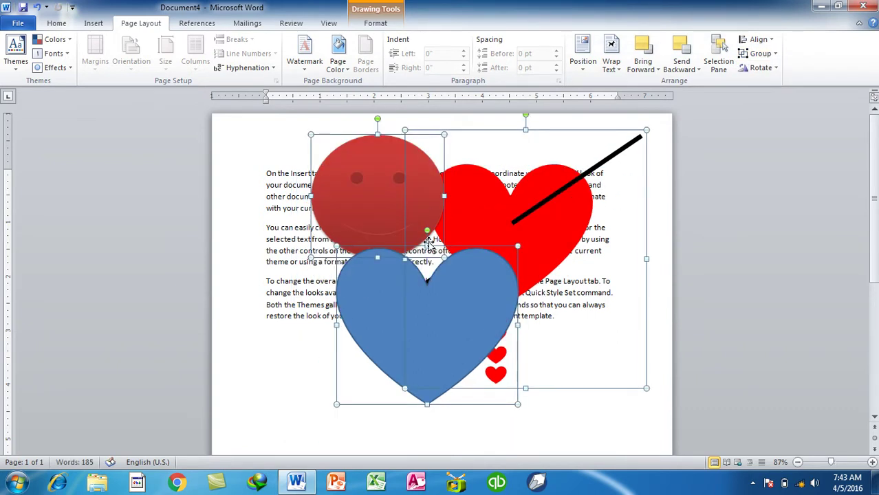
drag(353, 205, 342, 211)
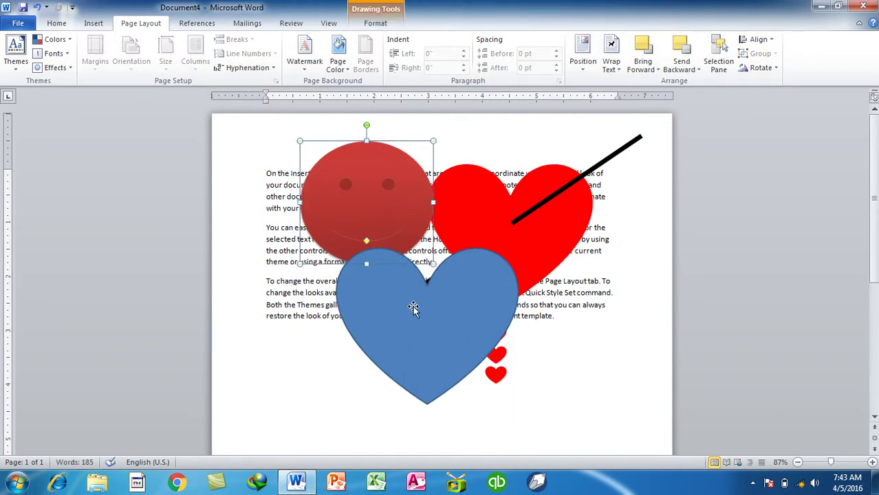
drag(413, 306, 413, 311)
Select the red heart, blue heart and smiley, ungroup them, then group the selection again
click(520, 219)
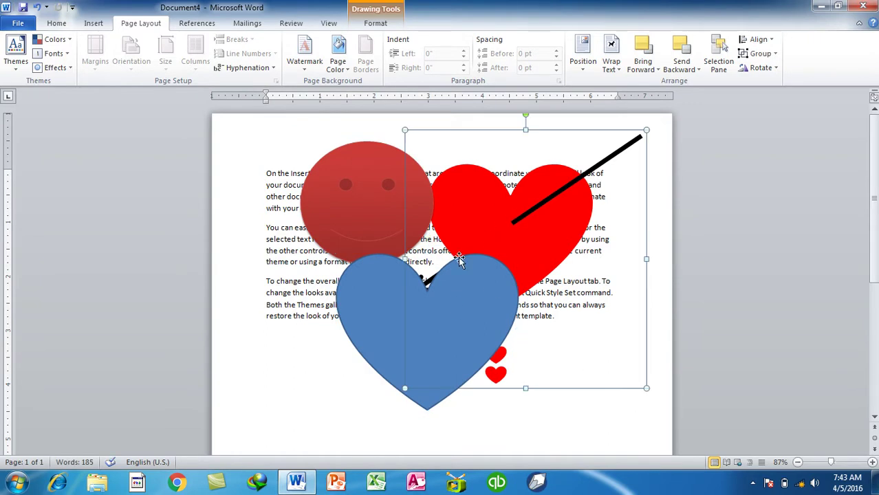
shift+click(359, 289)
shift+click(363, 251)
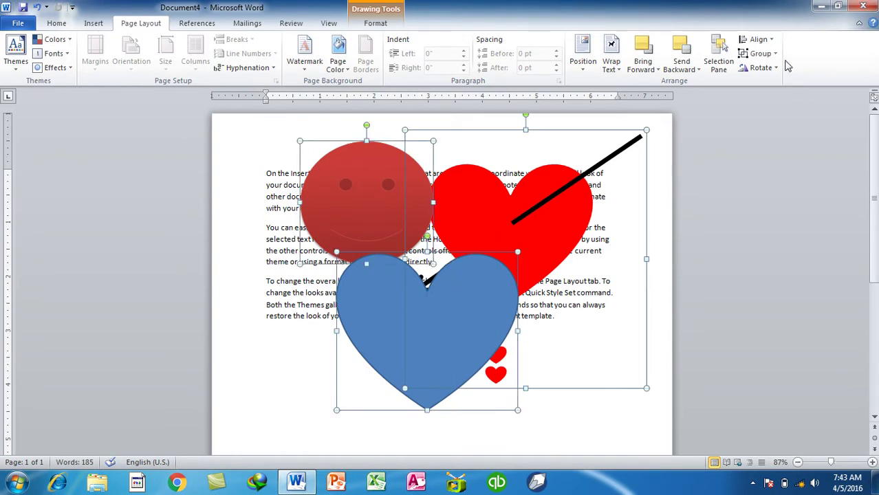
click(759, 54)
click(769, 89)
click(760, 54)
click(768, 69)
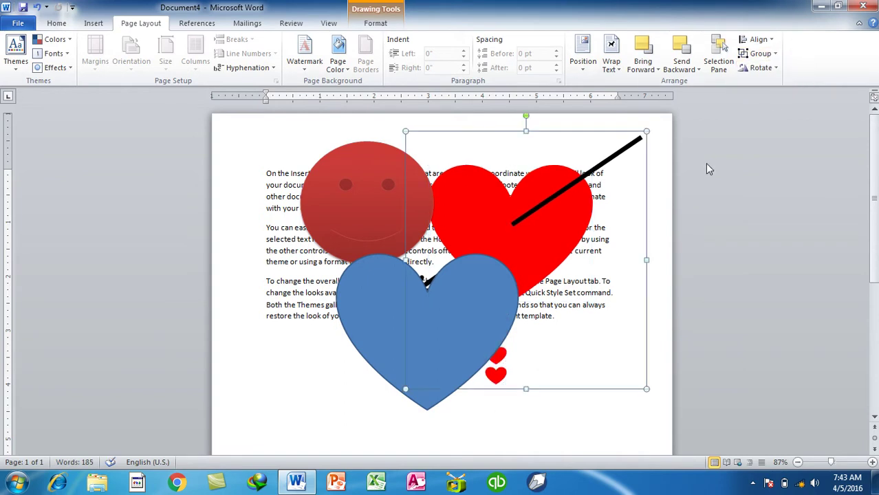
click(761, 68)
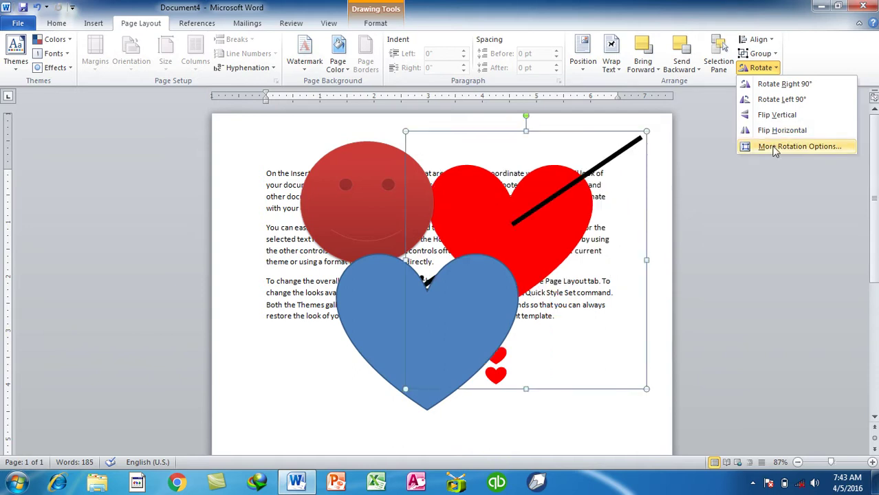
Rotate the red heart and line group to 45° and then delete it
click(776, 147)
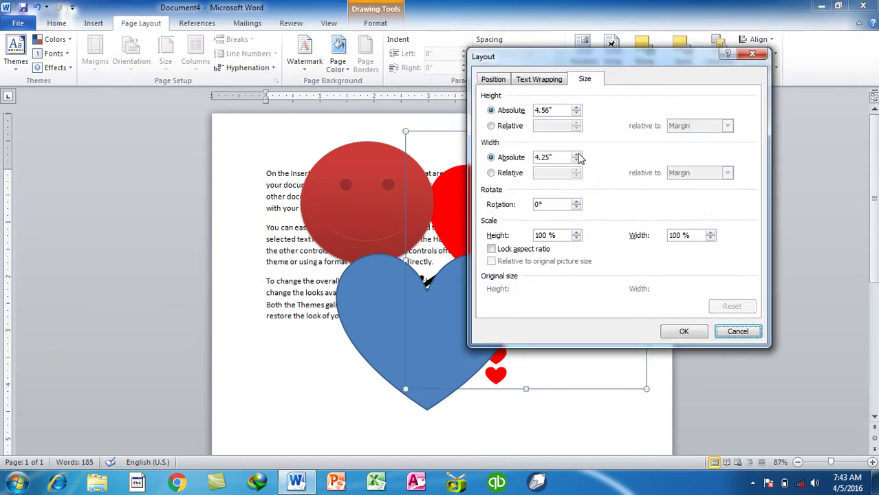
double_click(555, 204)
text(45)
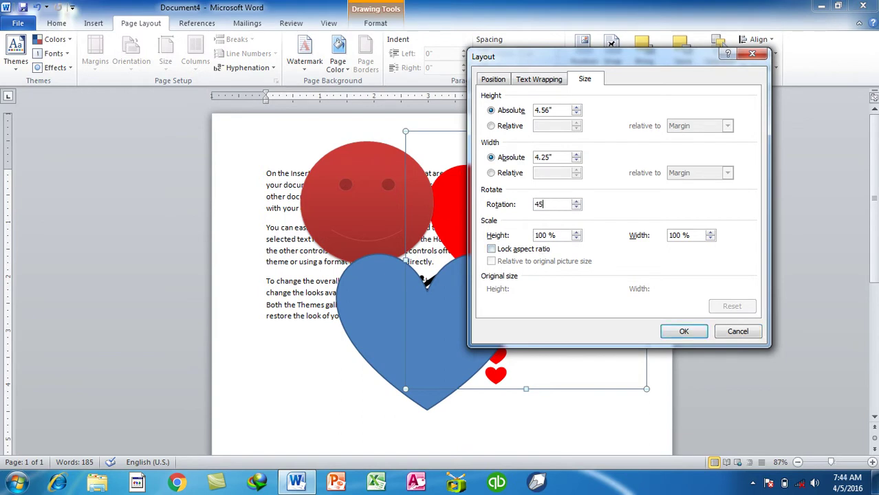
key(Return)
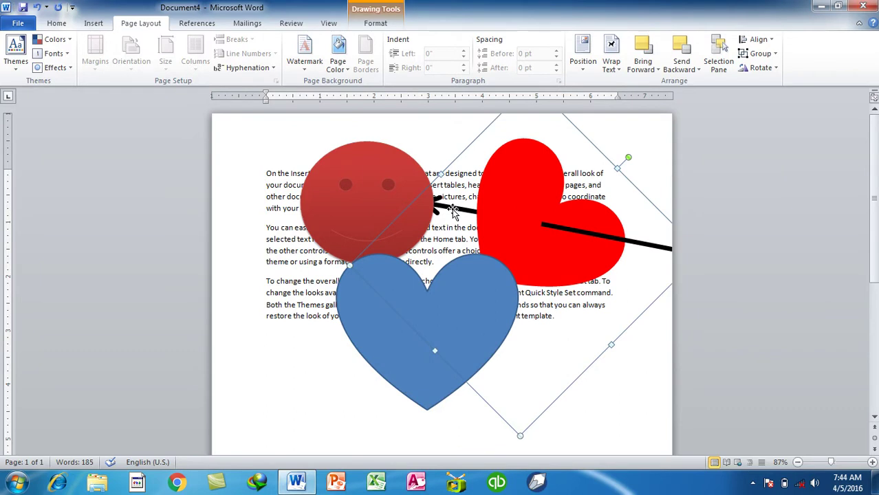
key(Delete)
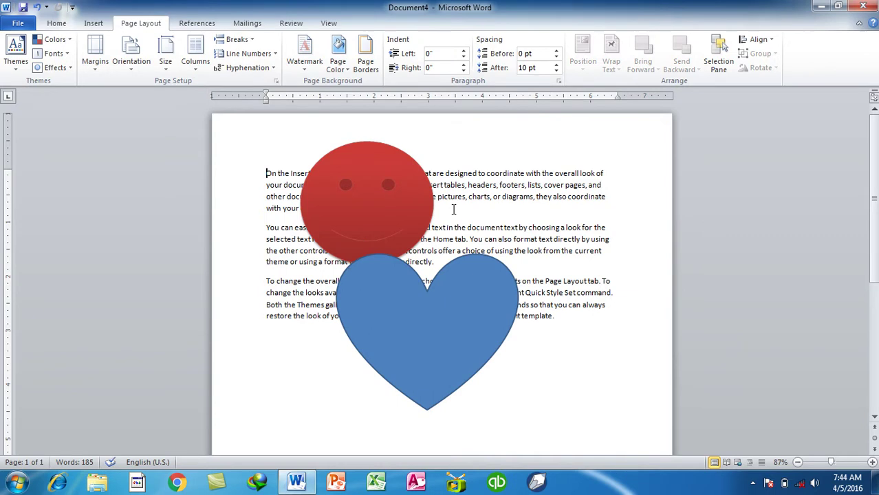
click(485, 308)
click(761, 68)
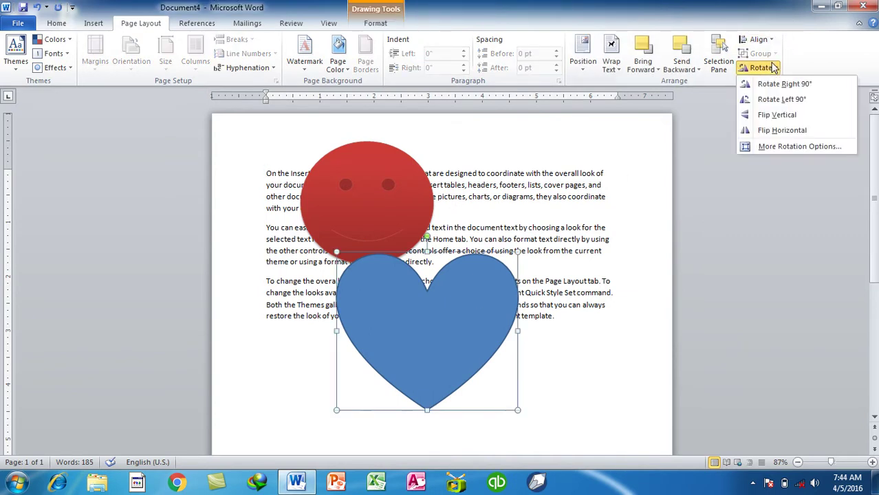
click(780, 148)
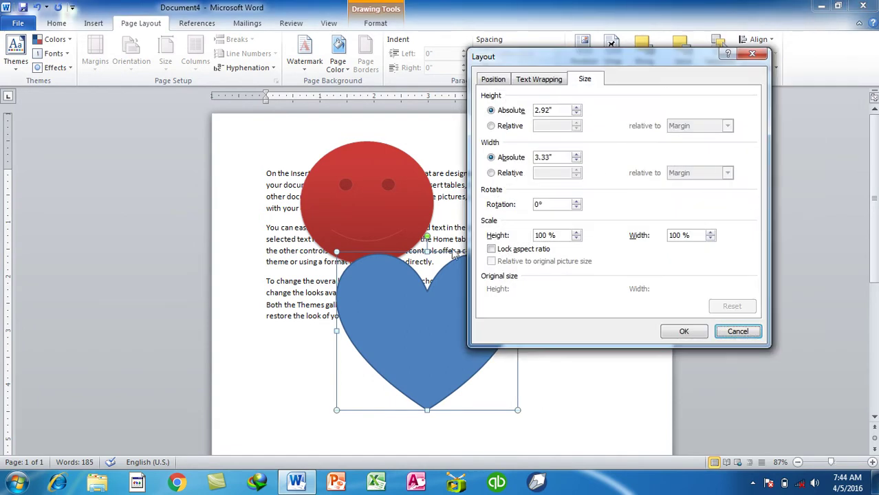
click(558, 112)
double_click(554, 111)
double_click(576, 108)
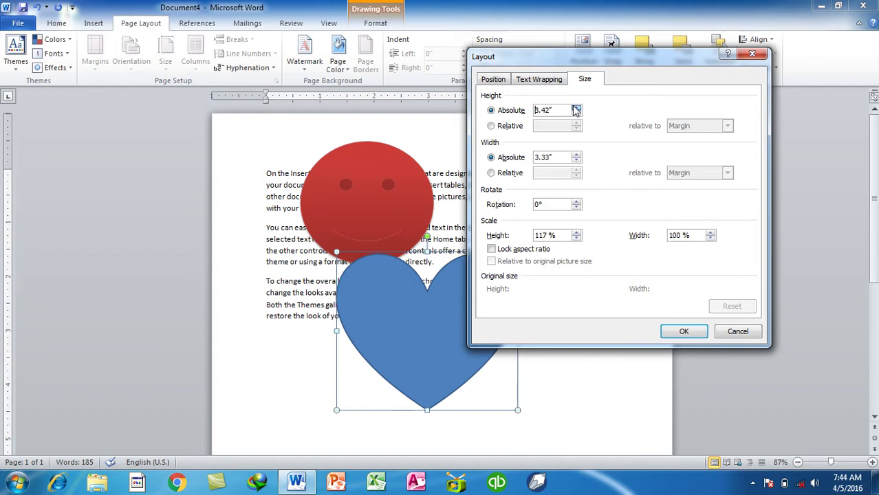
click(577, 109)
click(671, 330)
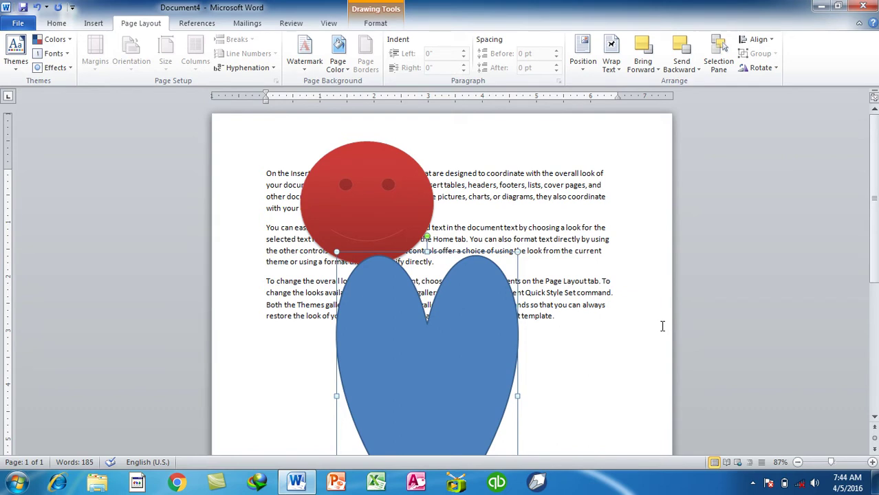
key(ctrl+z)
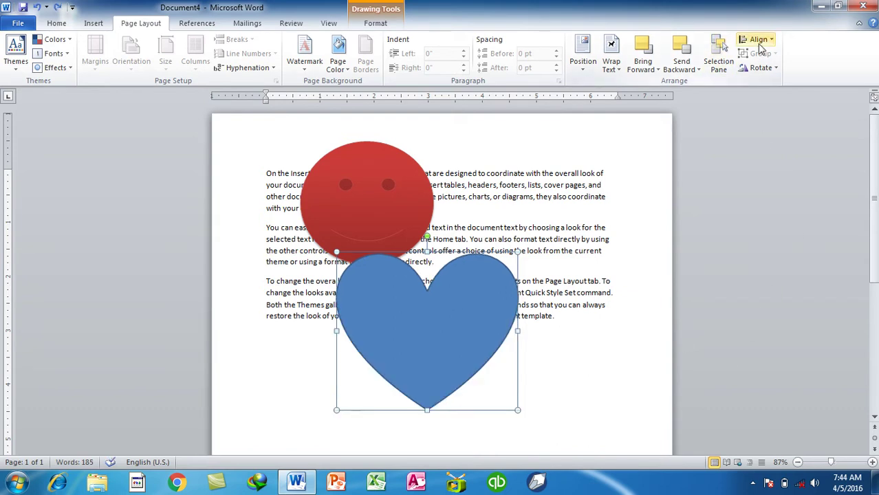
Open and close the alignment options, select the smiley to view its Format tools, then return to the text
click(759, 40)
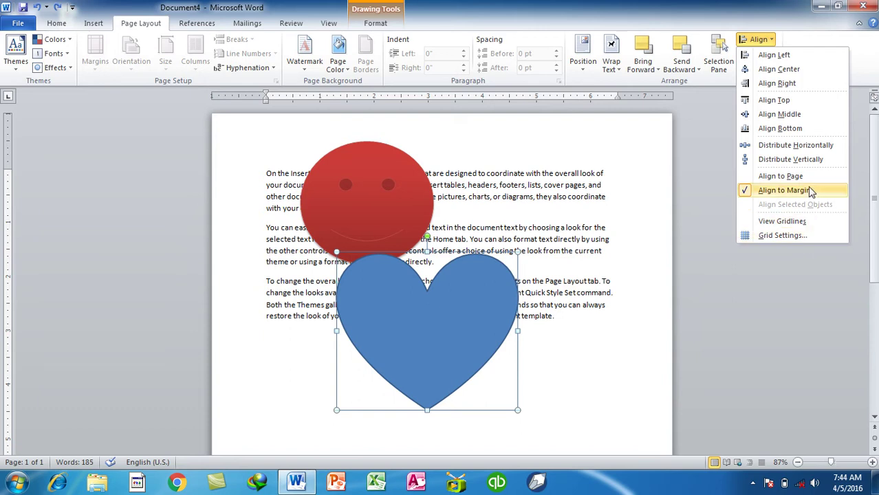
click(477, 158)
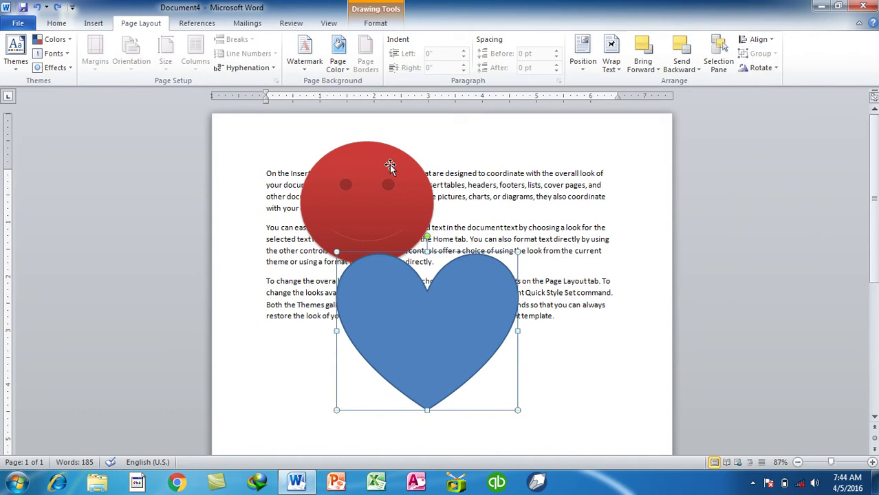
click(390, 164)
click(375, 23)
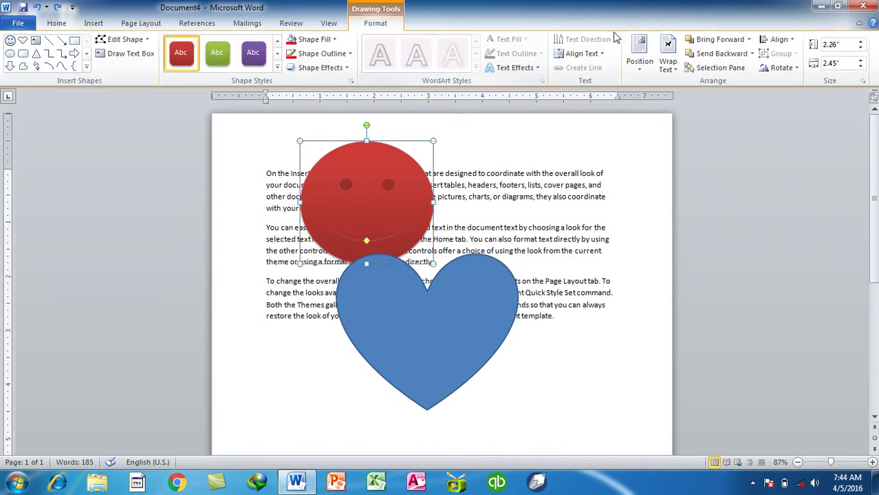
click(536, 167)
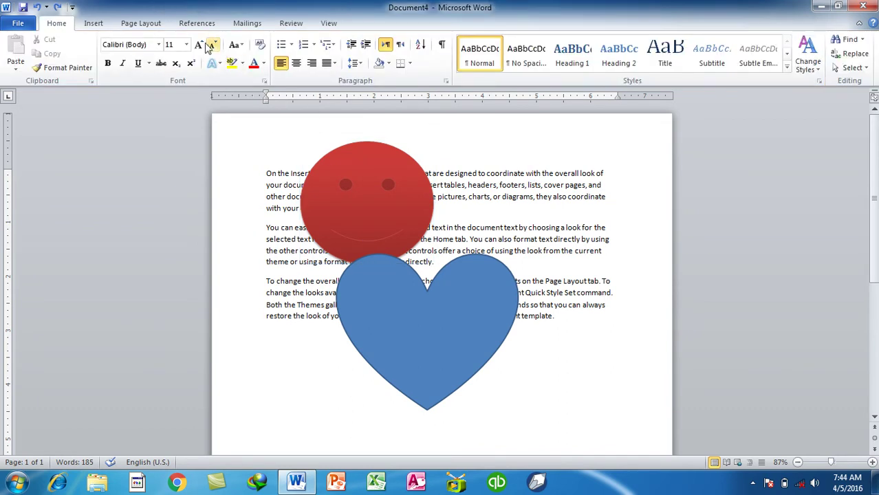
Insert a 5 by 5 table into the document text
click(93, 23)
click(103, 66)
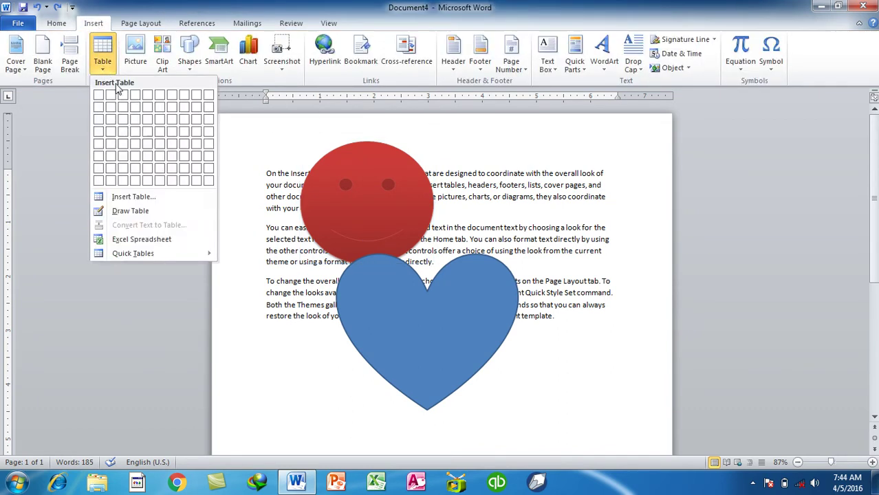
click(148, 144)
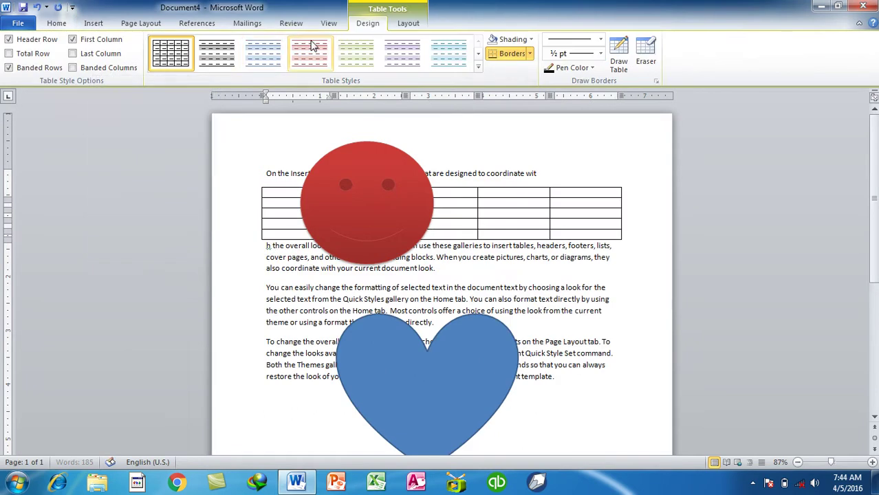
click(408, 28)
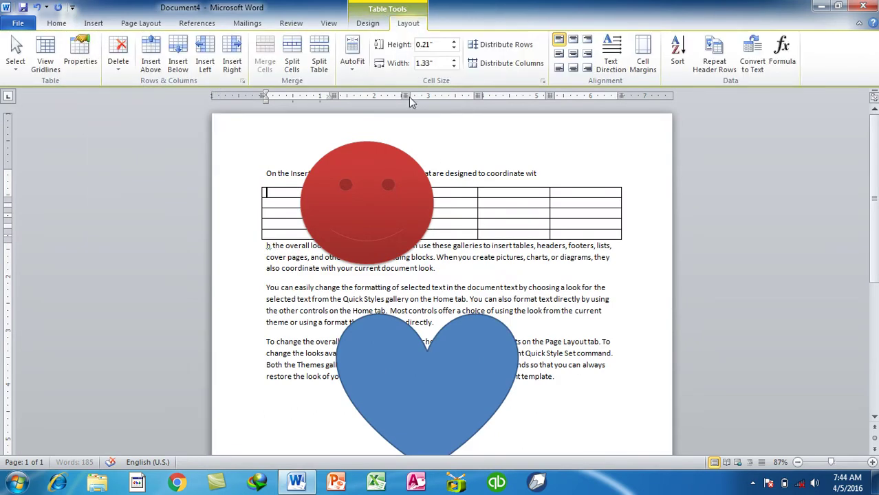
Select all the page content, including the new table and both shapes, and delete it
click(707, 321)
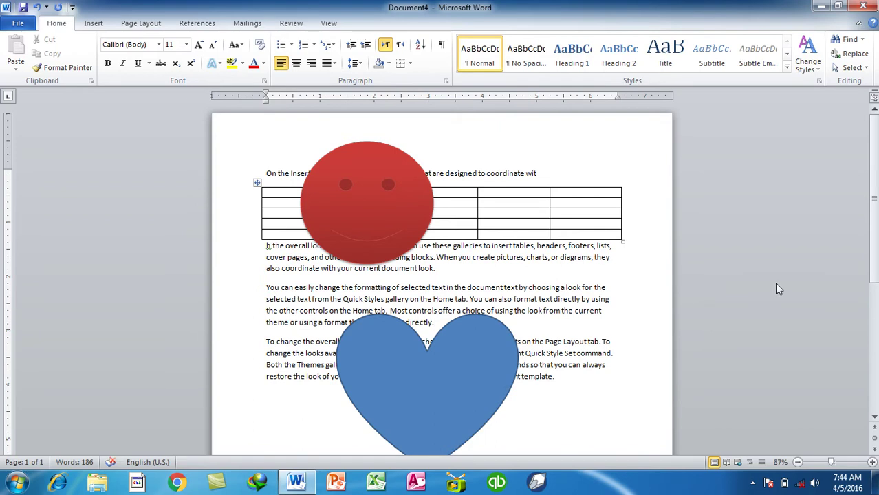
key(ctrl+a)
key(Delete)
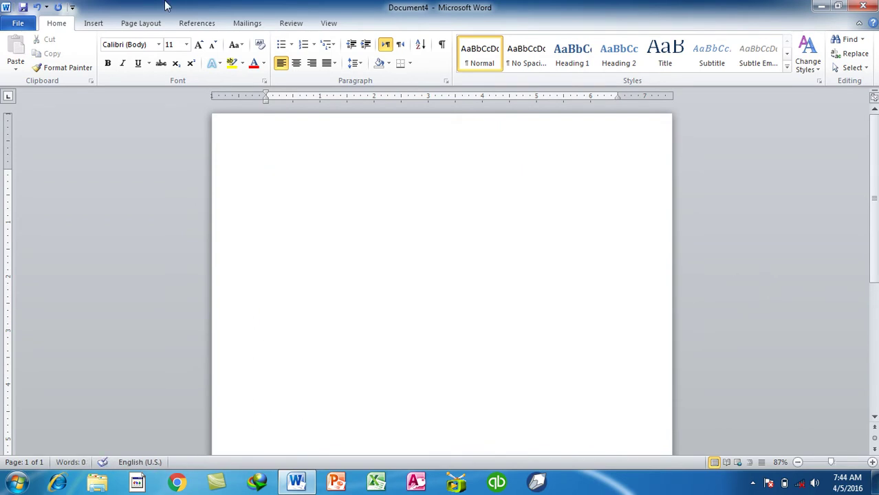
click(136, 24)
click(197, 23)
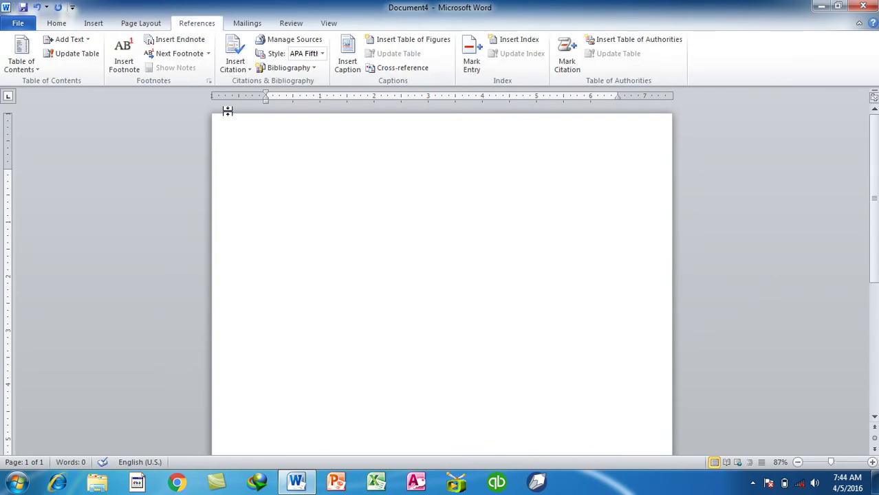